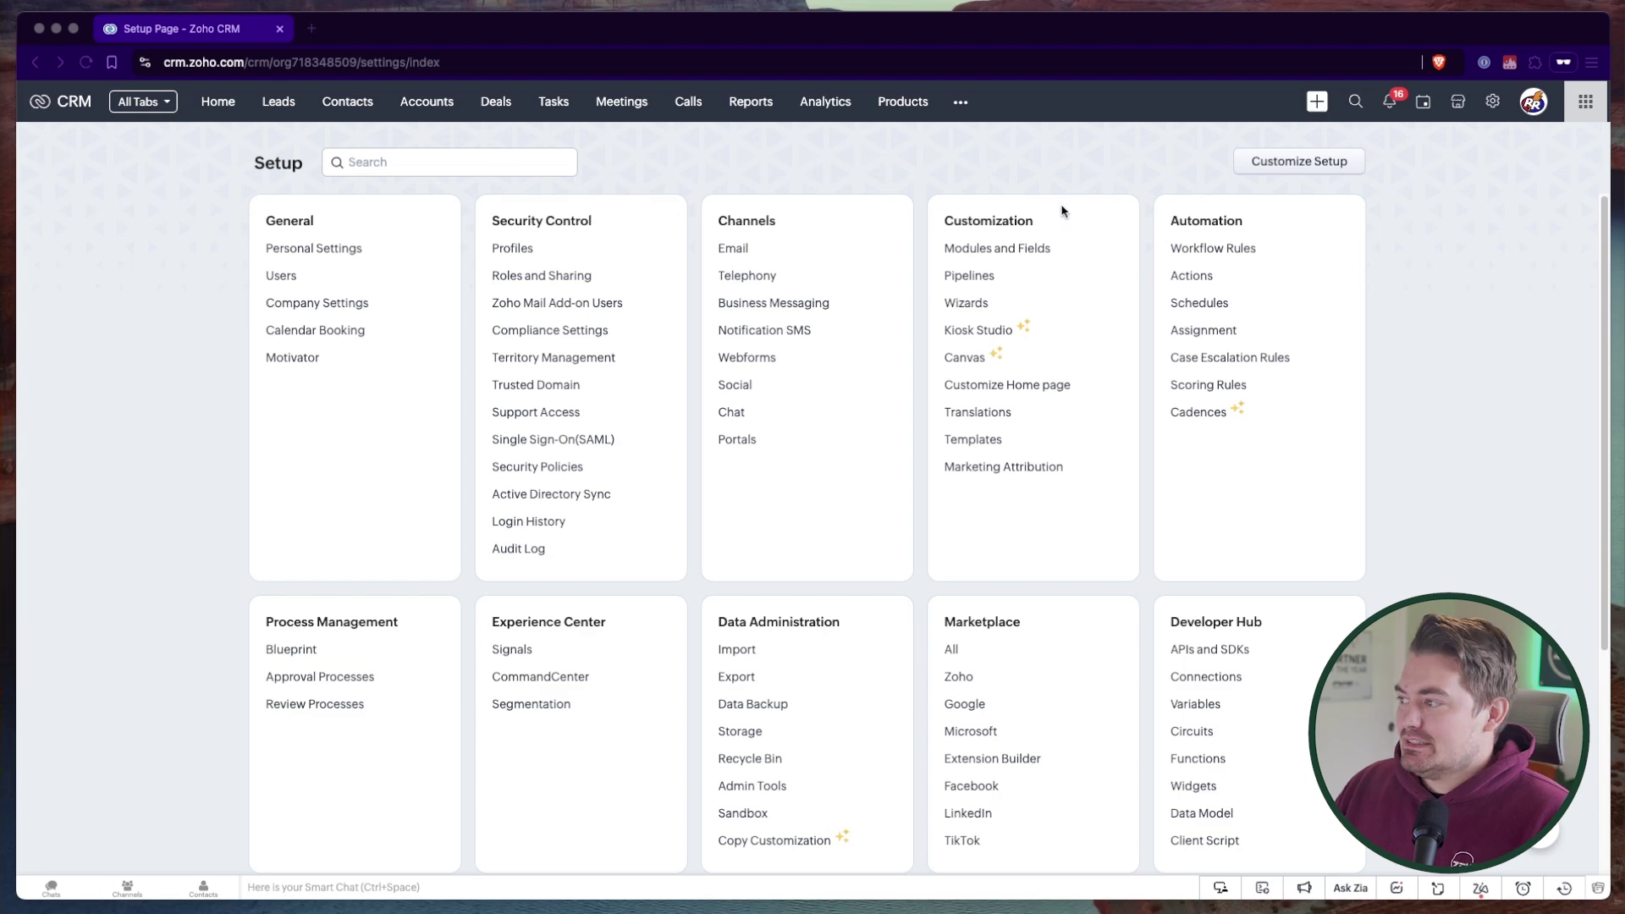
Step: Create a mail merge template named Proposal for the Deals module in the Public Mail Merge Templates folder
left_click(961, 441)
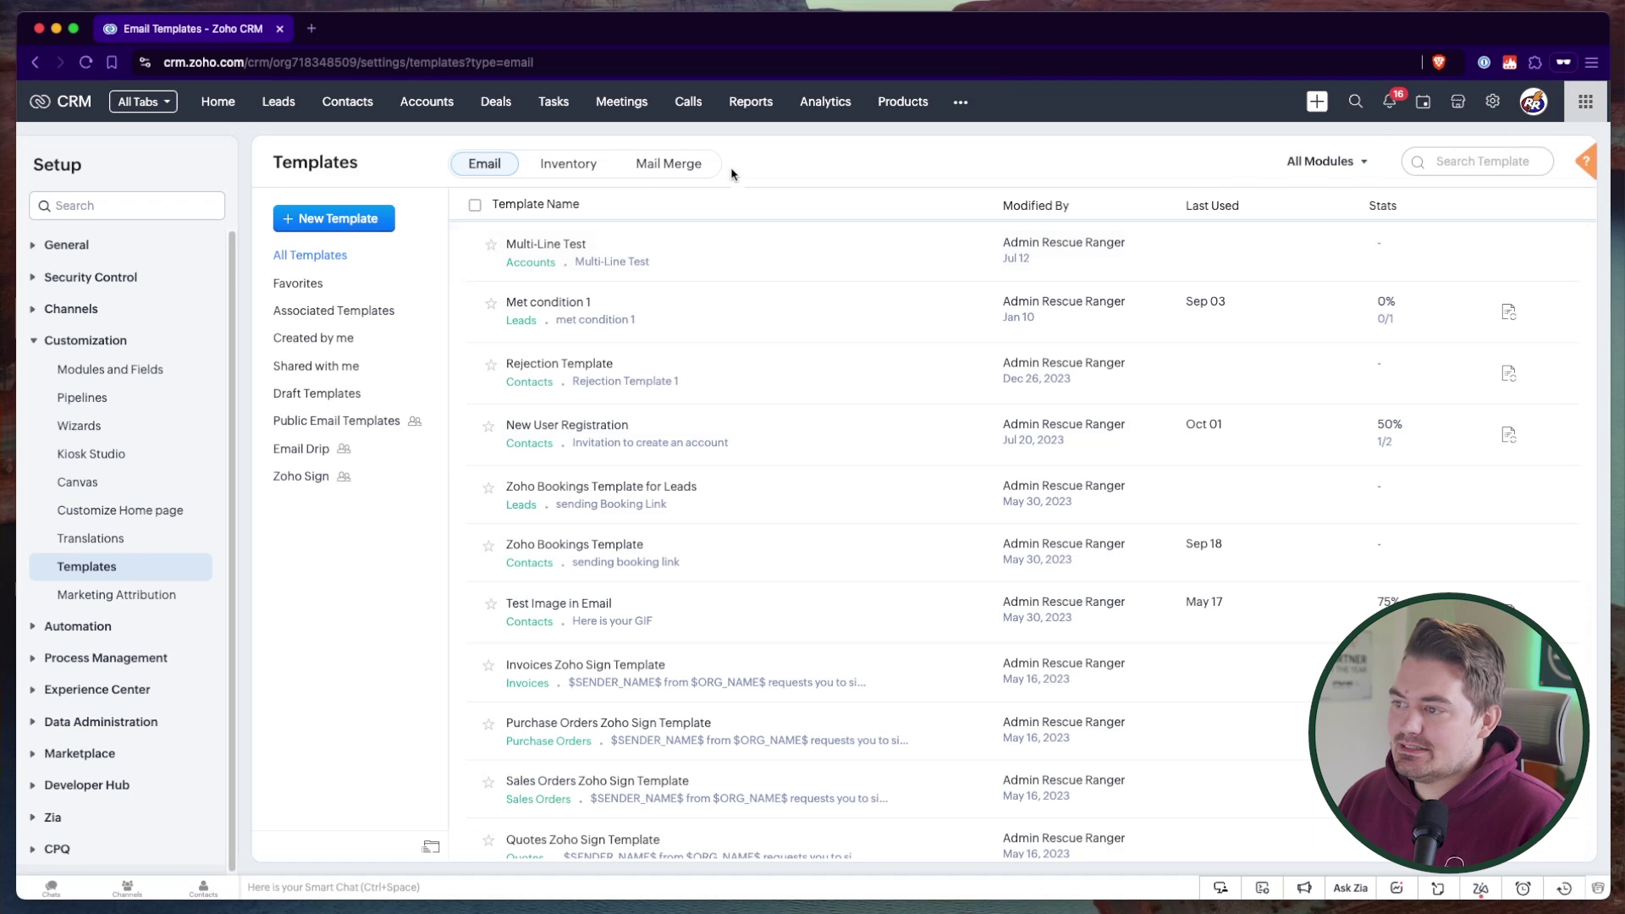
left_click(668, 165)
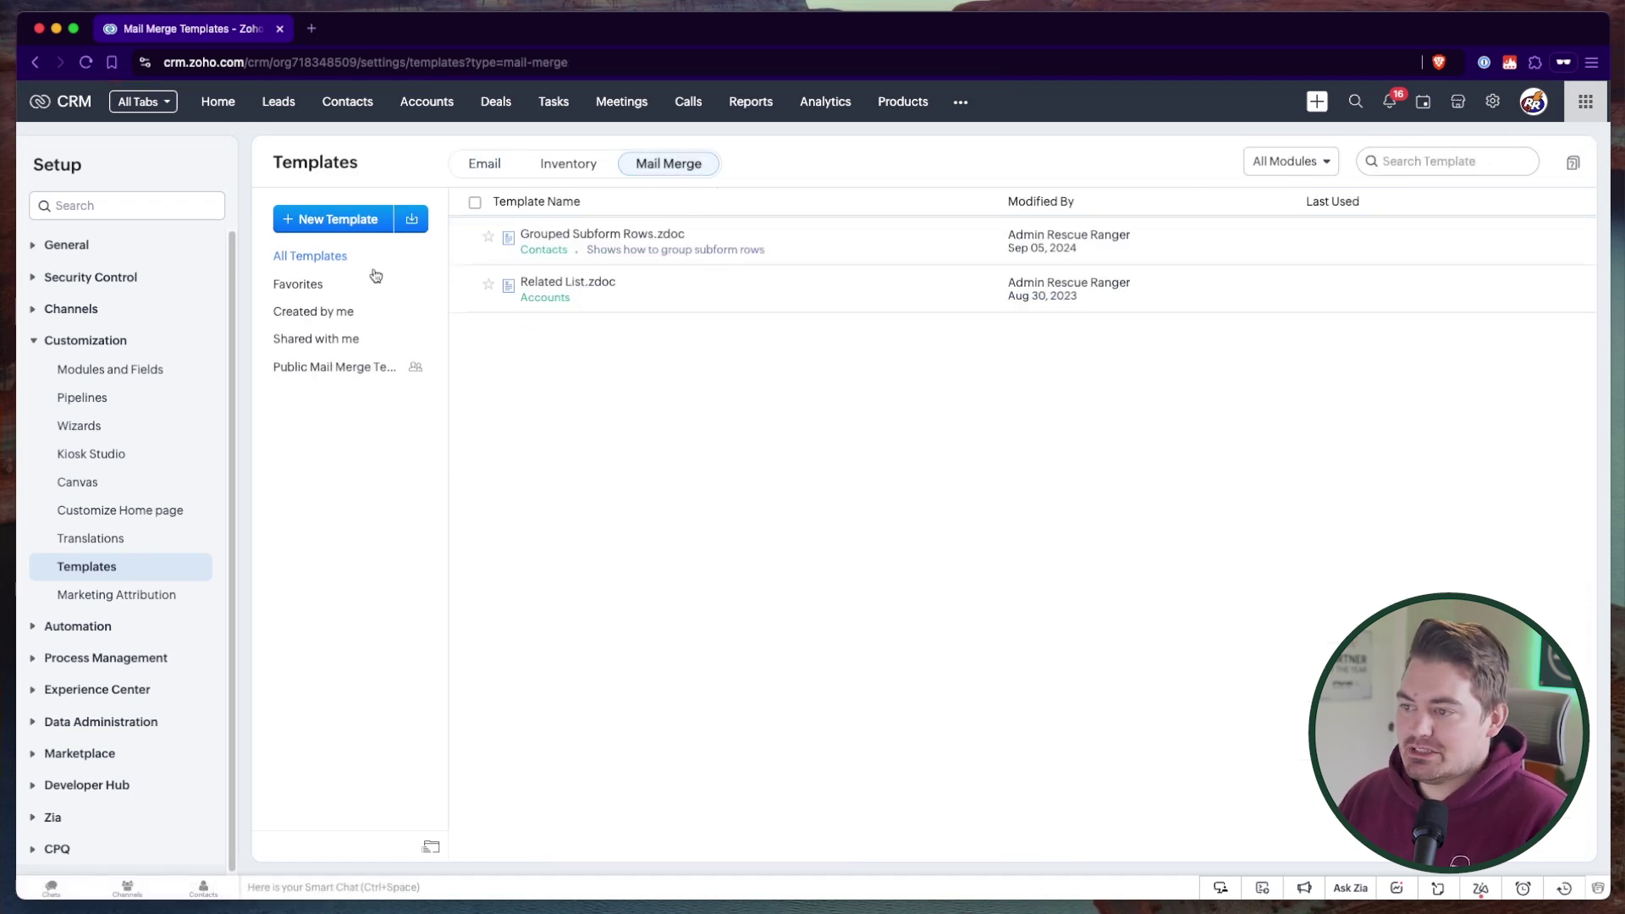
left_click(332, 219)
left_click(754, 160)
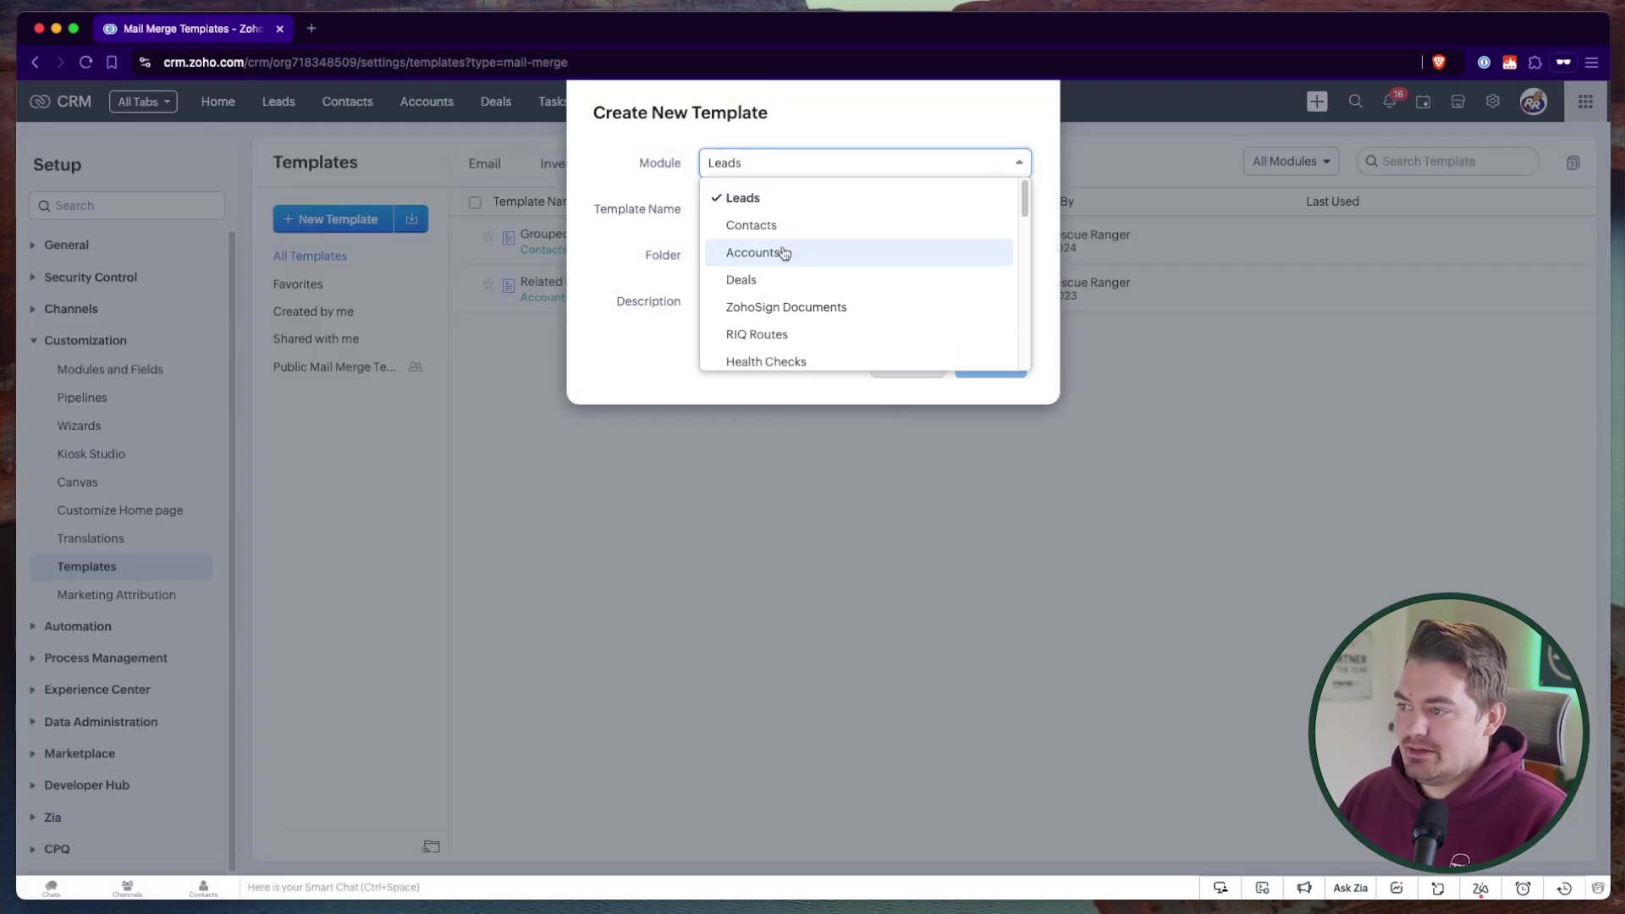
left_click(791, 280)
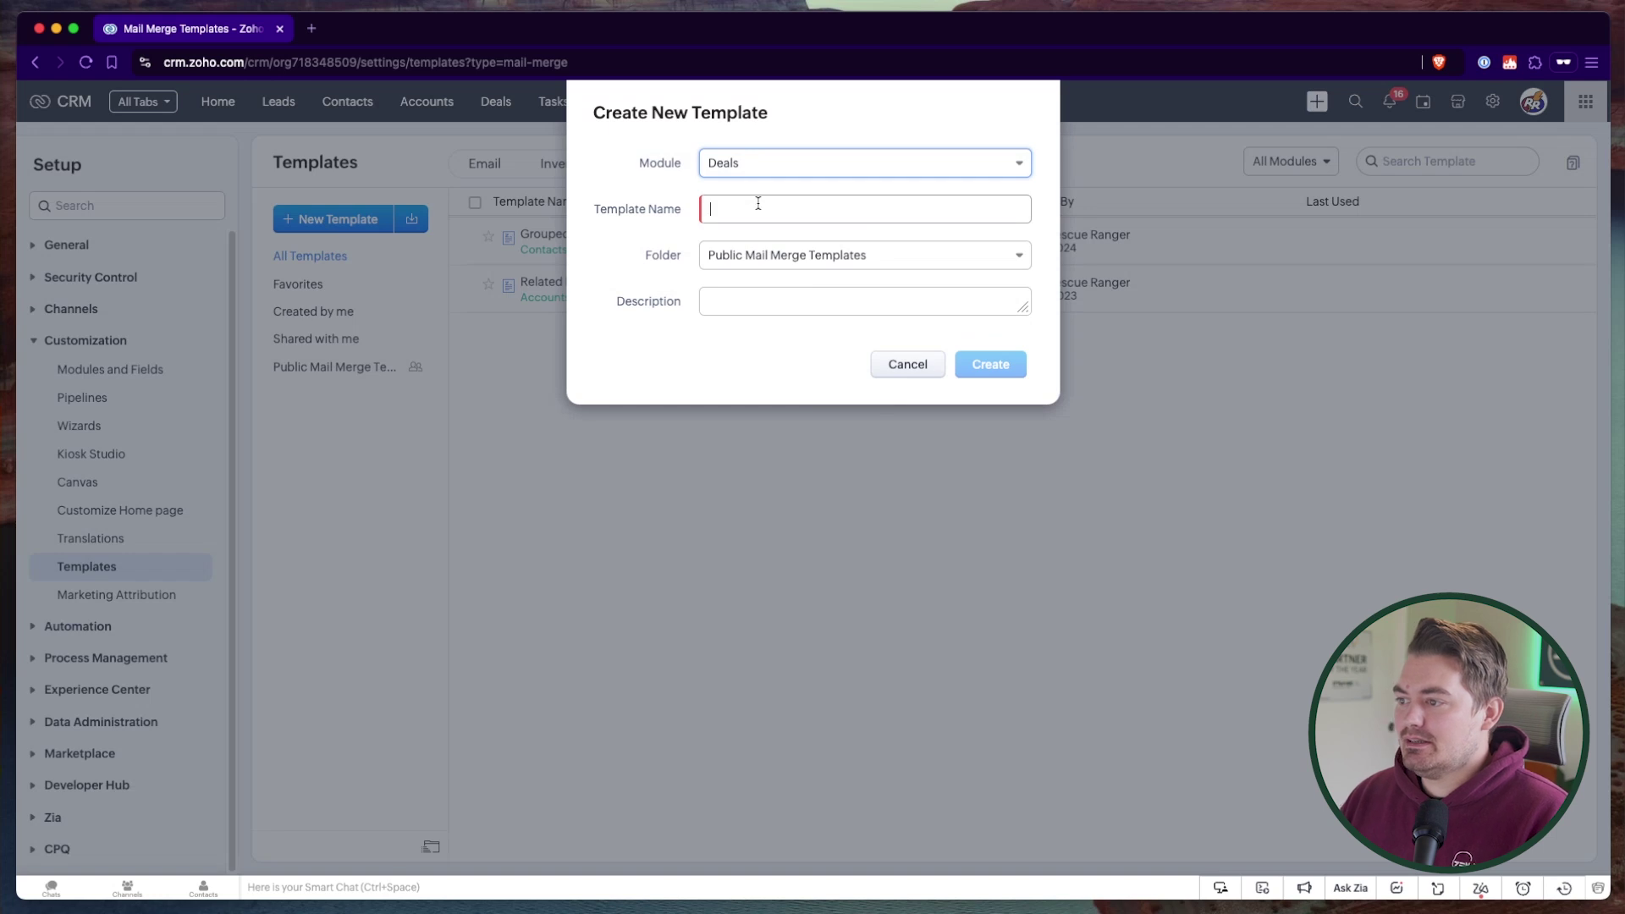
left_click(758, 205)
type("P")
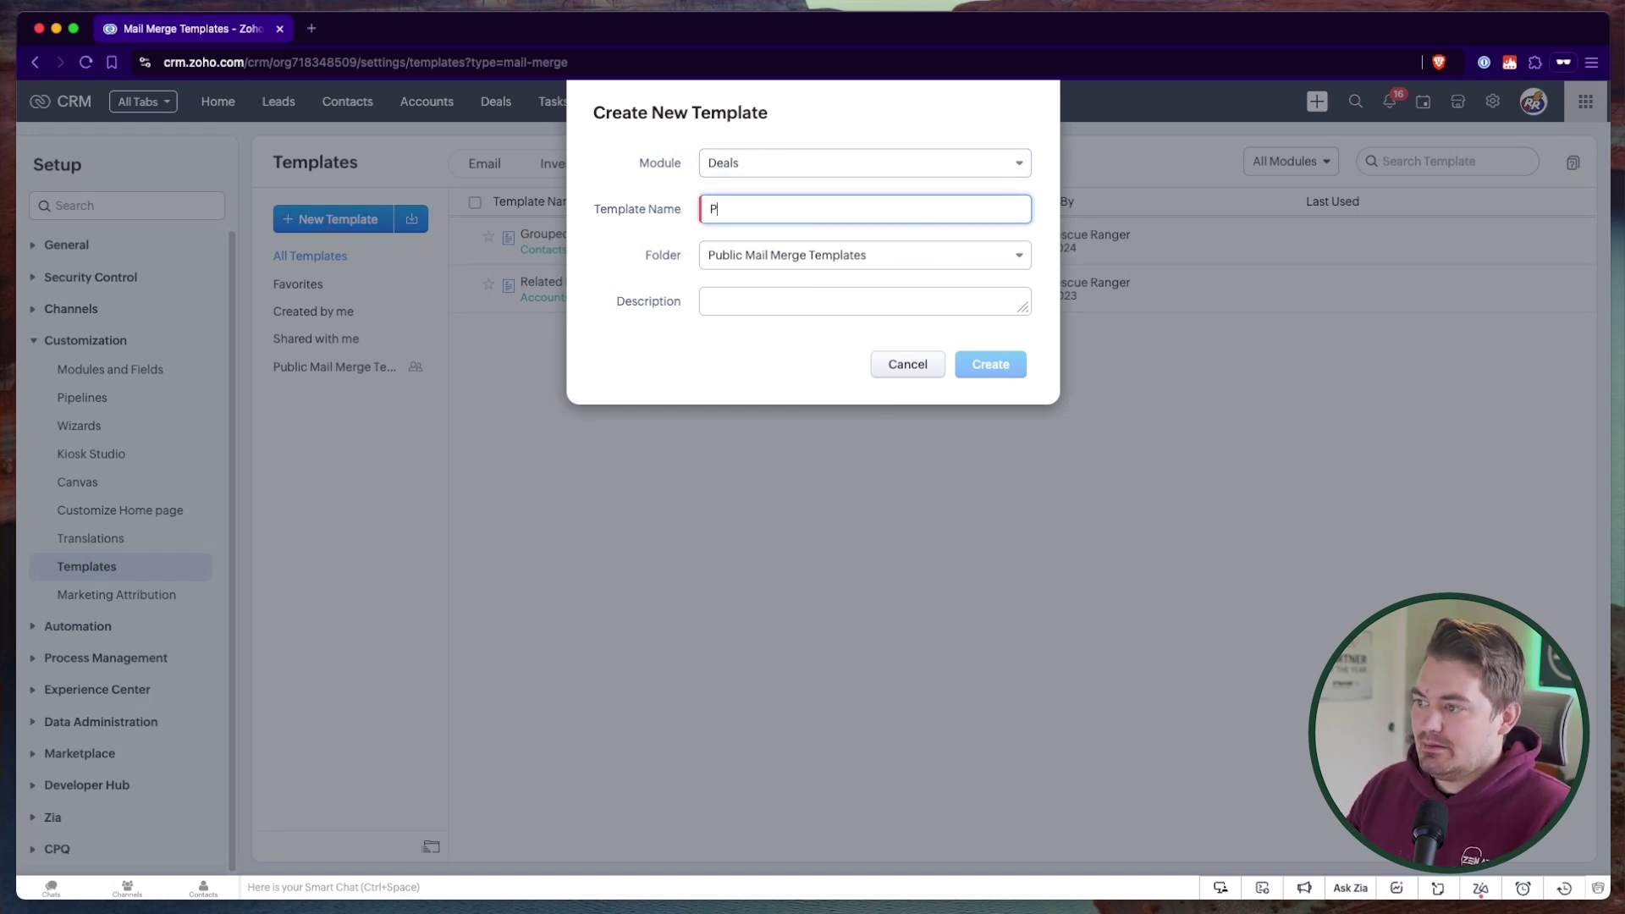
type("roposal")
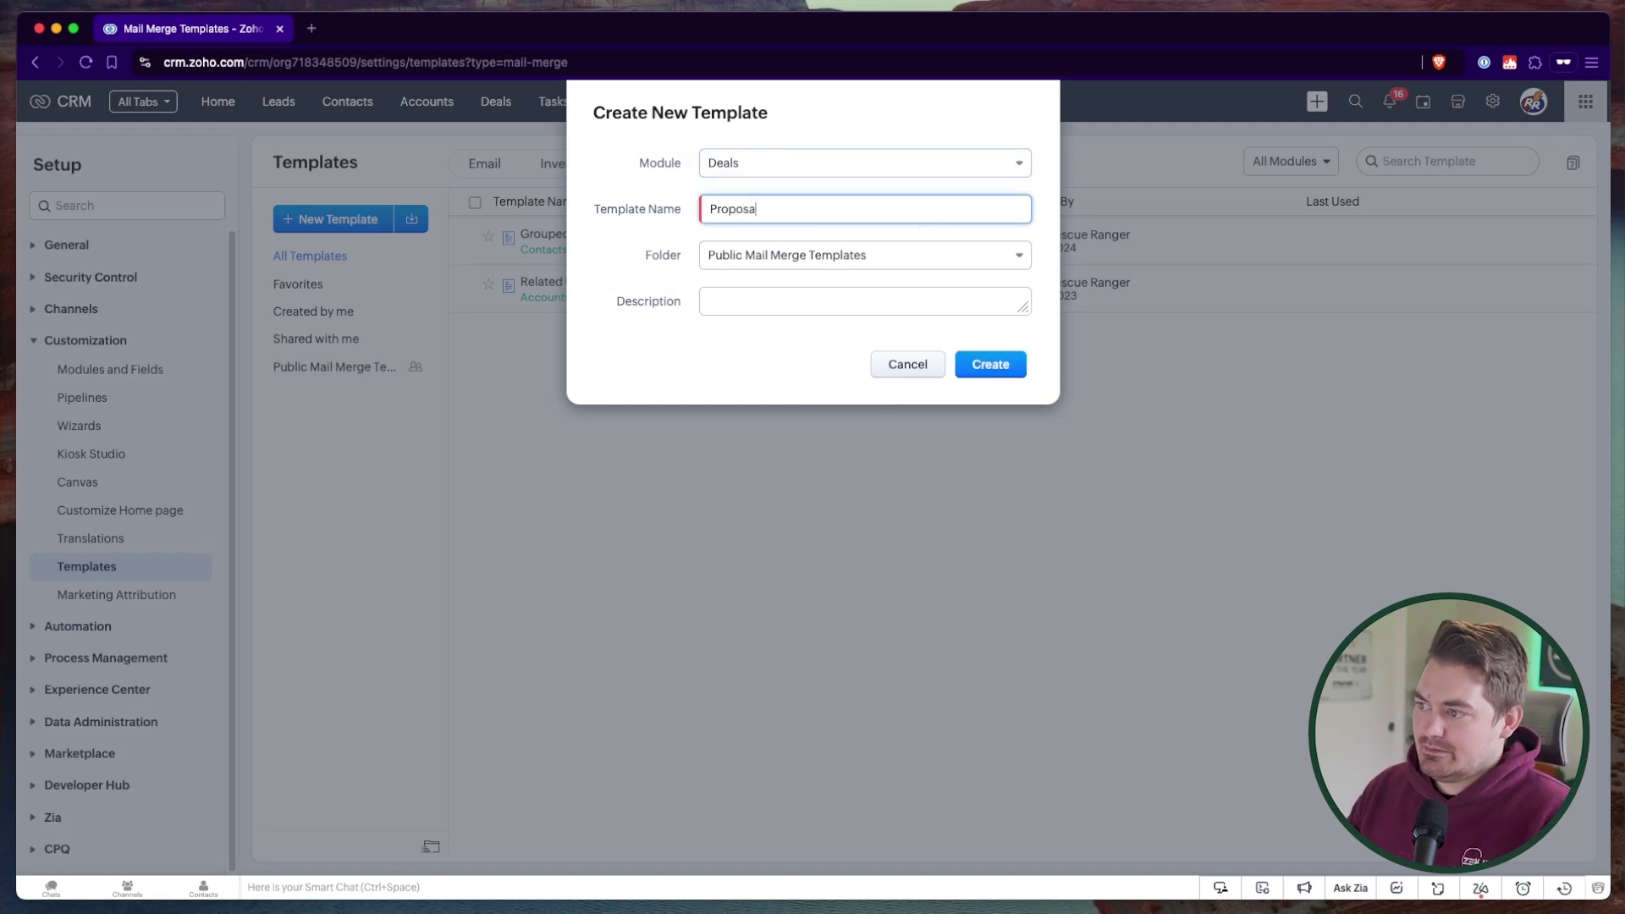
left_click(989, 364)
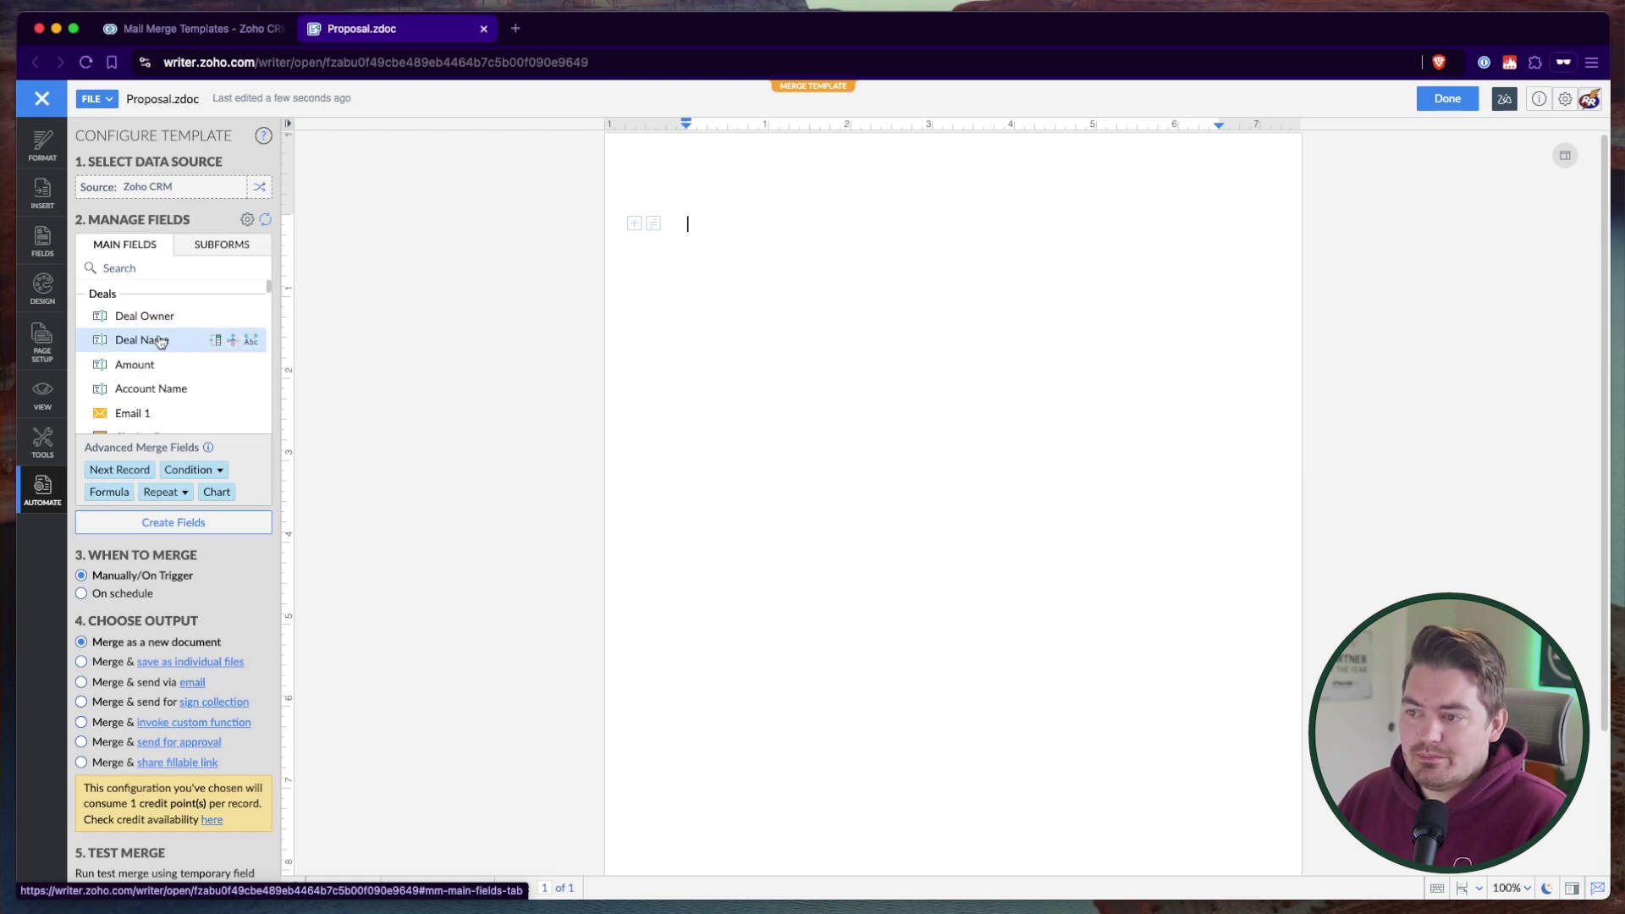
scroll(164, 362, "down", 3)
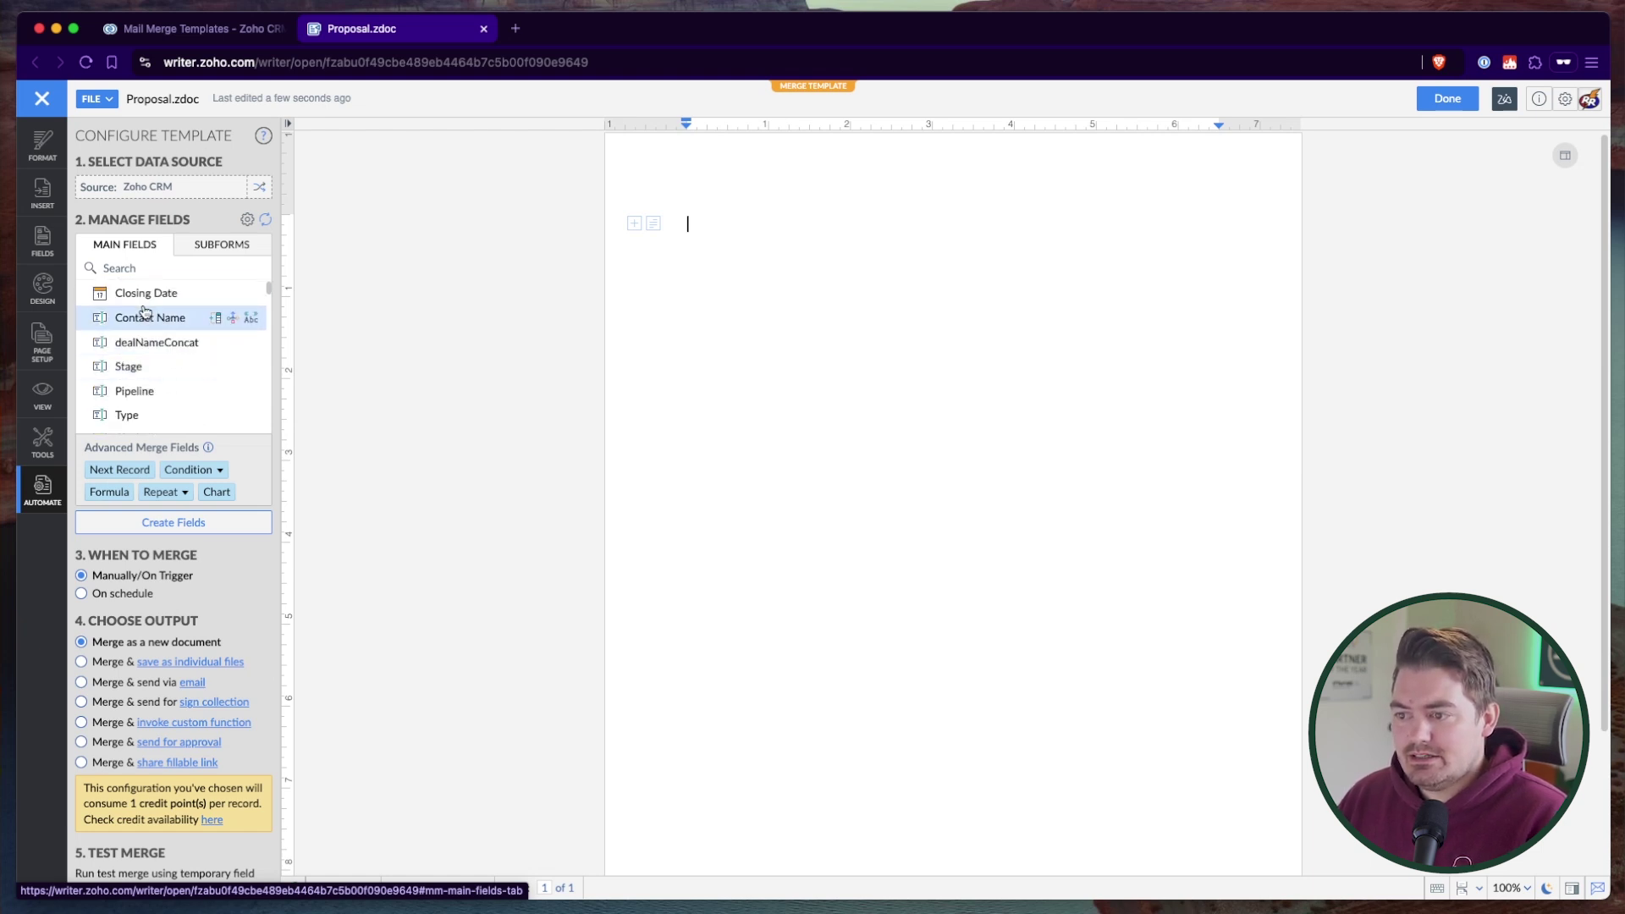
scroll(145, 319, "up", 3)
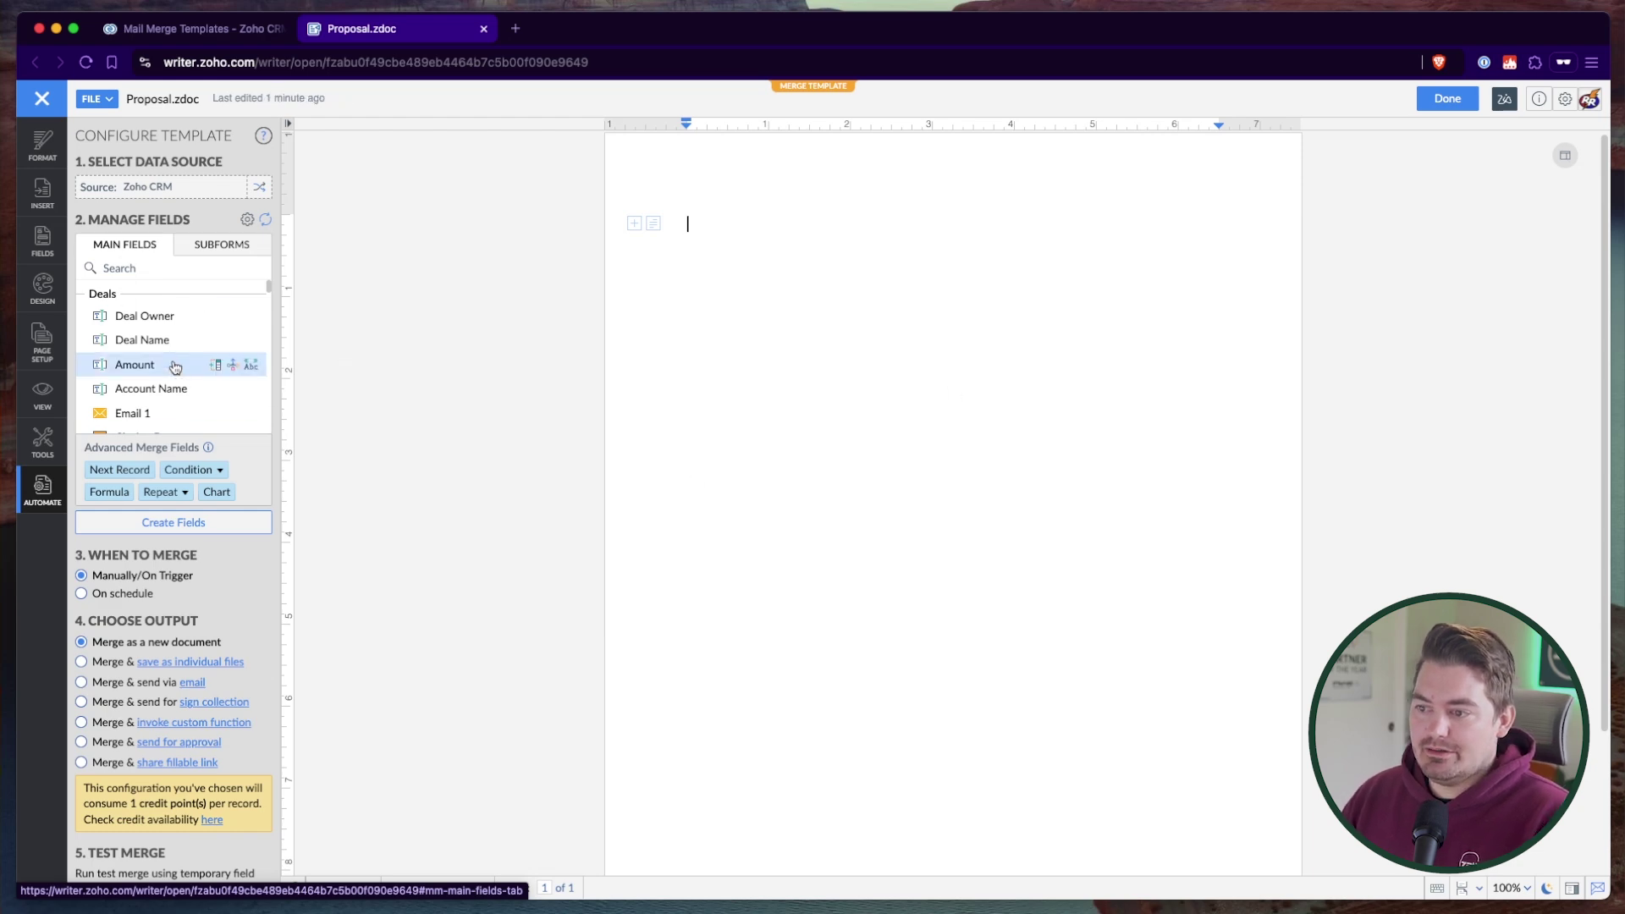
Step: Return to Zoho CRM and start a new deal record using the Standard layout
left_click(163, 27)
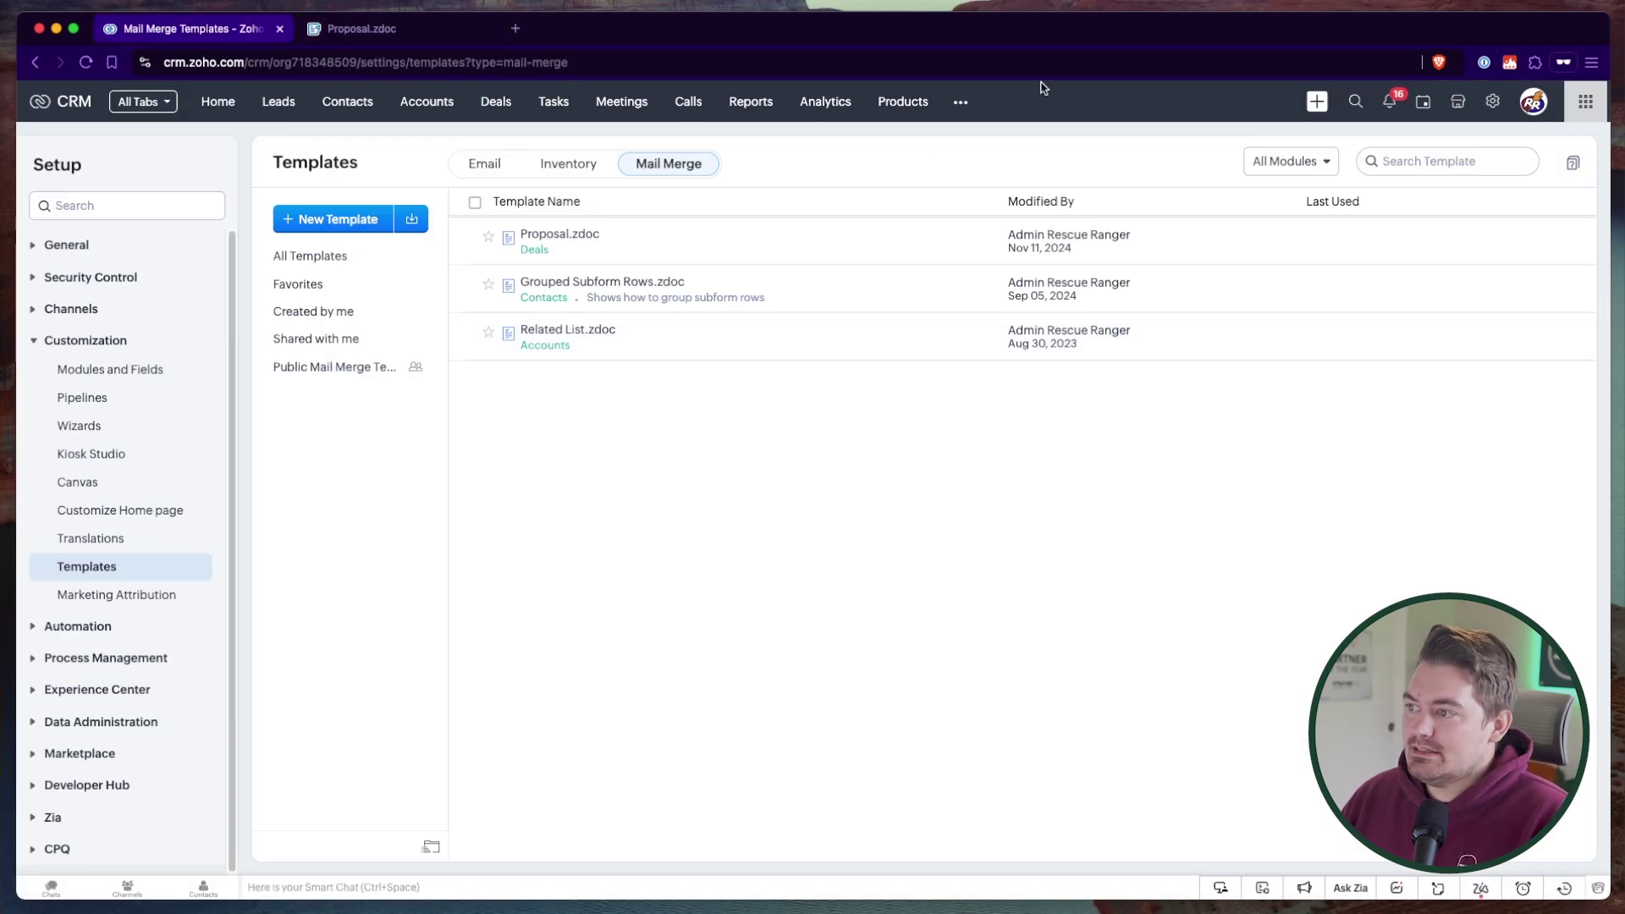
left_click(496, 102)
left_click(1317, 103)
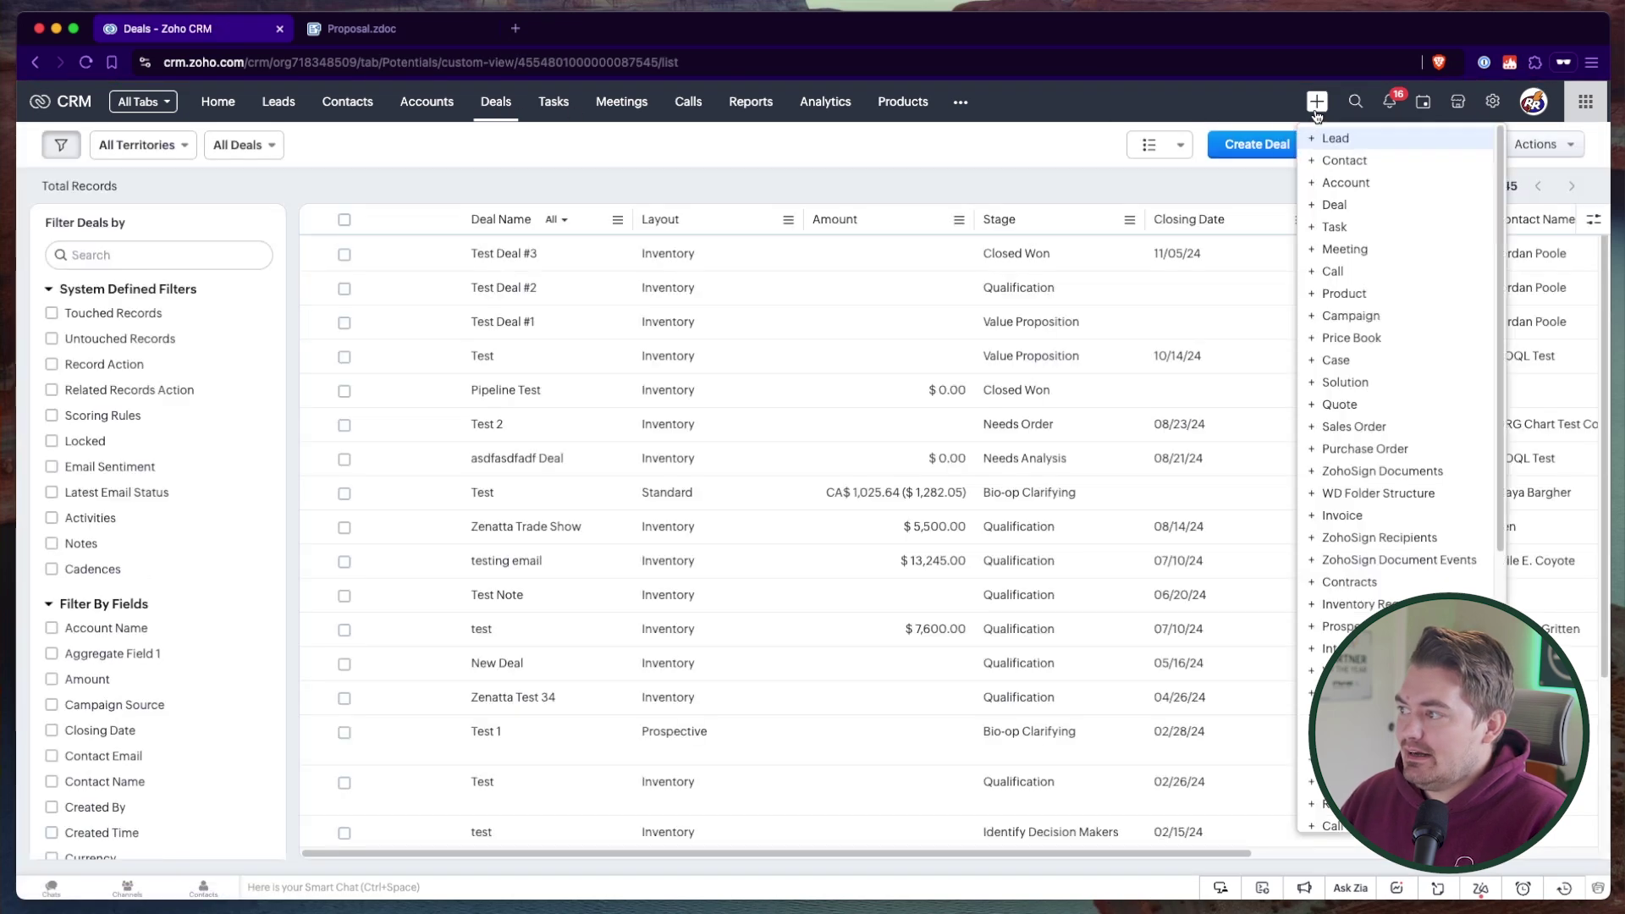
left_click(1361, 208)
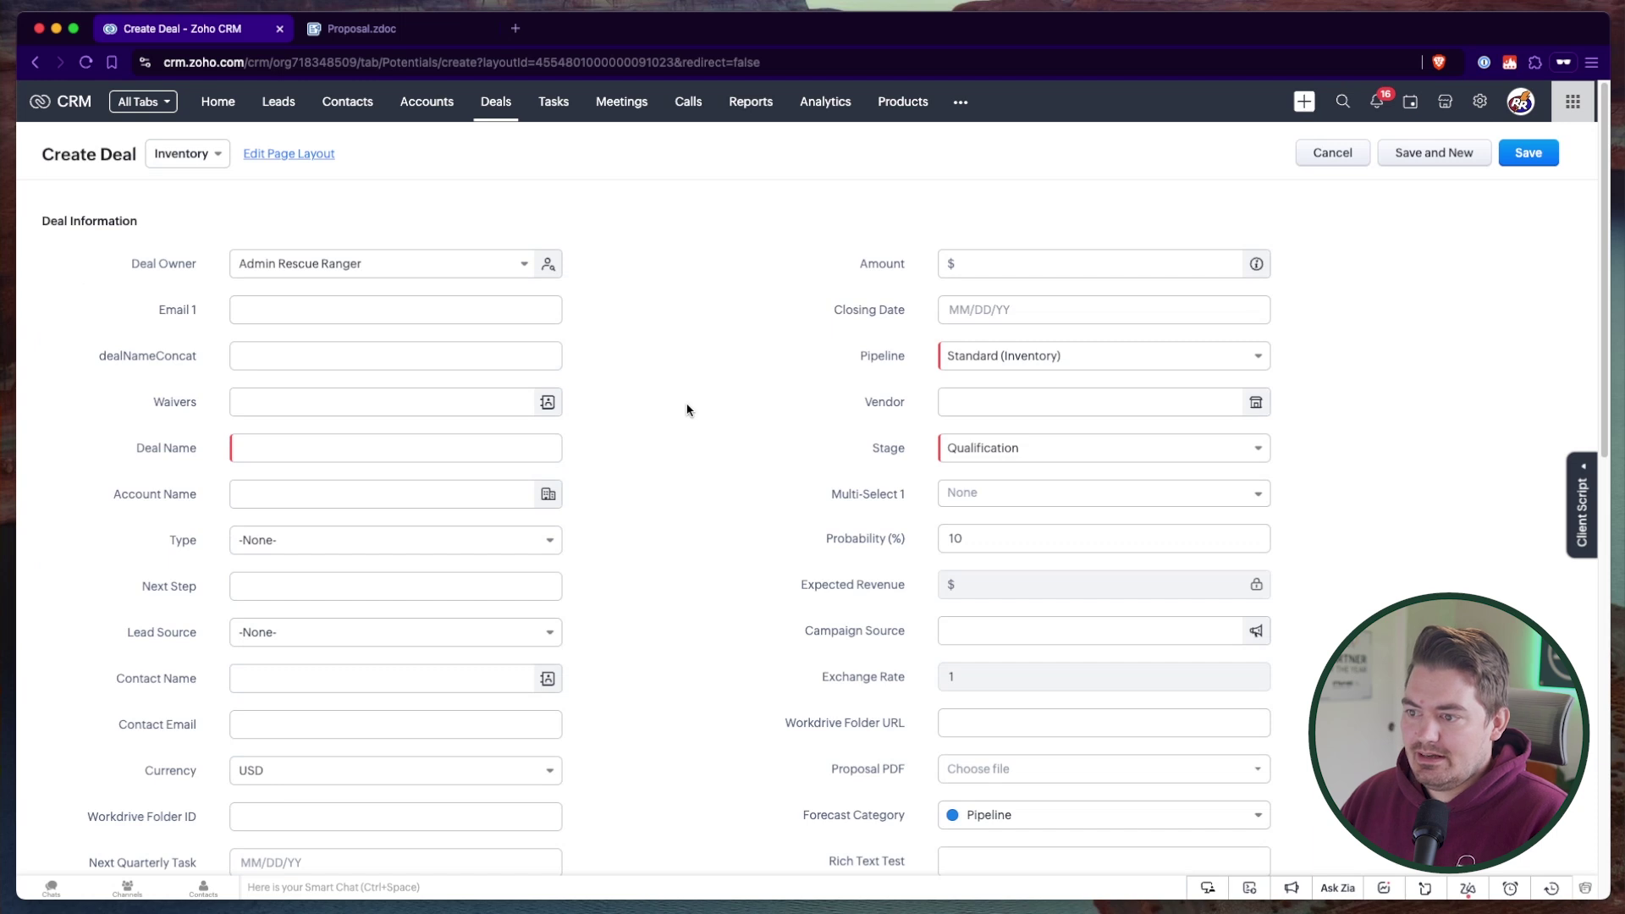
left_click(186, 153)
left_click(229, 262)
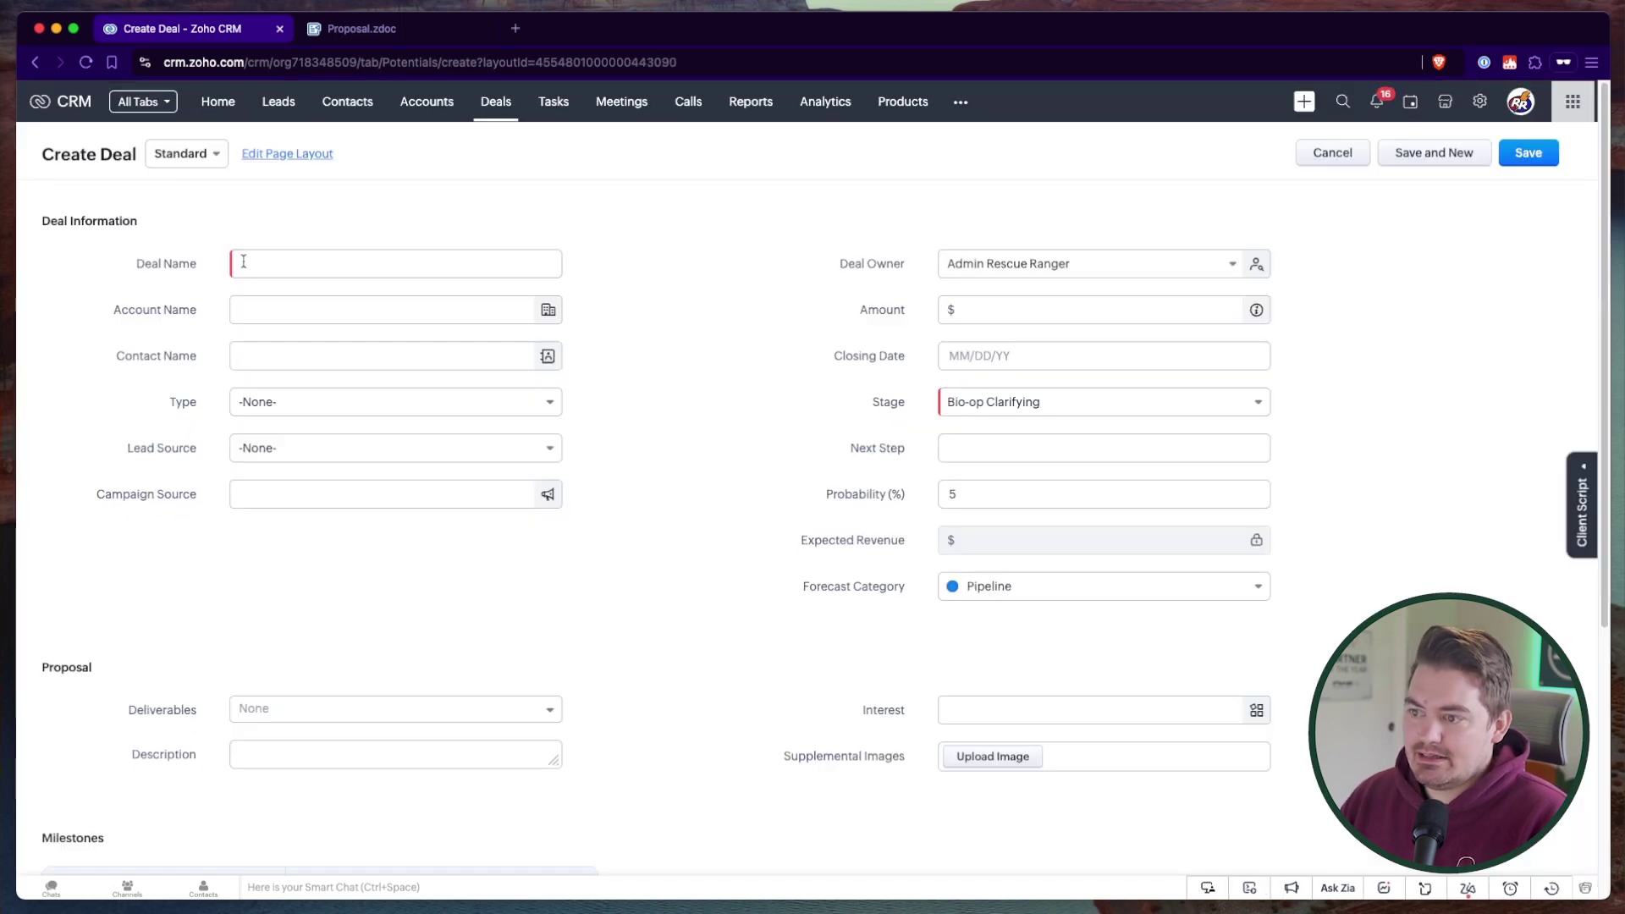
Step: Name the deal Zenatta Test Proposal and set its stage to Proposal/Price Quote
left_click(244, 262)
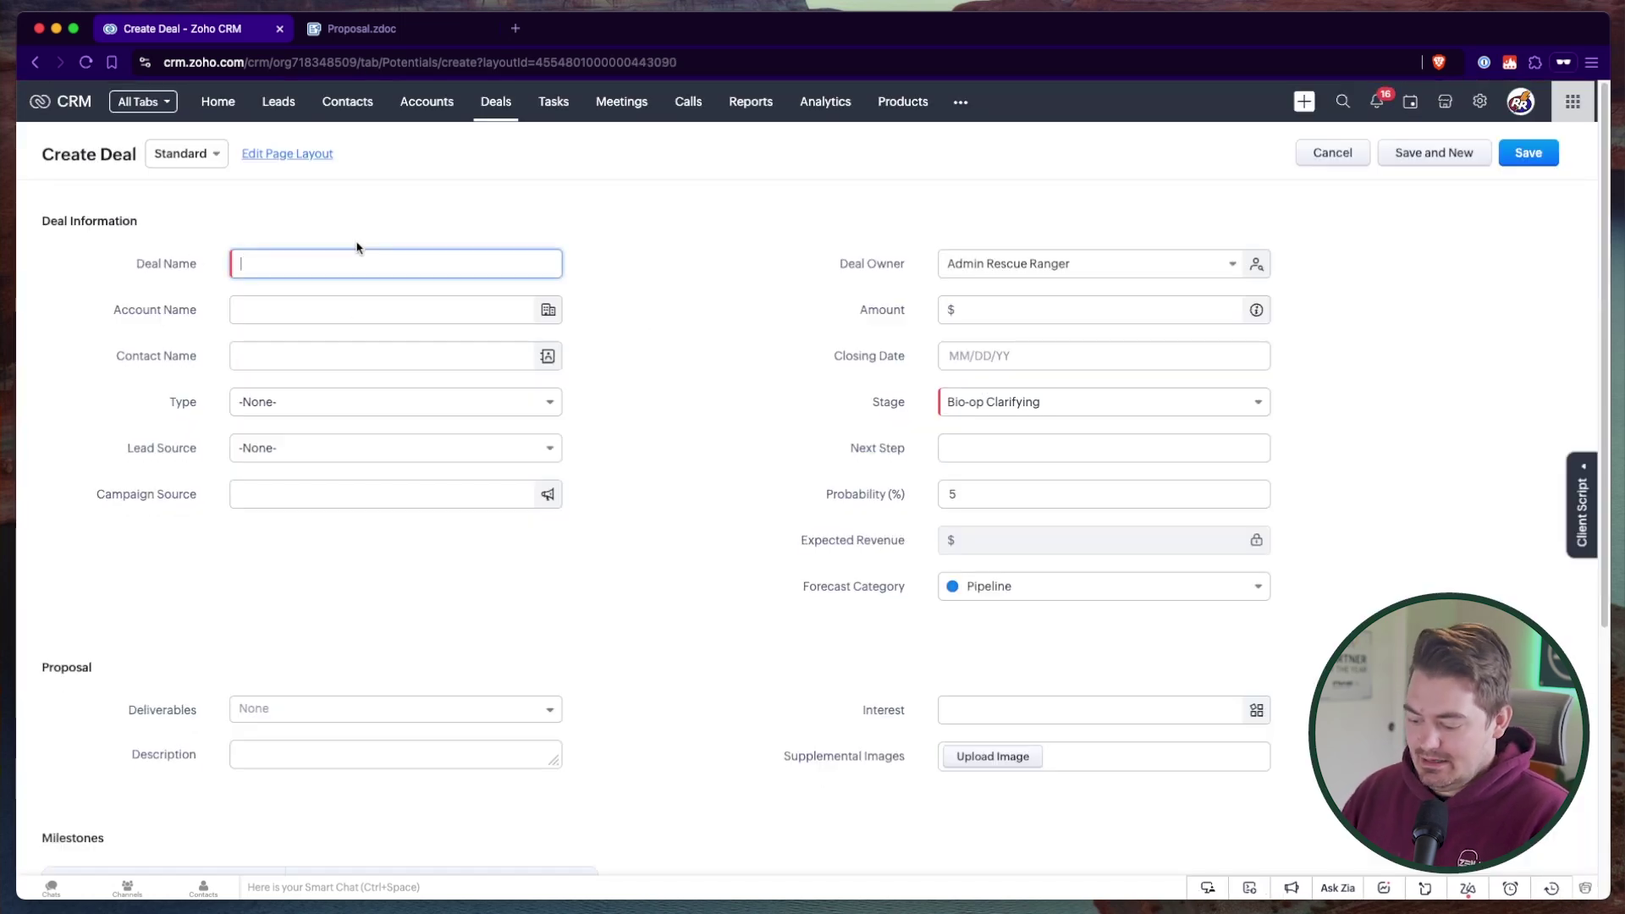
type("Zenatta Test")
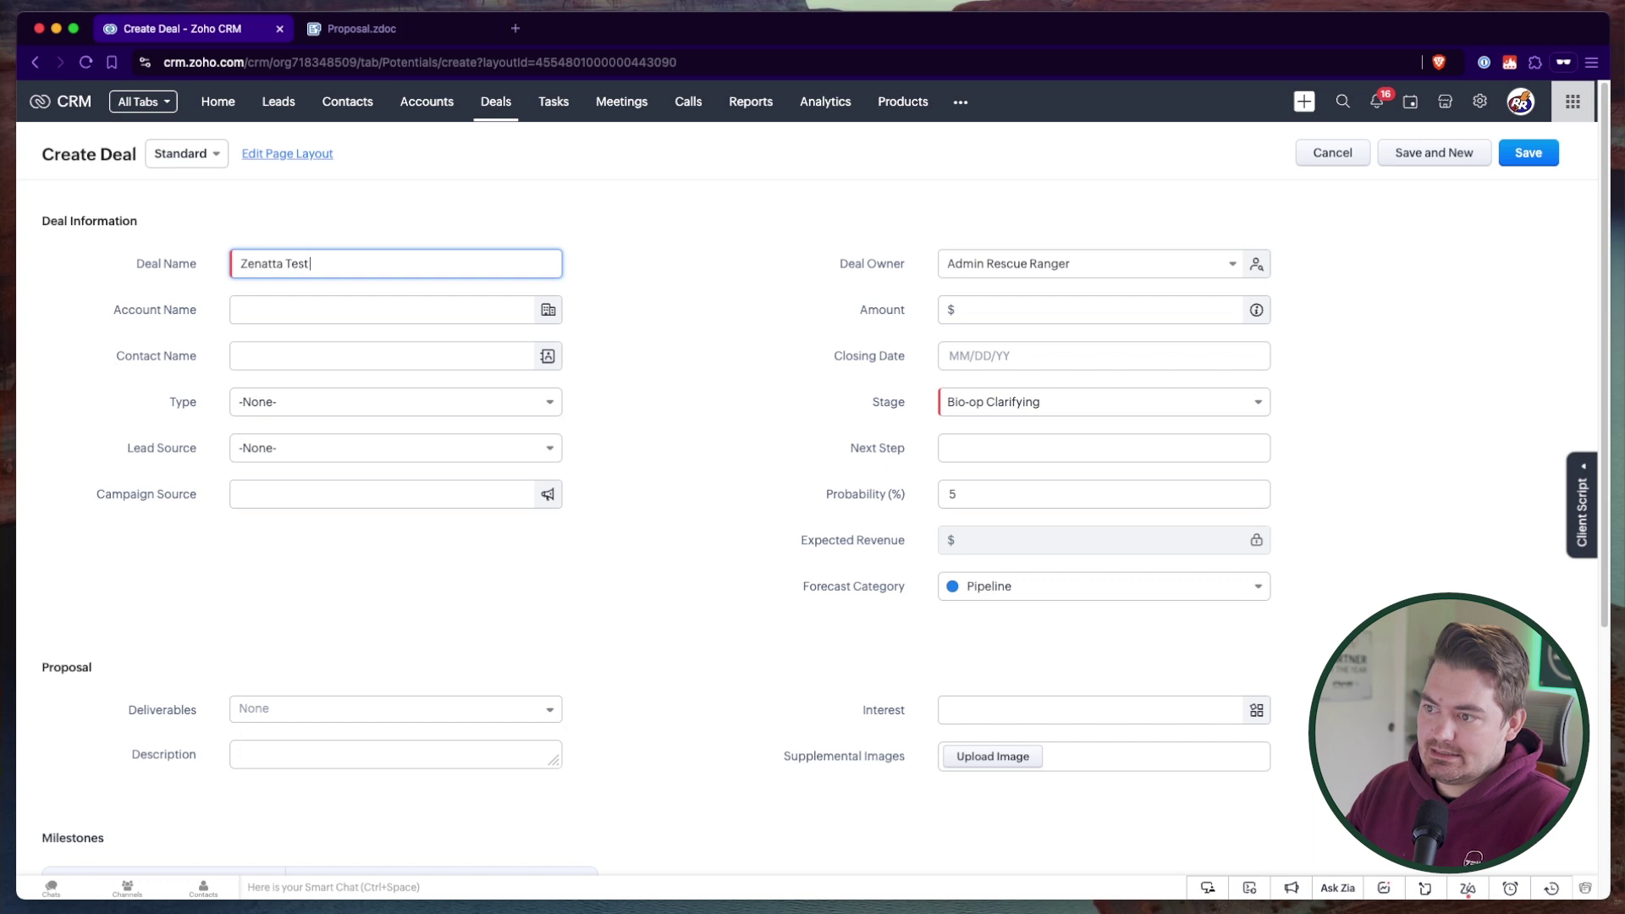
type(" Proposal")
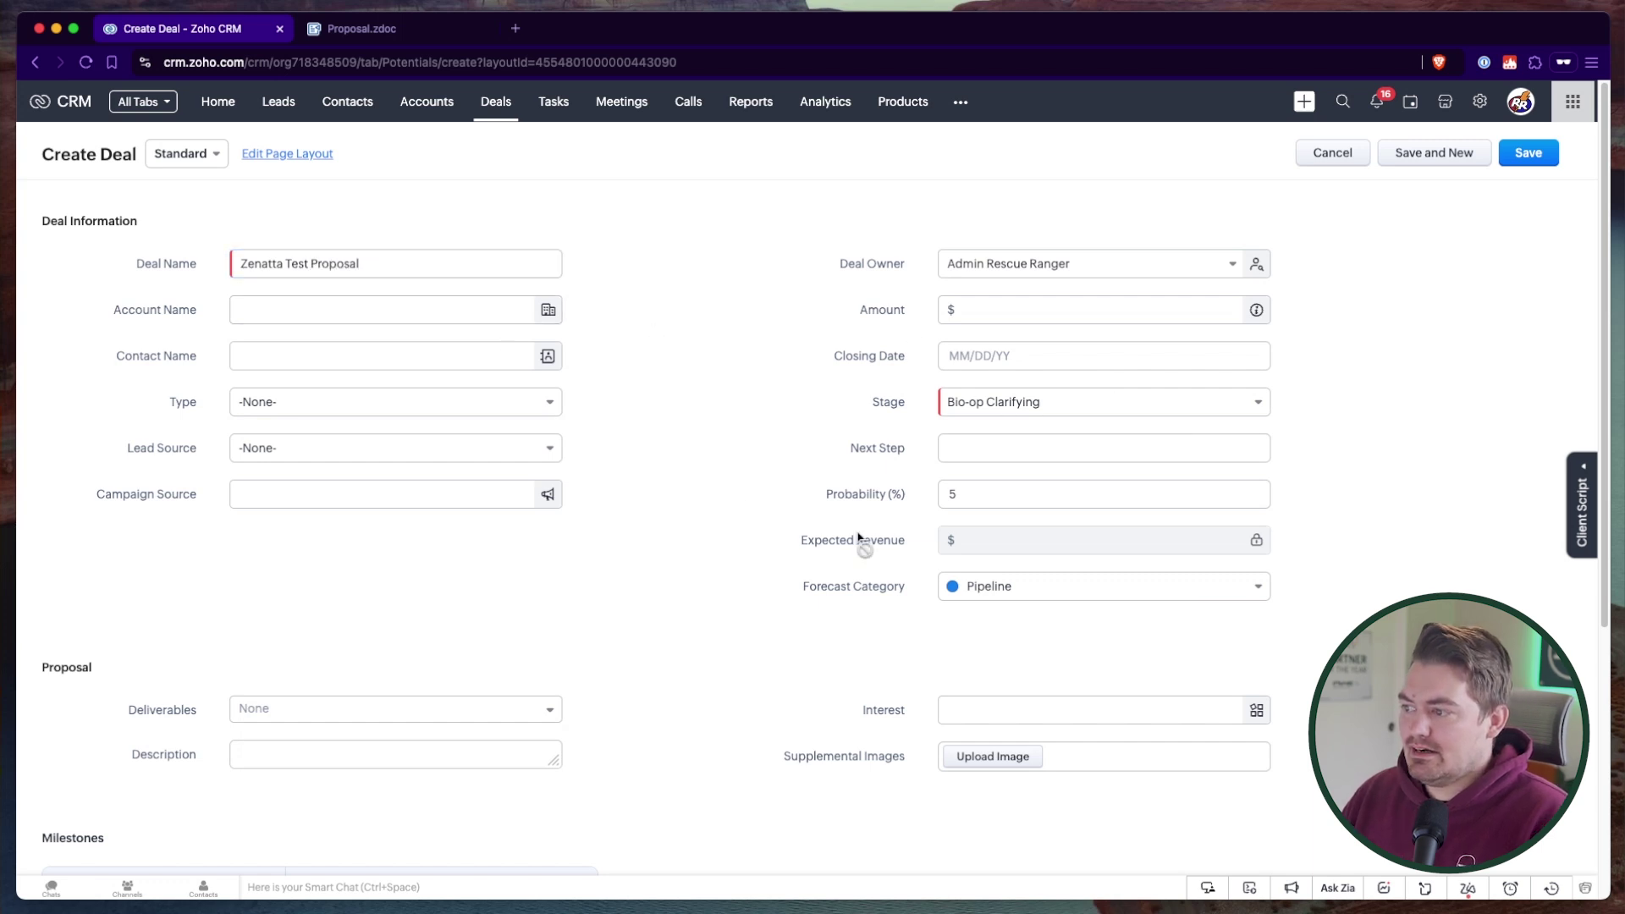
left_click(1012, 404)
scroll(1066, 567, "down", 3)
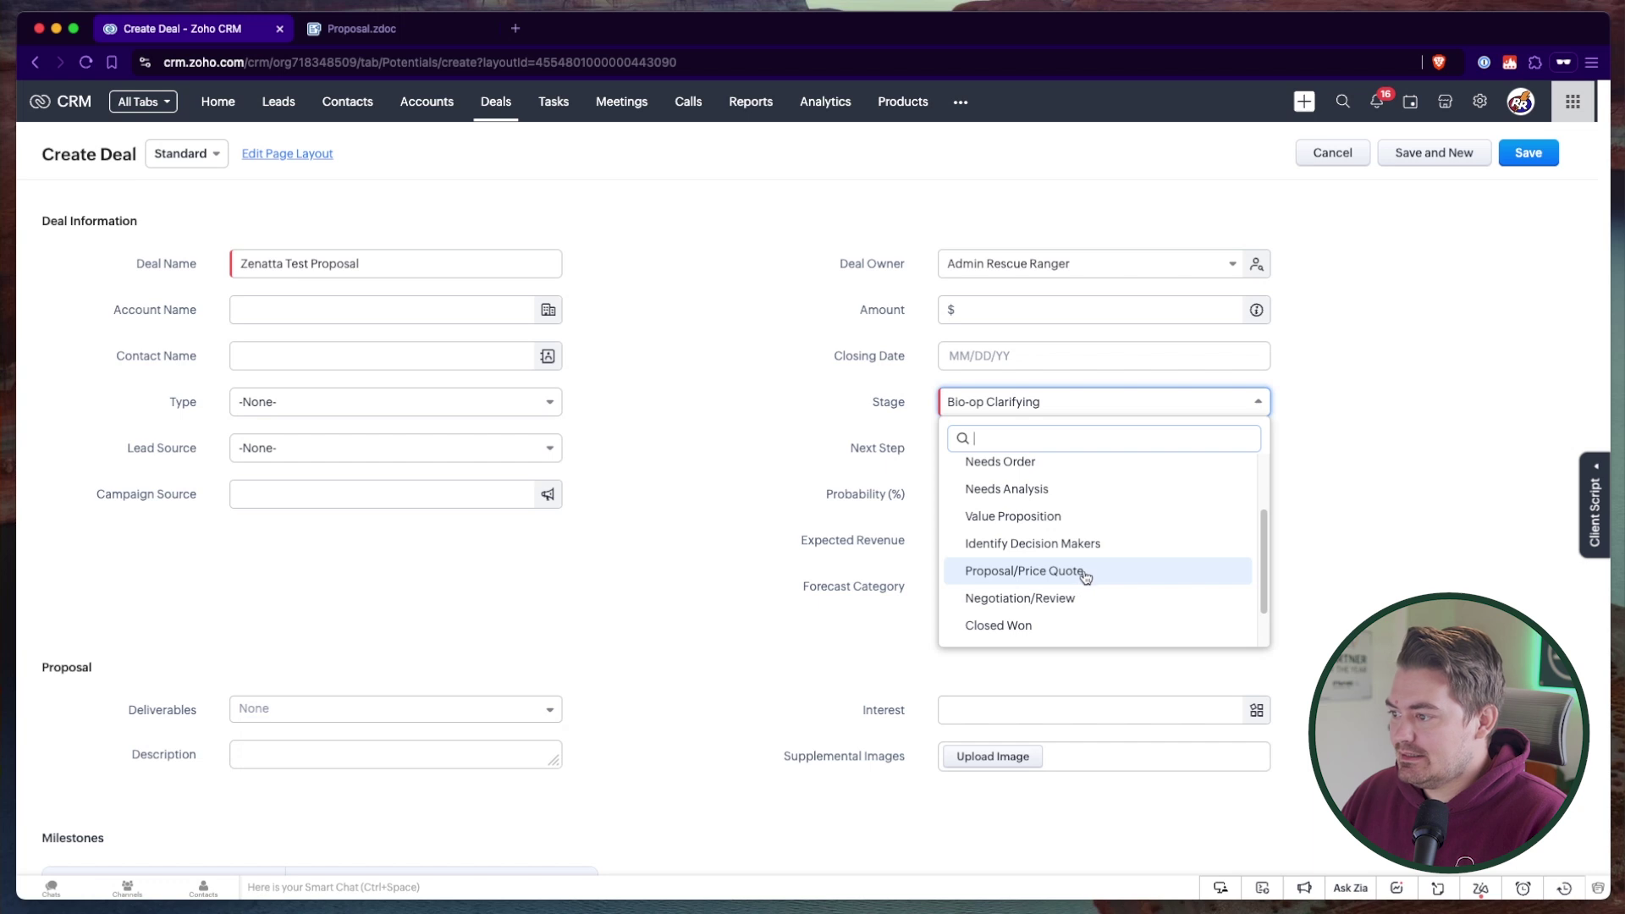
left_click(1086, 573)
Step: Add CRM Setup and Customization, Workflow Automation, and User Training & Documentation as the deal's deliverables
scroll(690, 633, "down", 5)
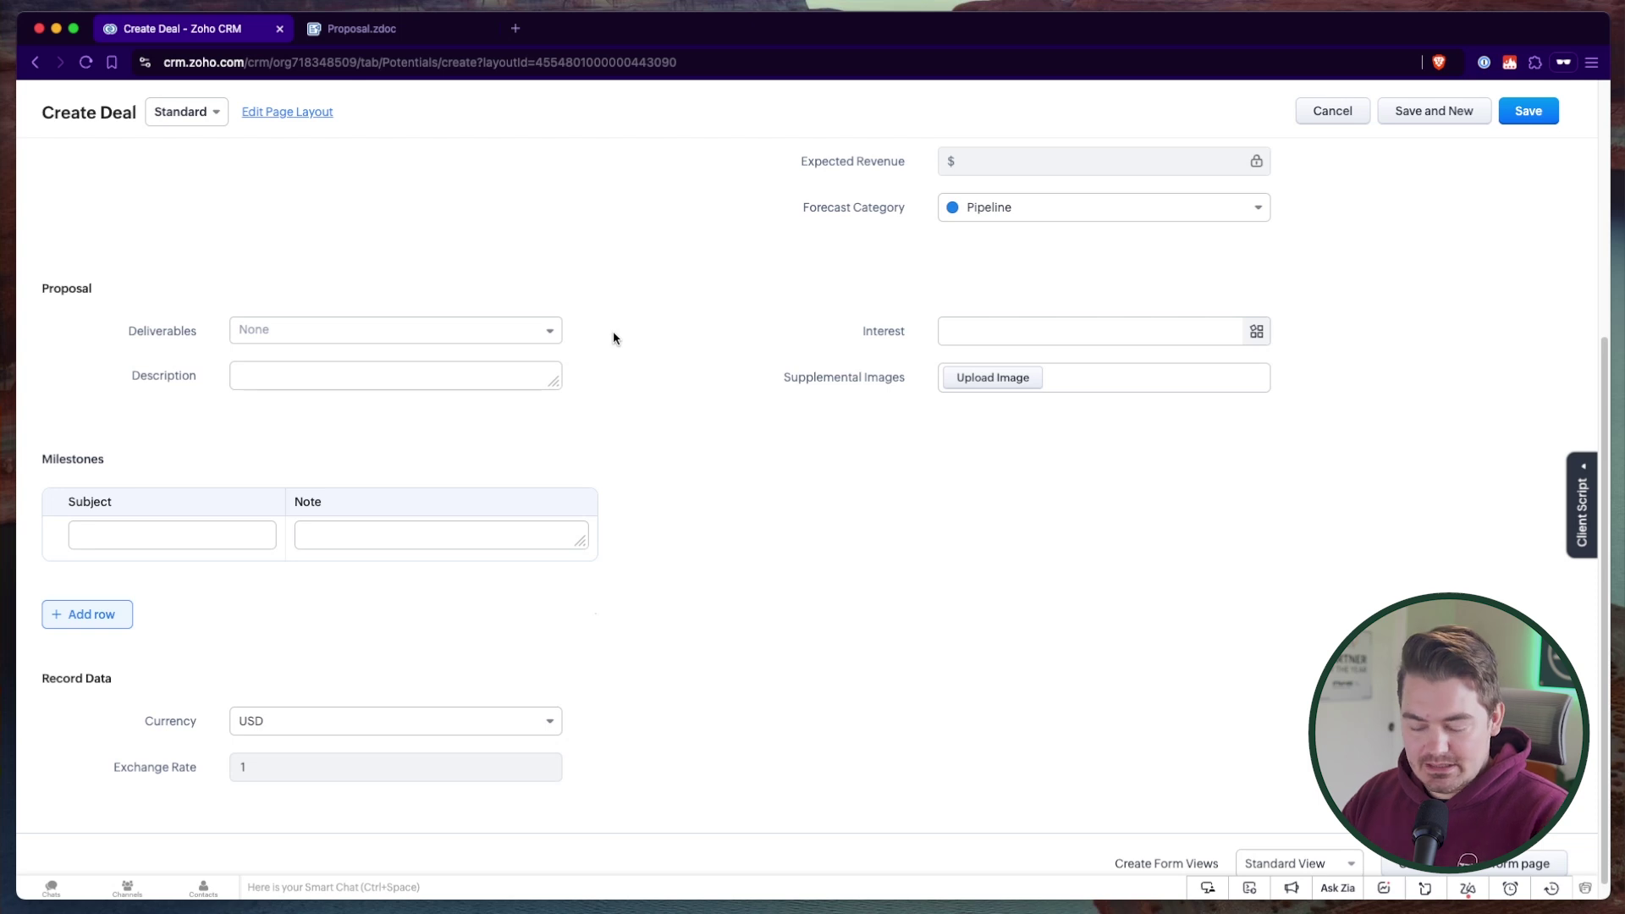
left_click(398, 331)
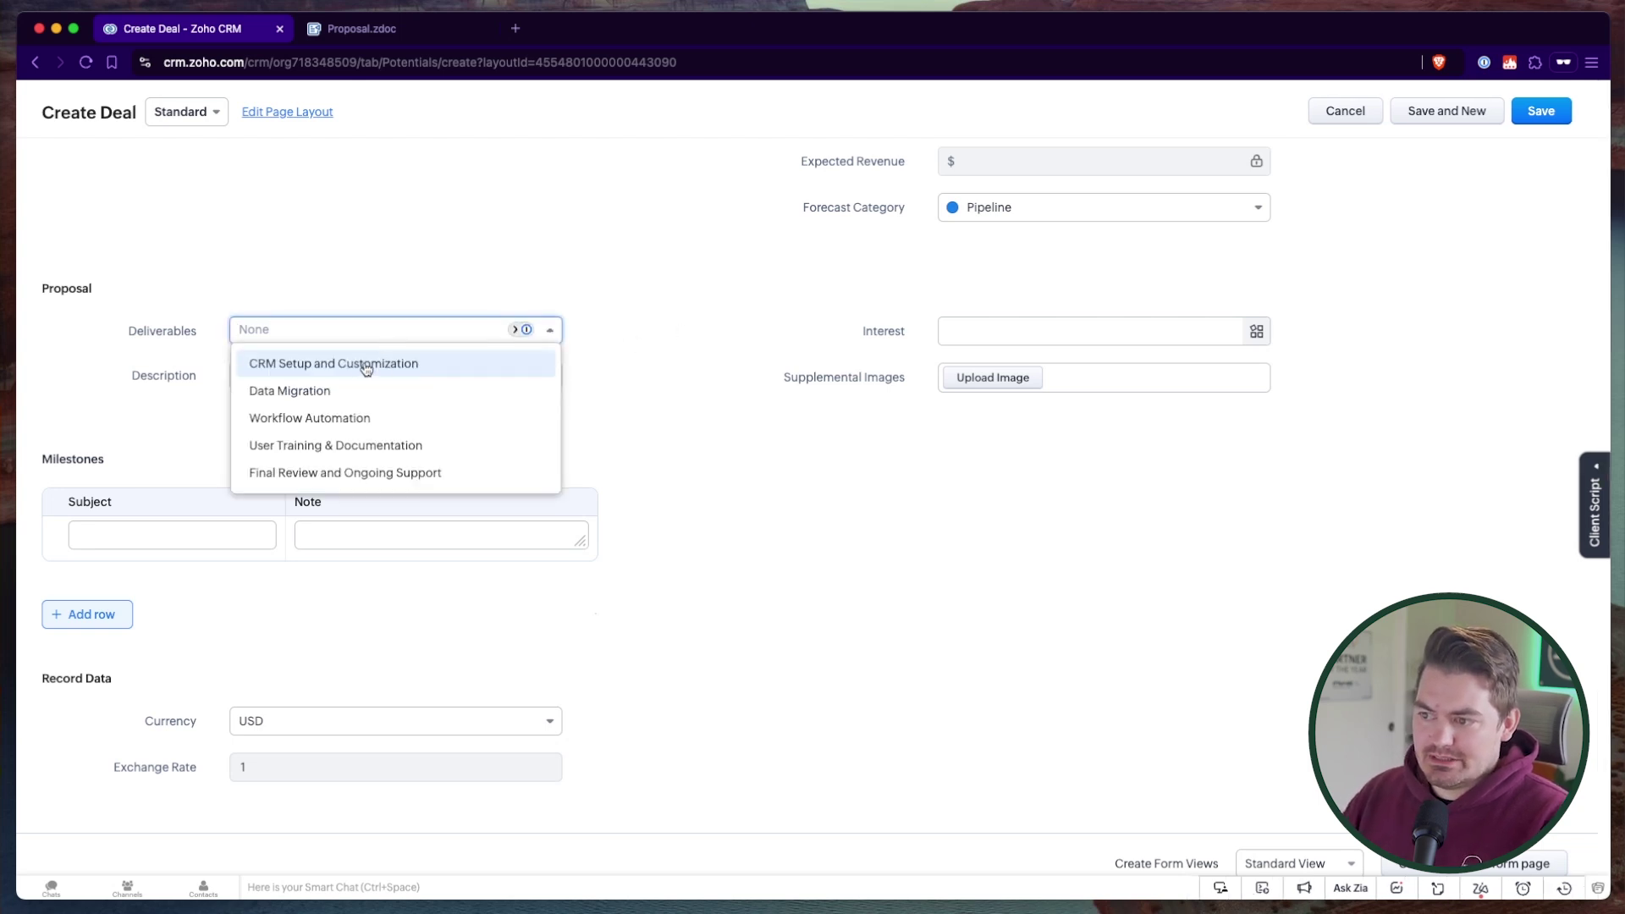
left_click(379, 366)
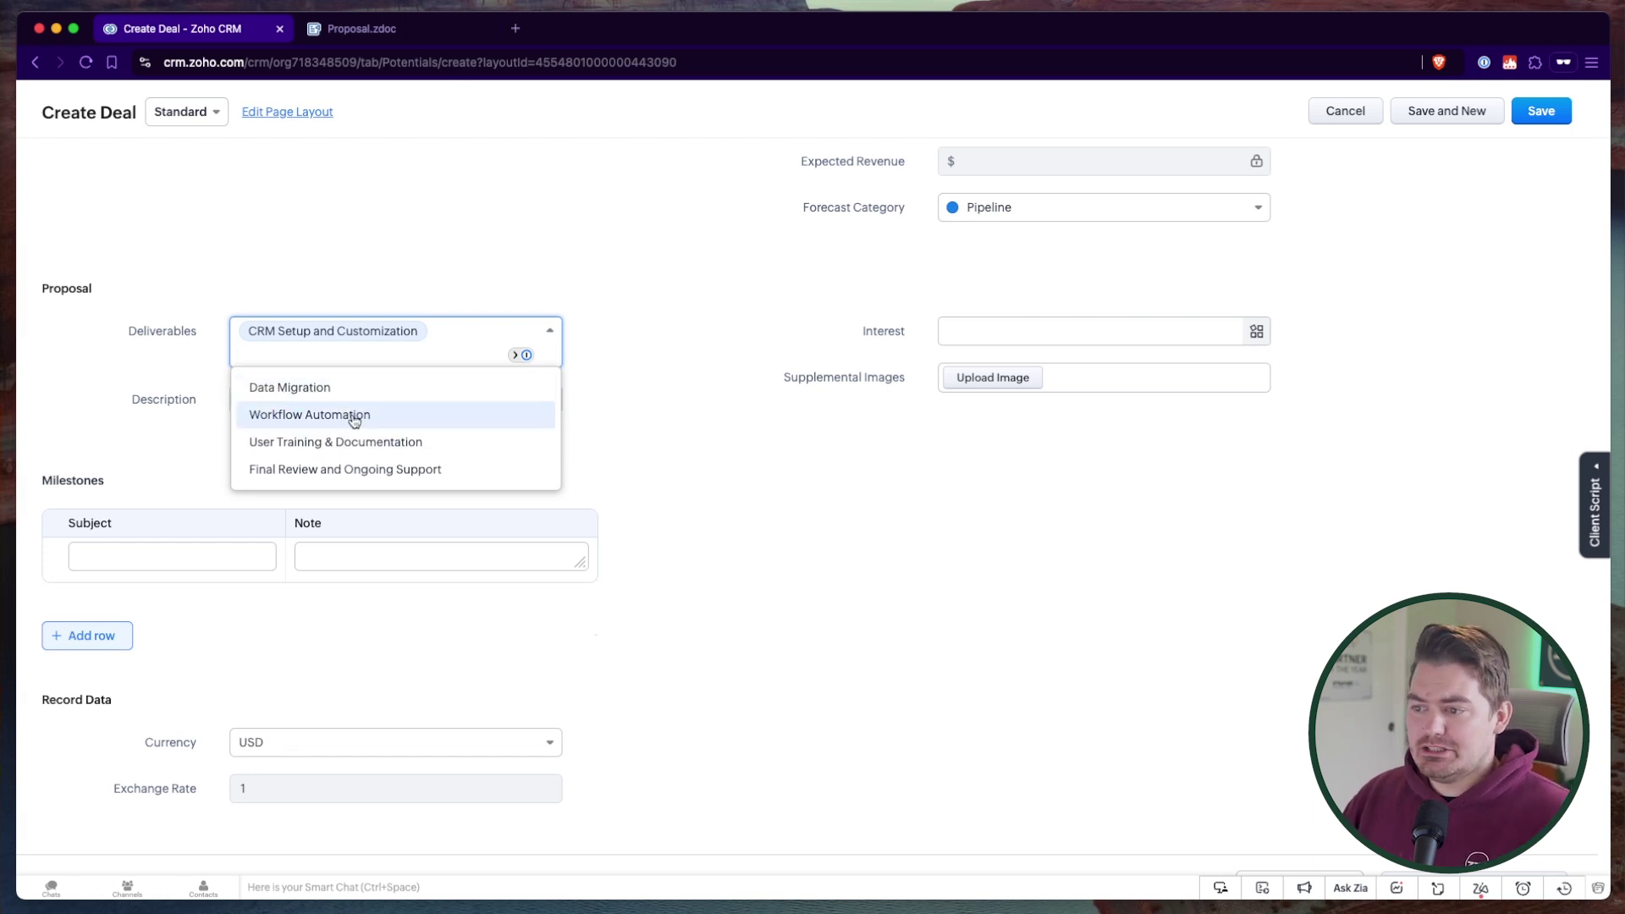
left_click(313, 416)
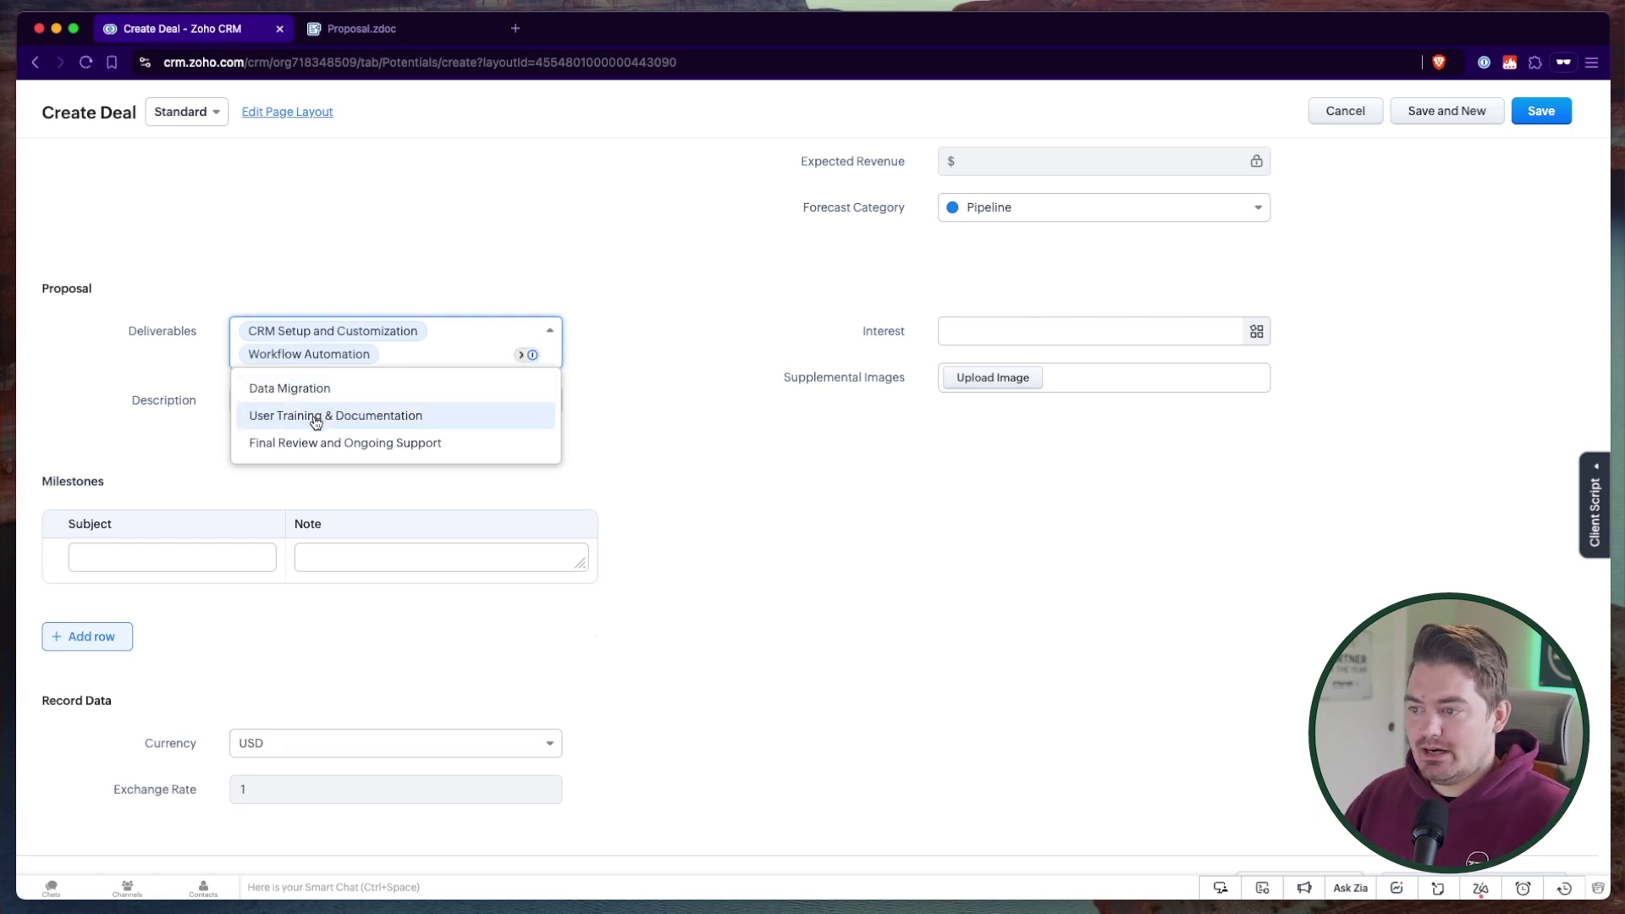
left_click(312, 418)
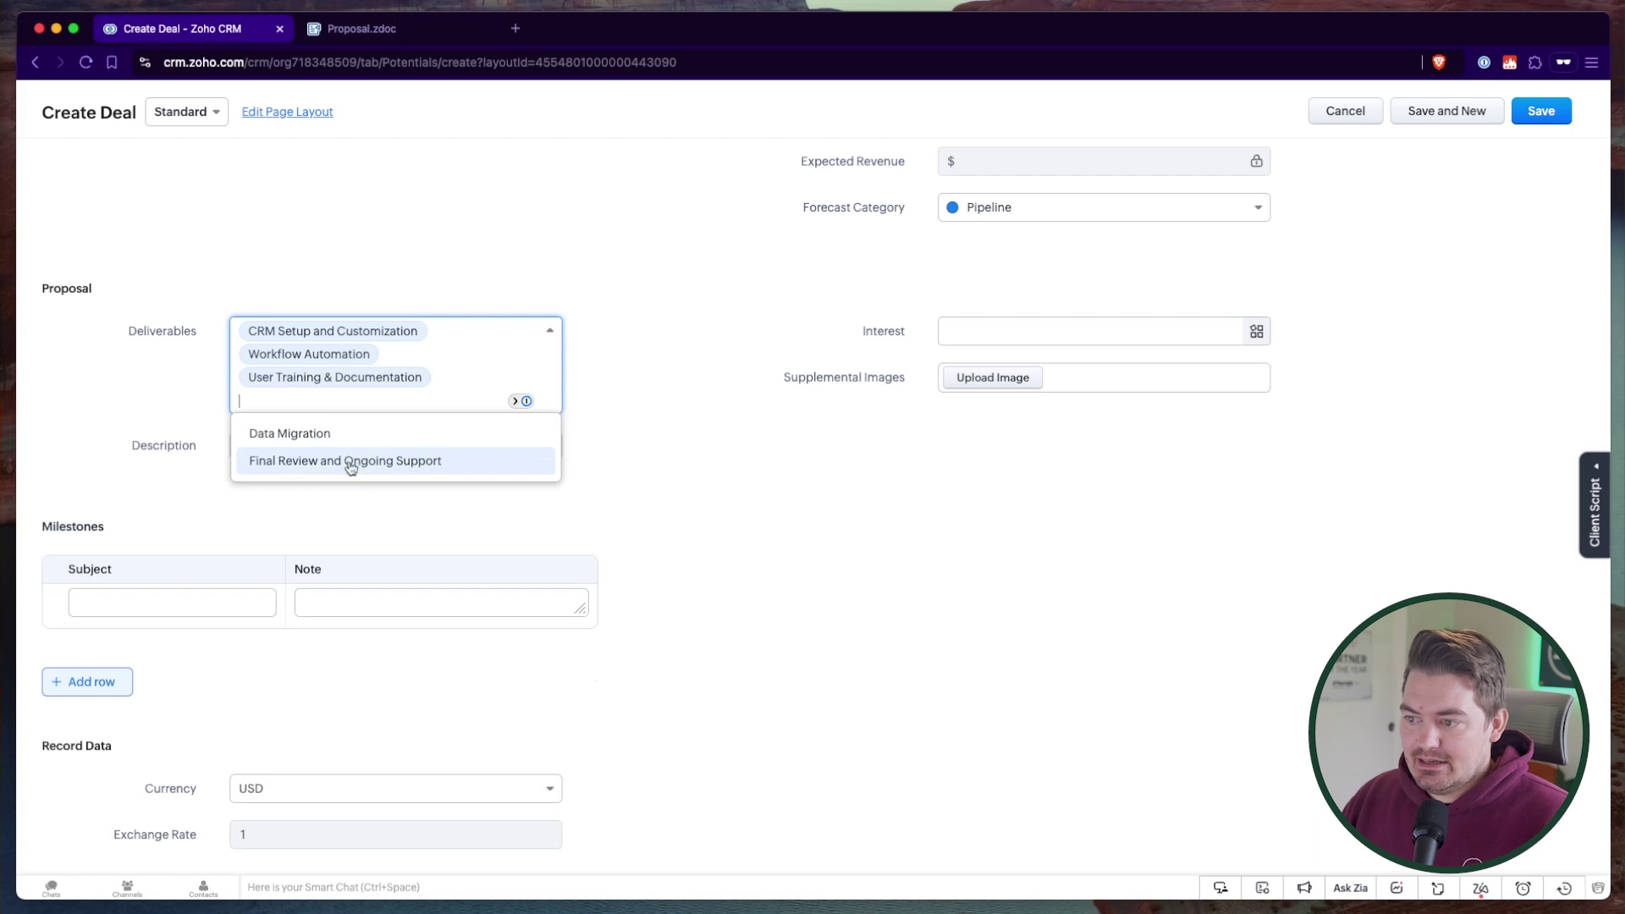
left_click(903, 493)
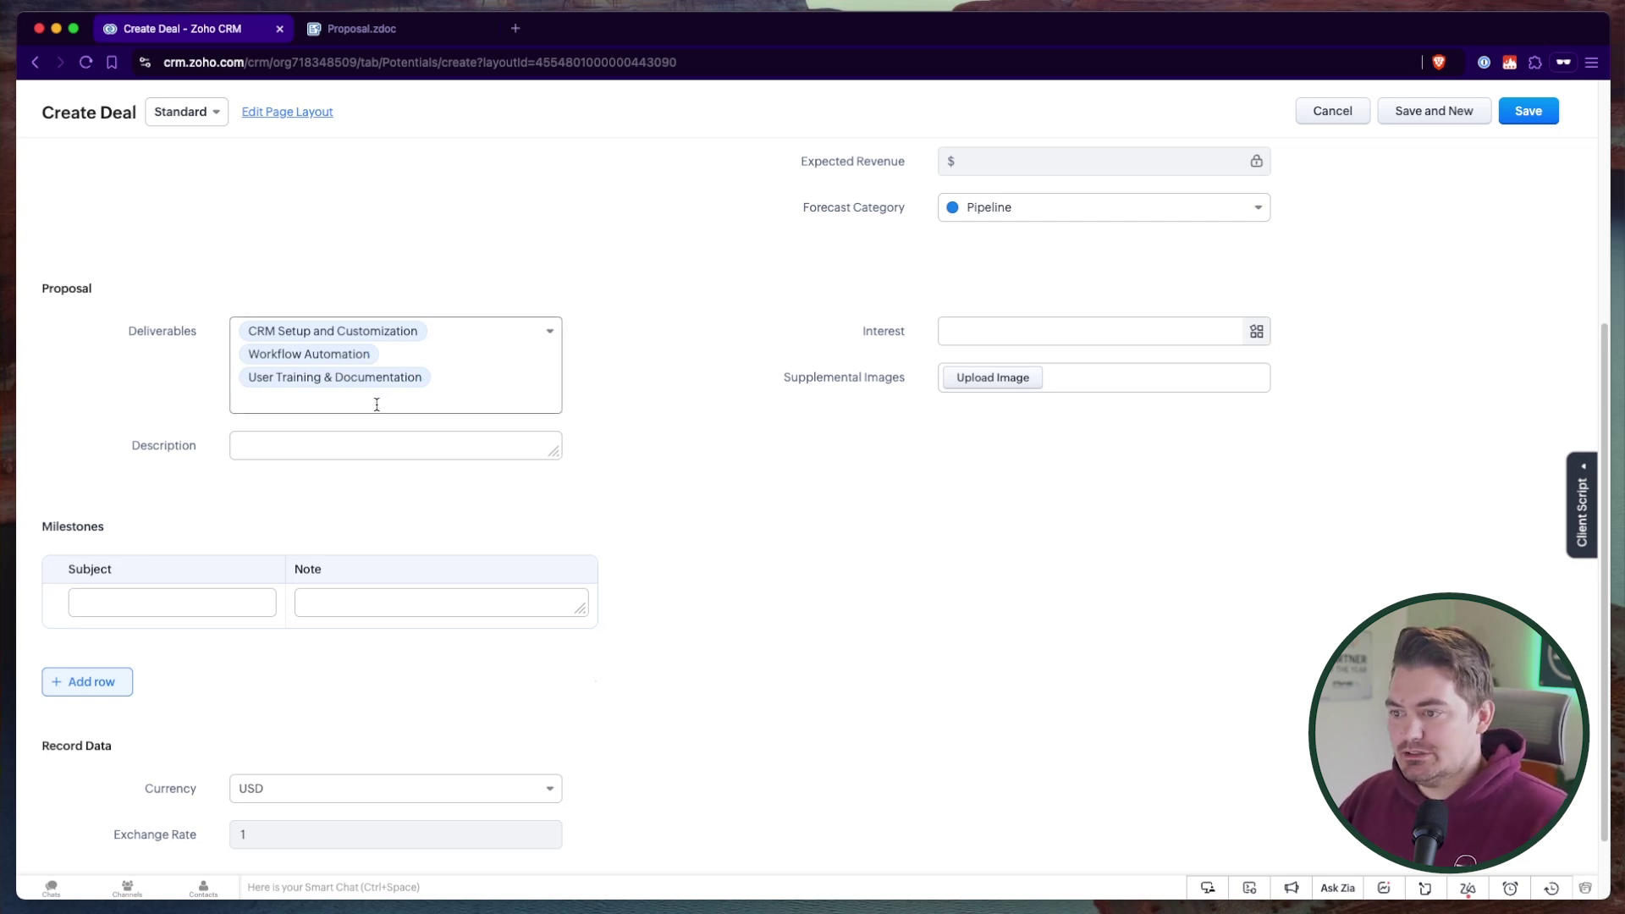
Step: Enter "Initial setup of the CRM." as the deal's description
left_click(287, 442)
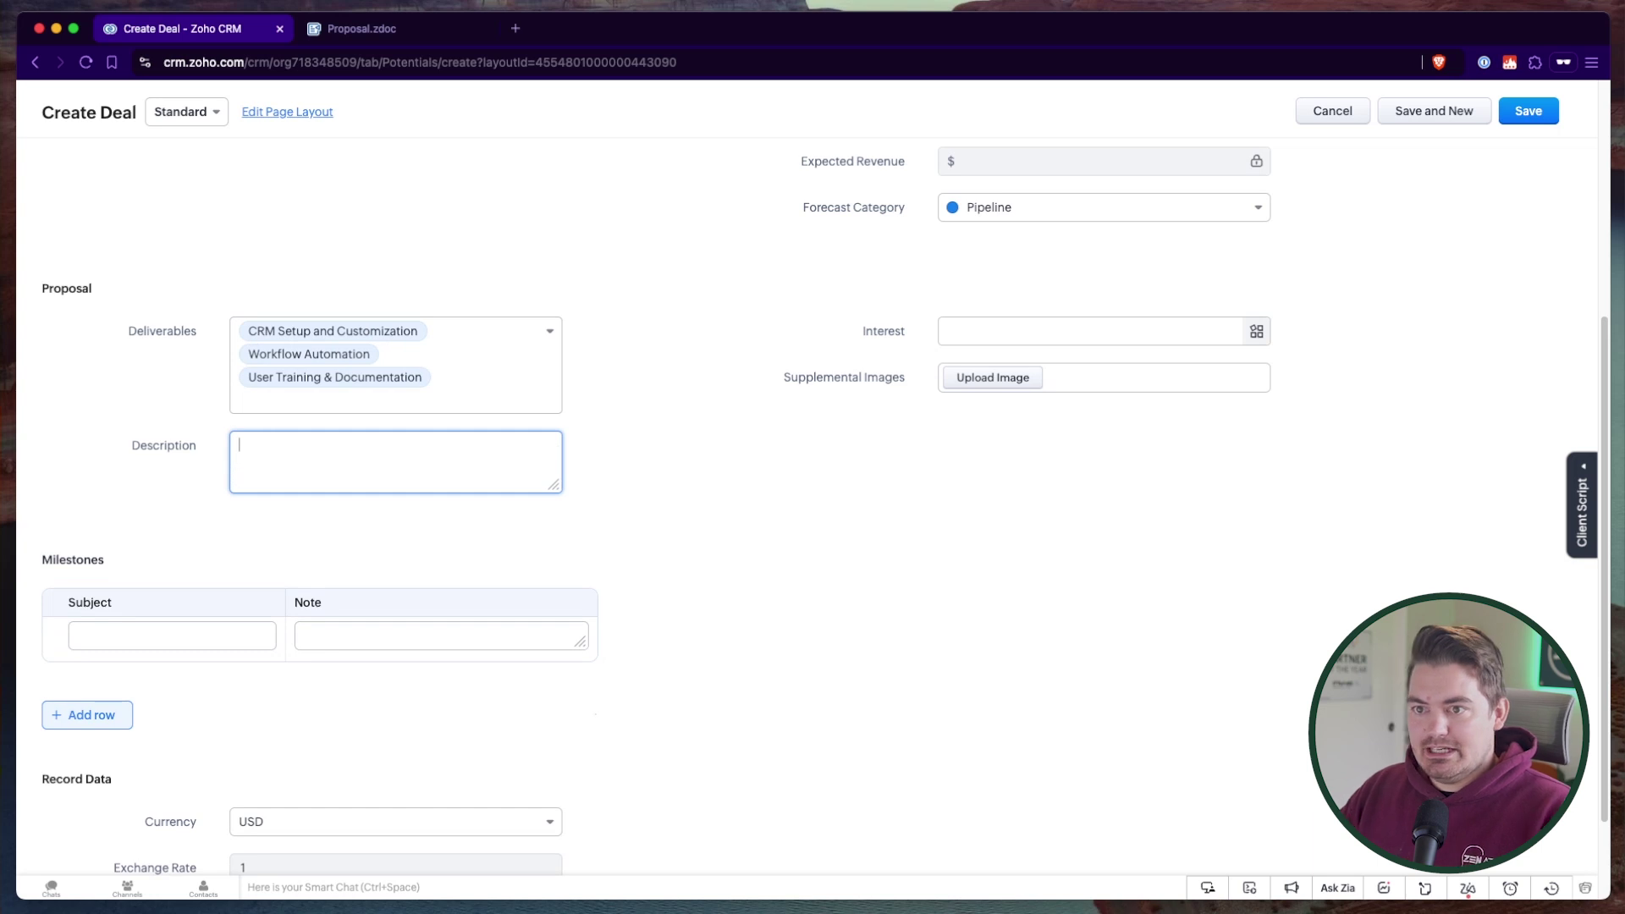
type("Inti8")
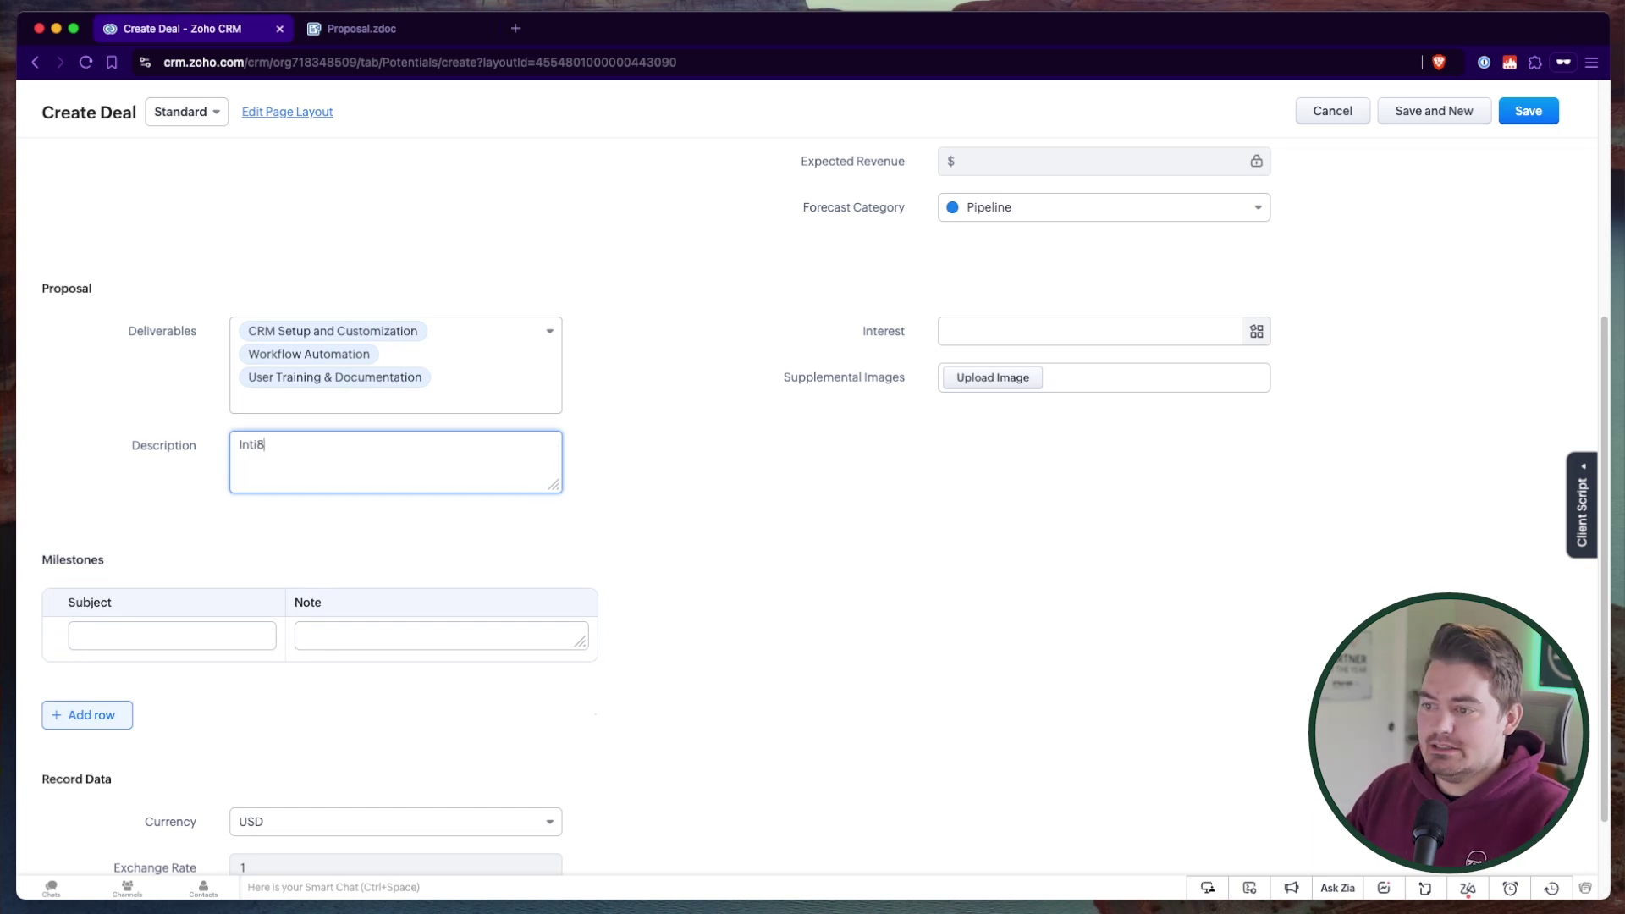
type("a")
key("BackSpace")
key("BackSpace")
type("al Set")
key("BackSpace")
type("itial s")
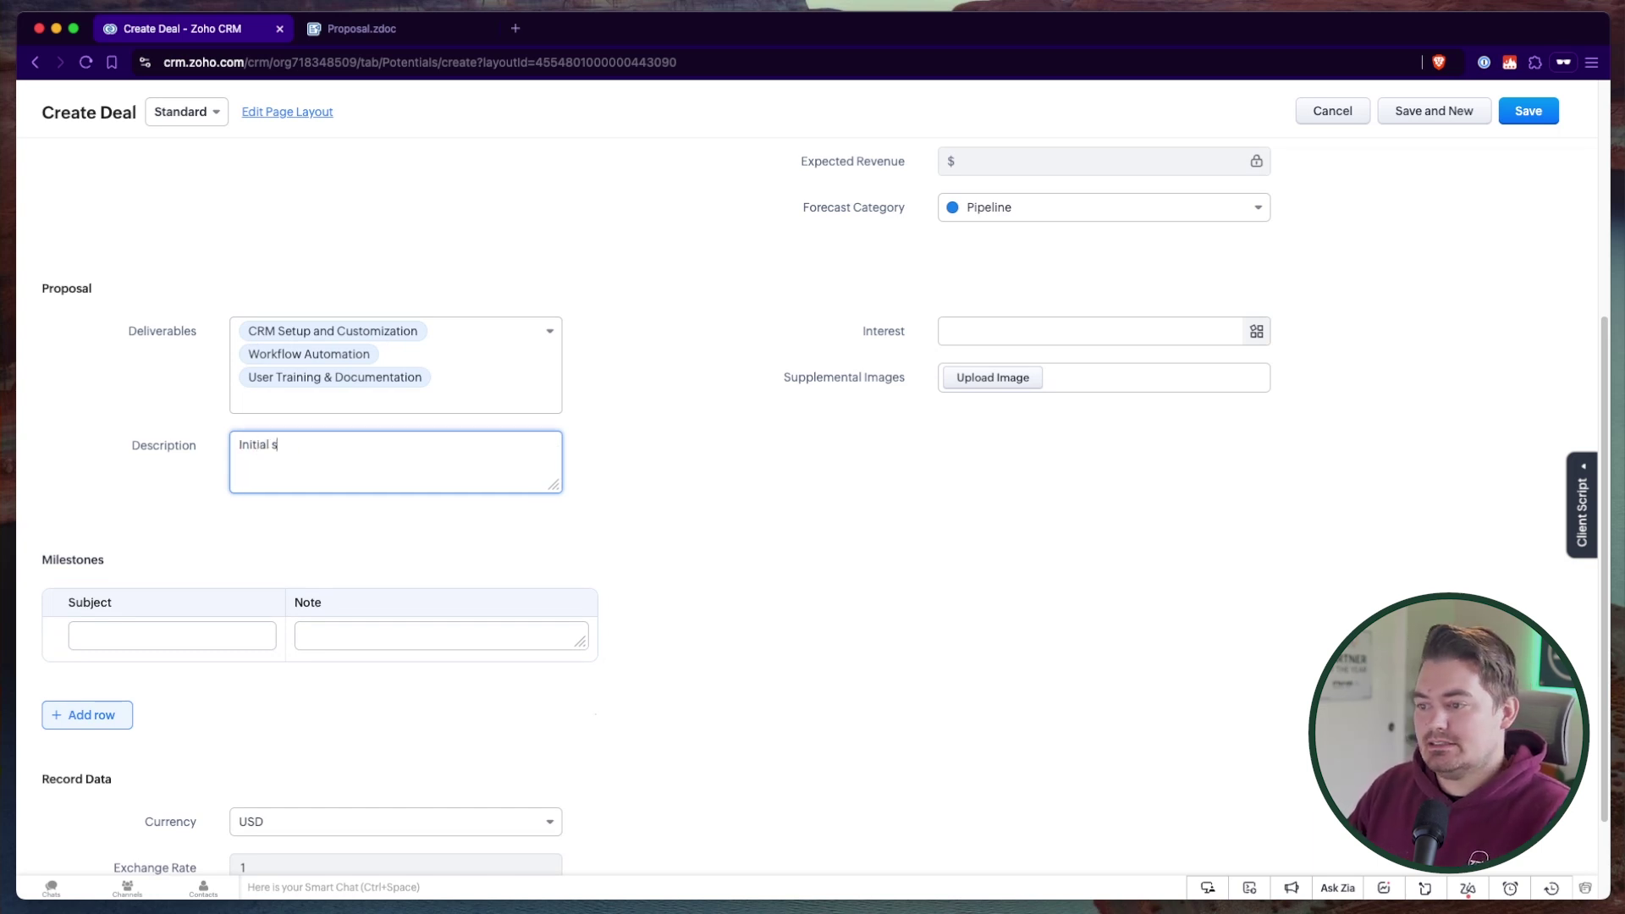
type("etup of the crm")
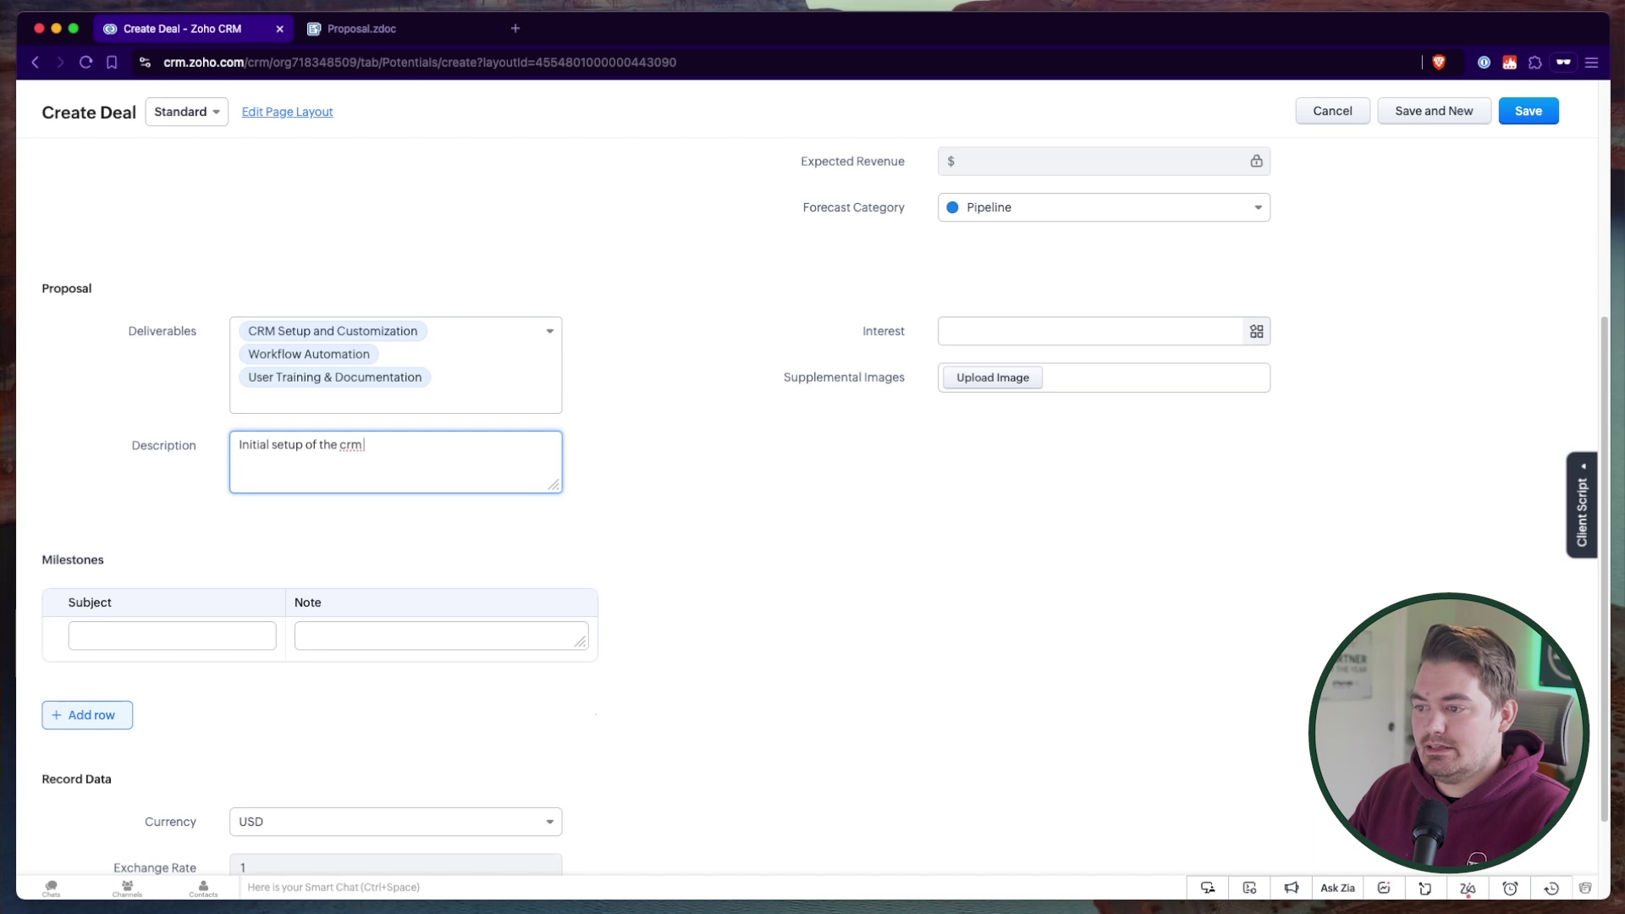
type("CRM.")
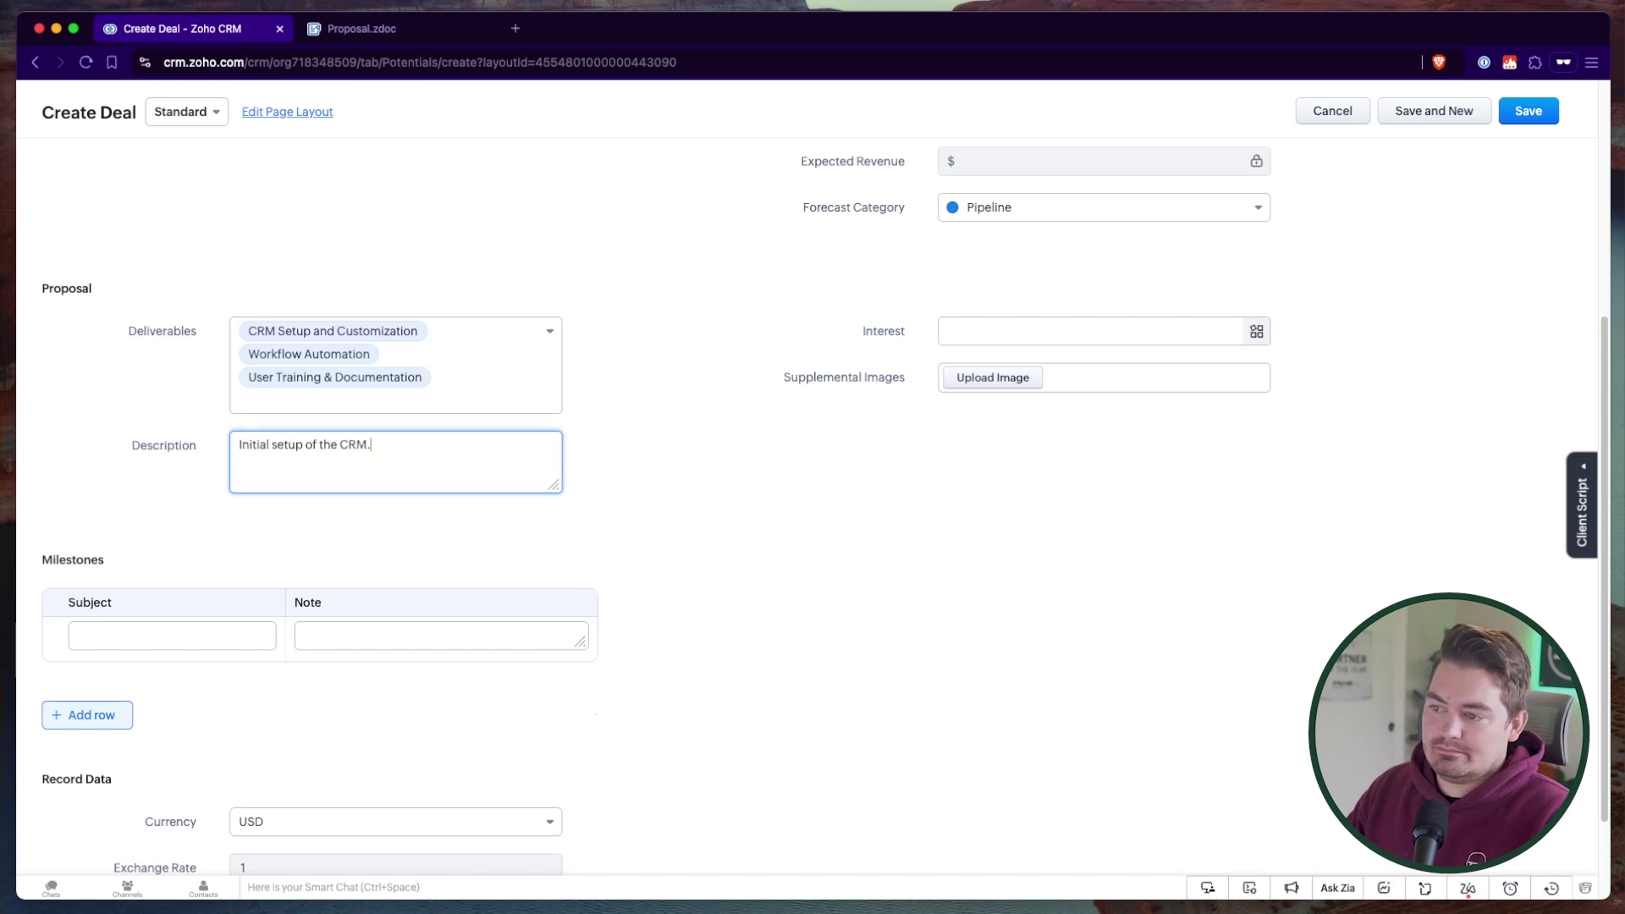
left_click(858, 475)
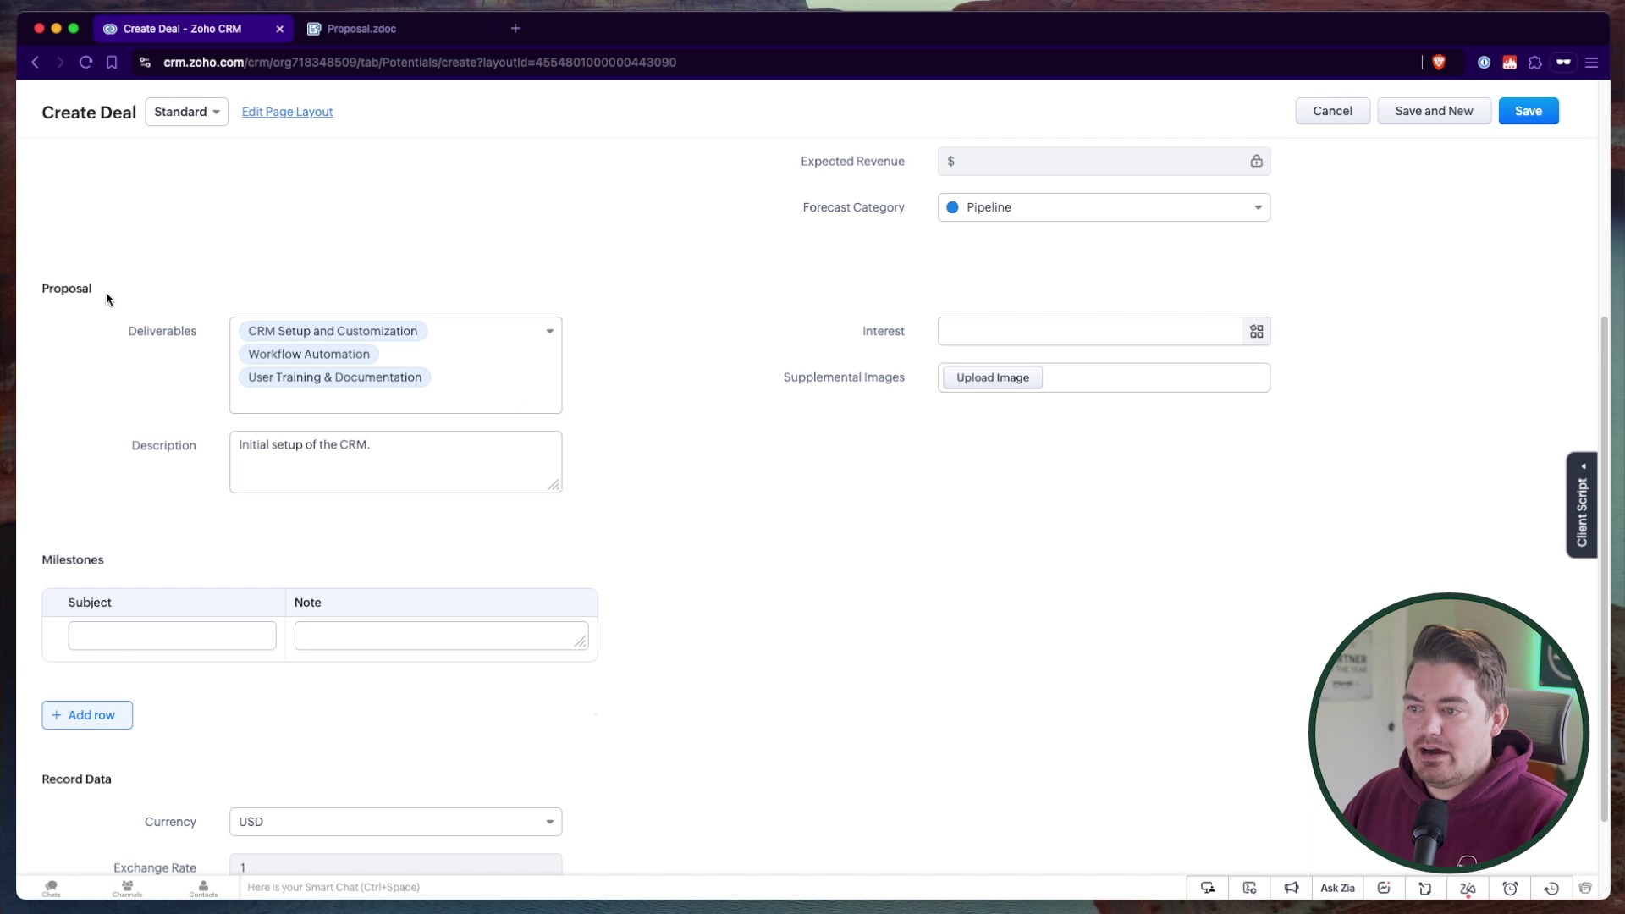
left_click_drag(114, 327, 202, 335)
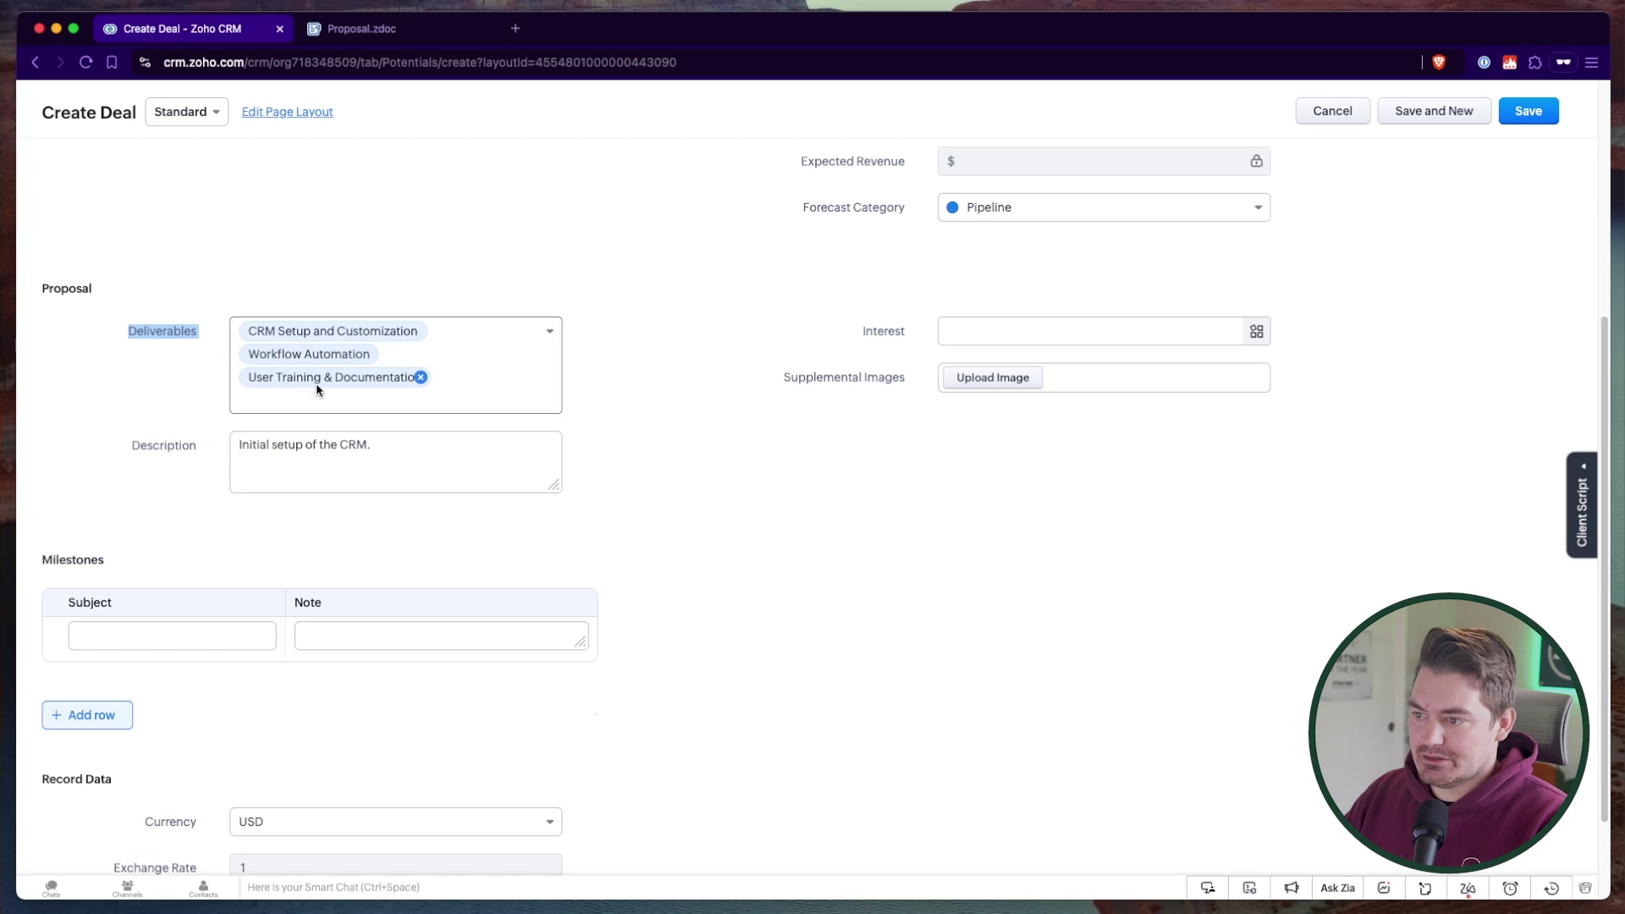
left_click(352, 398)
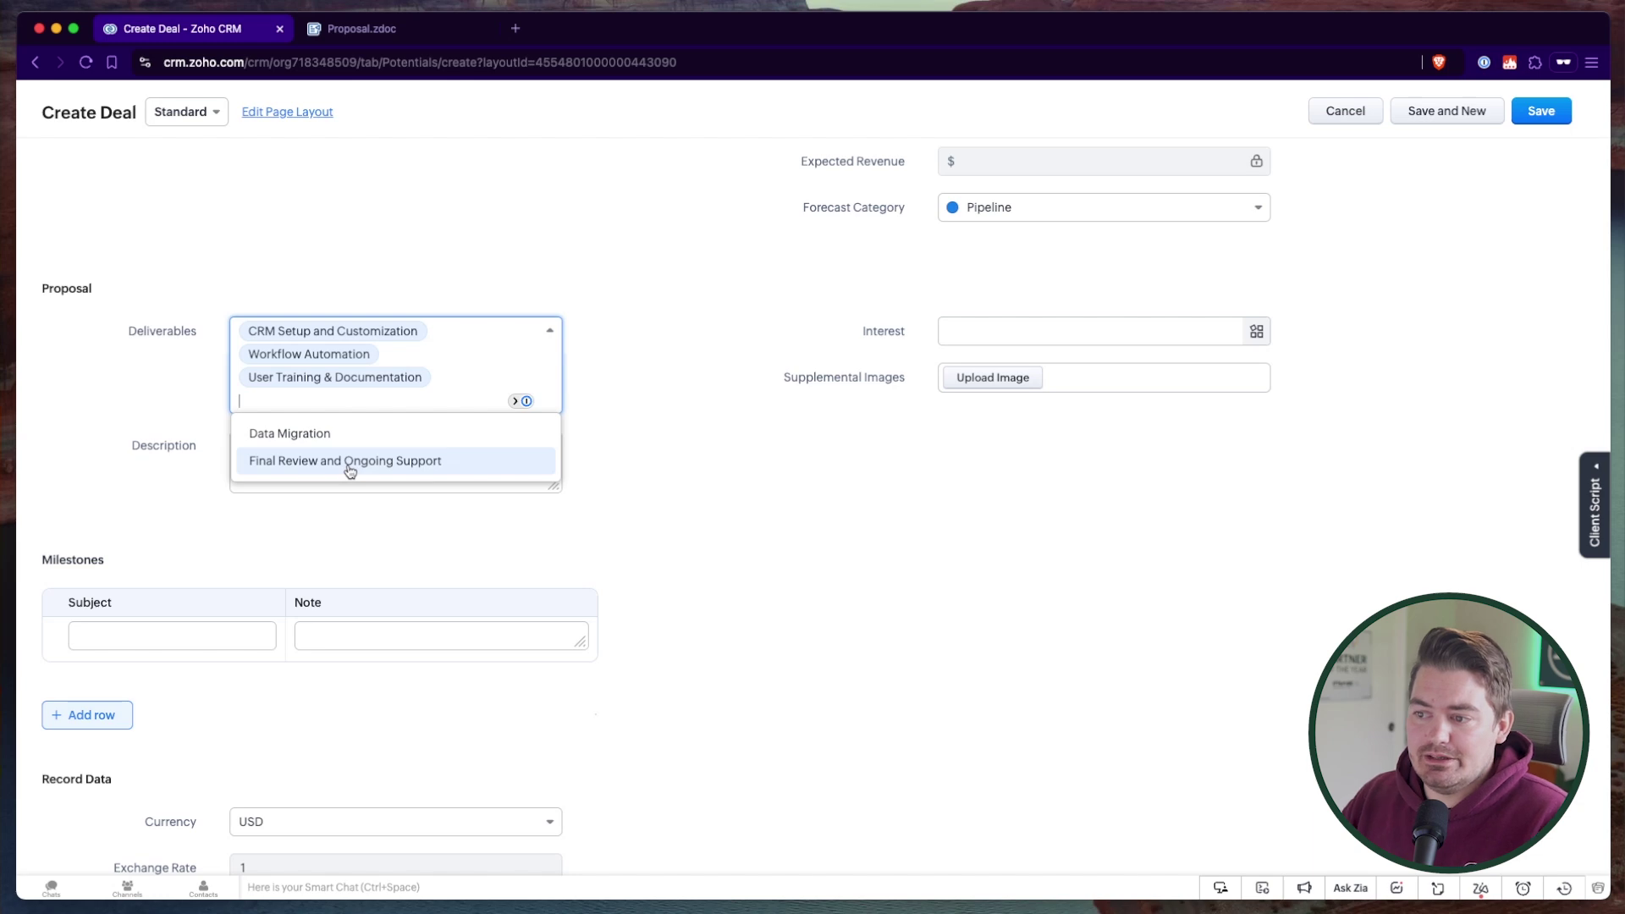
double_click(163, 330)
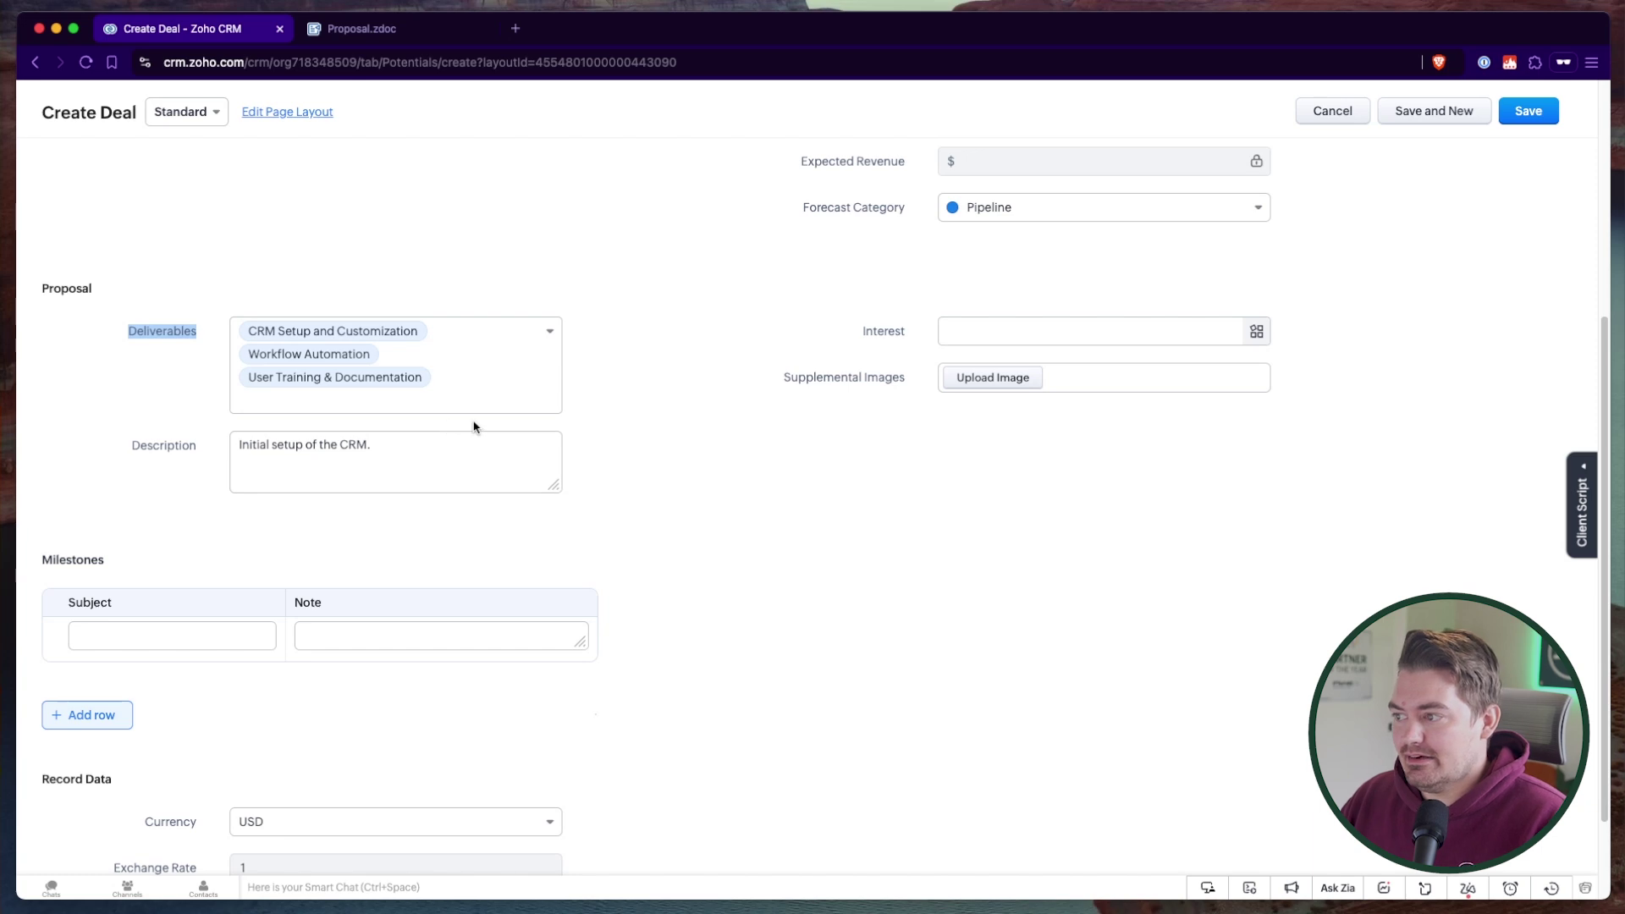
Step: Save the new deal and switch back to the Proposal.zdoc template in Zoho Writer
key("super+s")
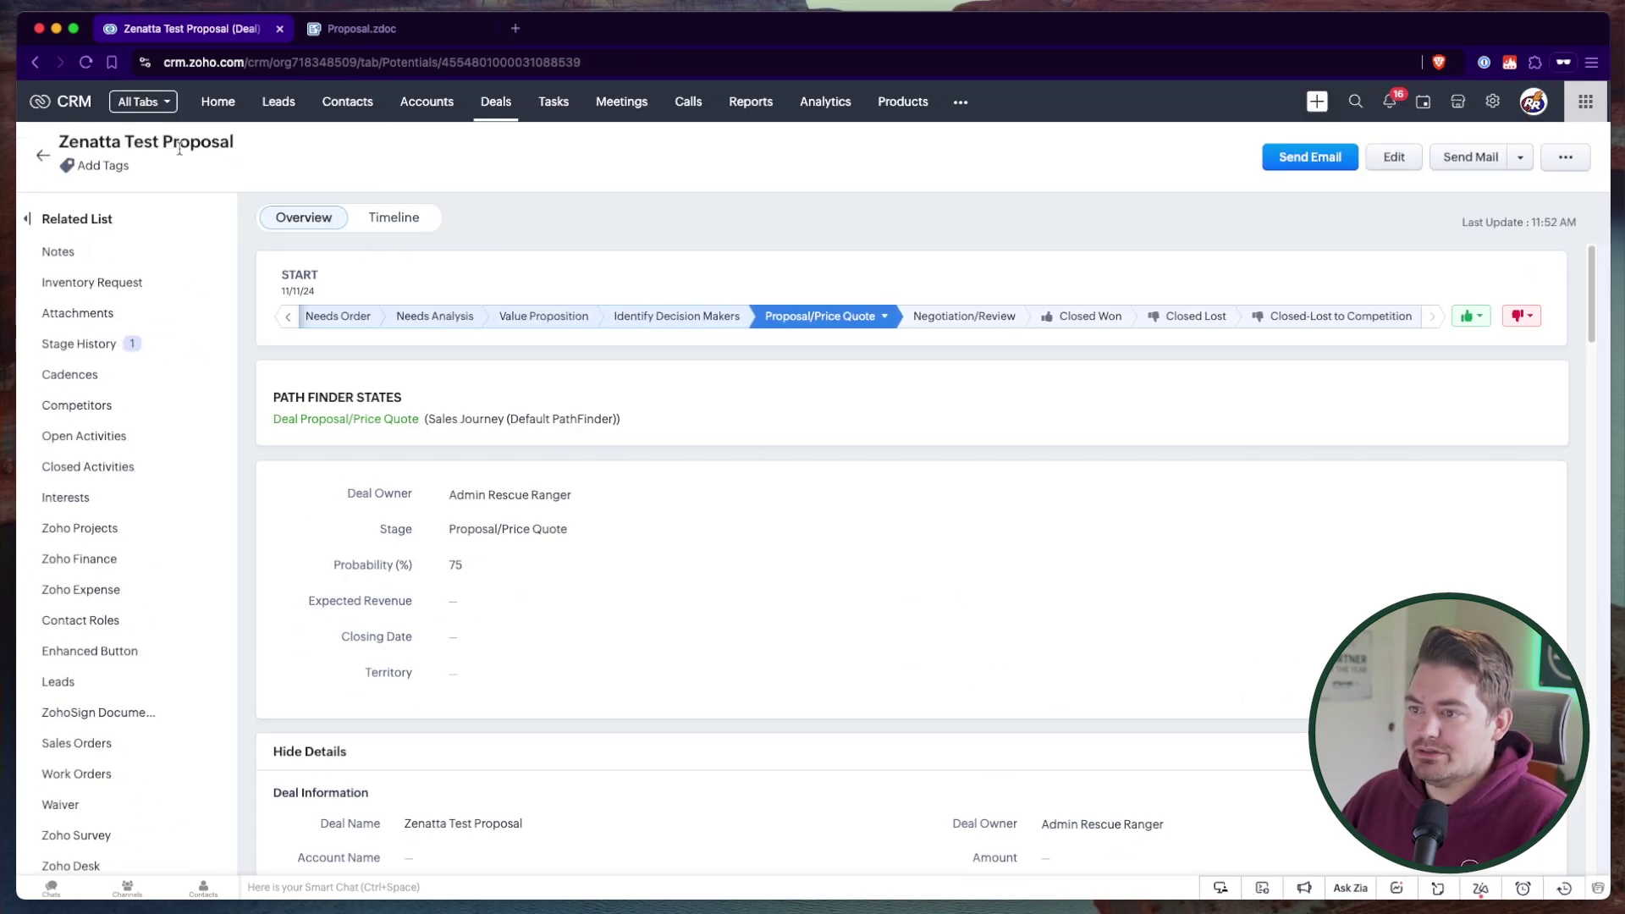
scroll(872, 608, "down", 7)
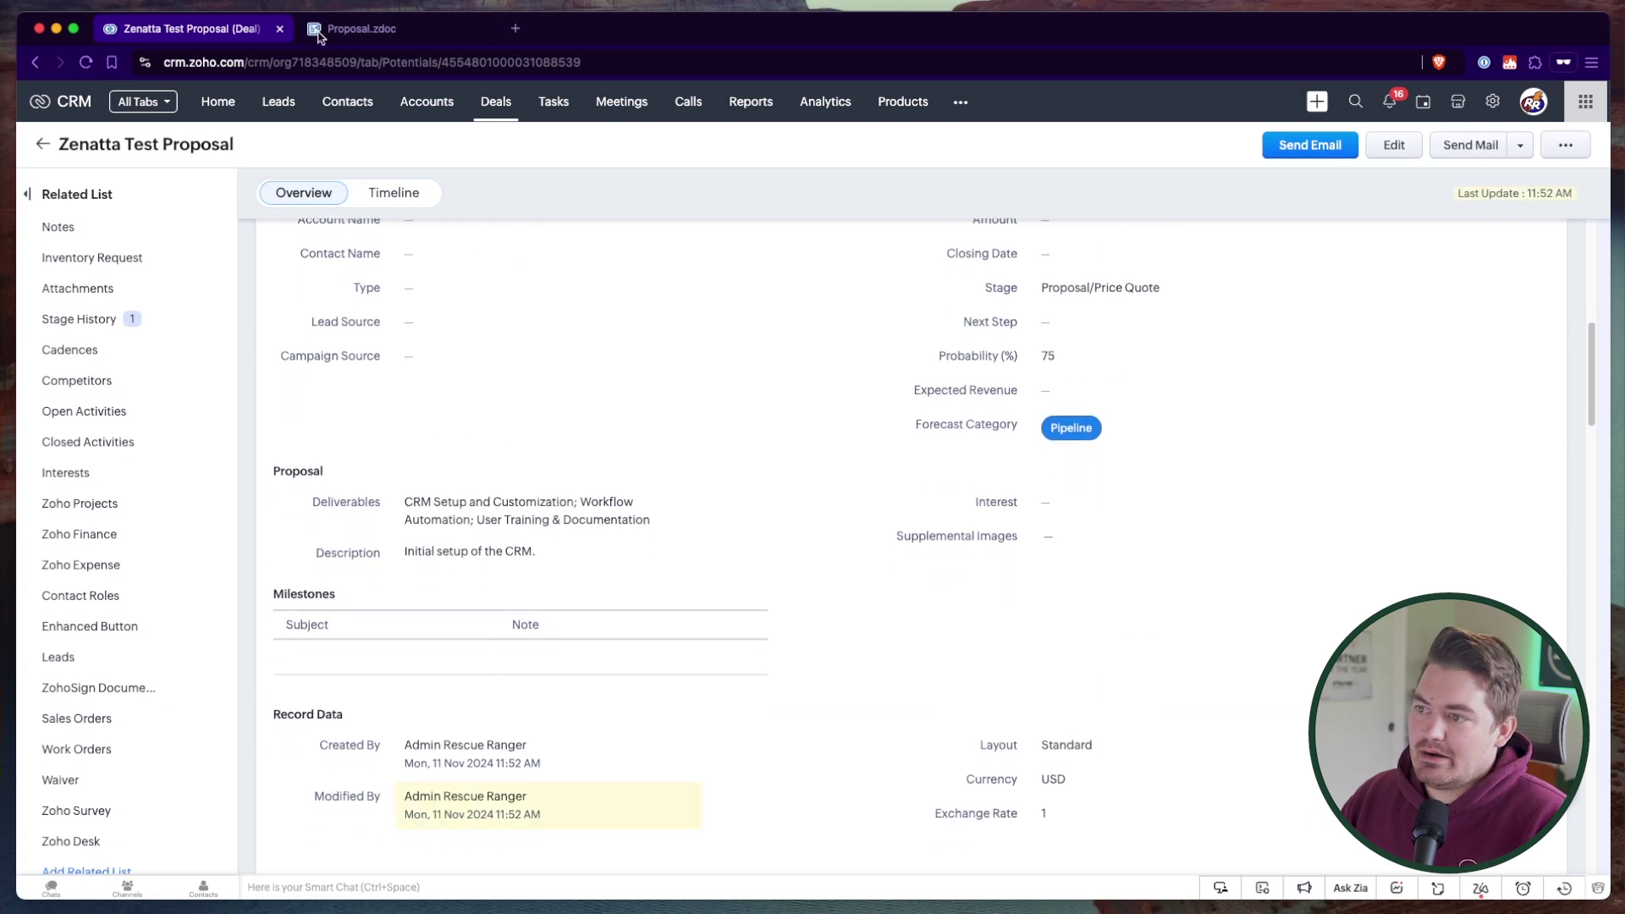
left_click(385, 28)
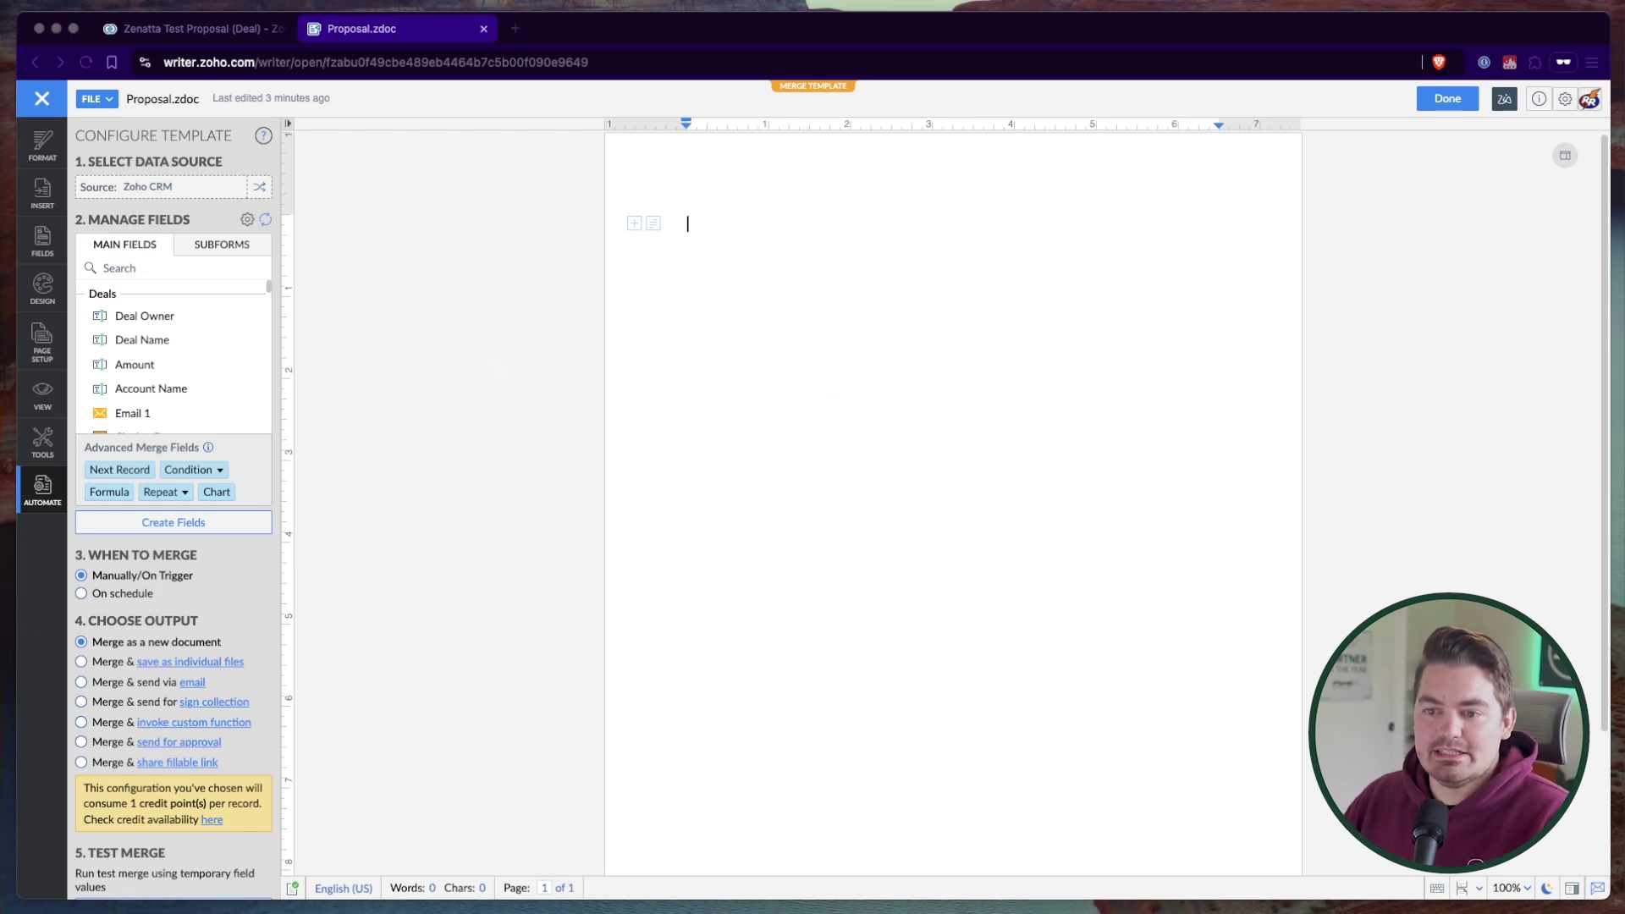
Step: Paste the copied Zenatta Consulting proposal text into the blank template
left_click(809, 234)
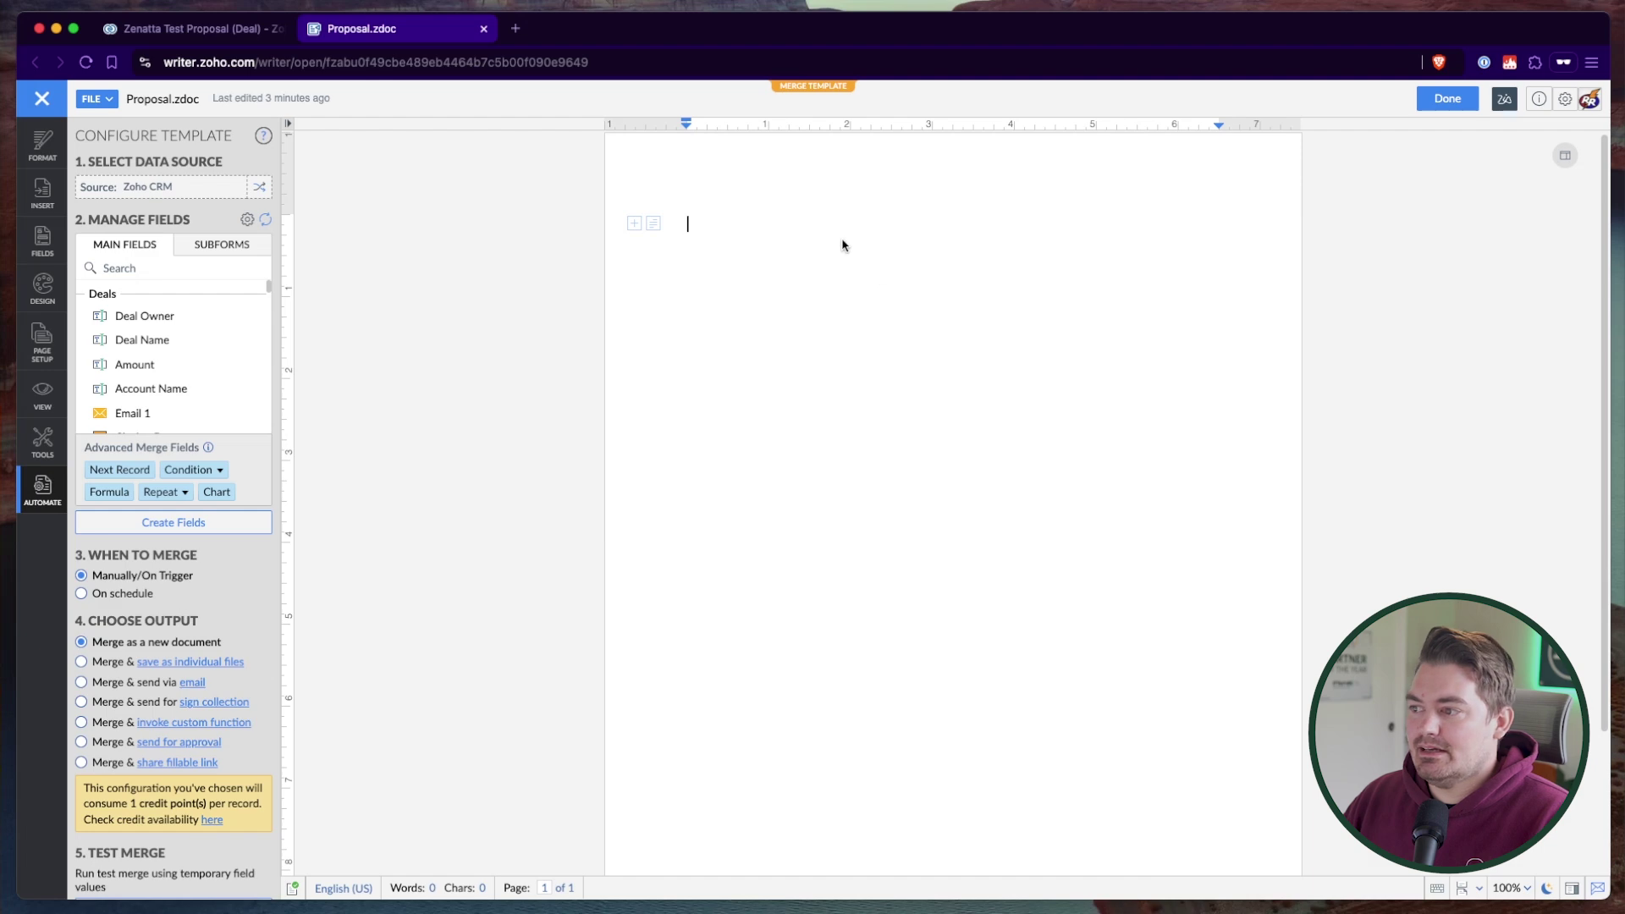
key("super+v")
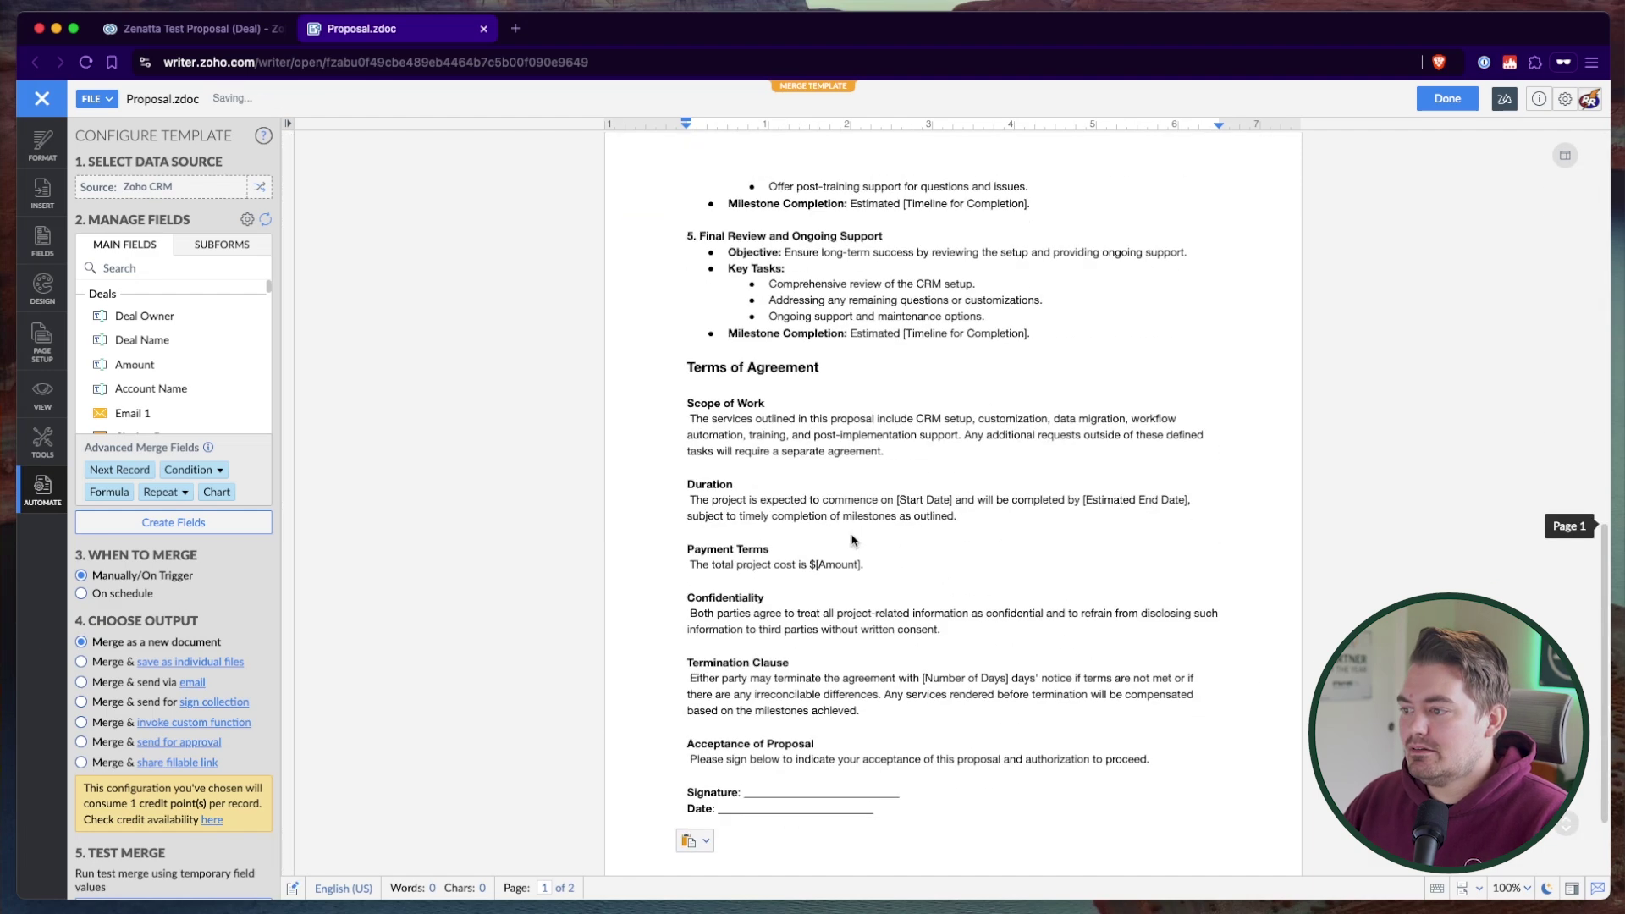
scroll(944, 550, "up", 20)
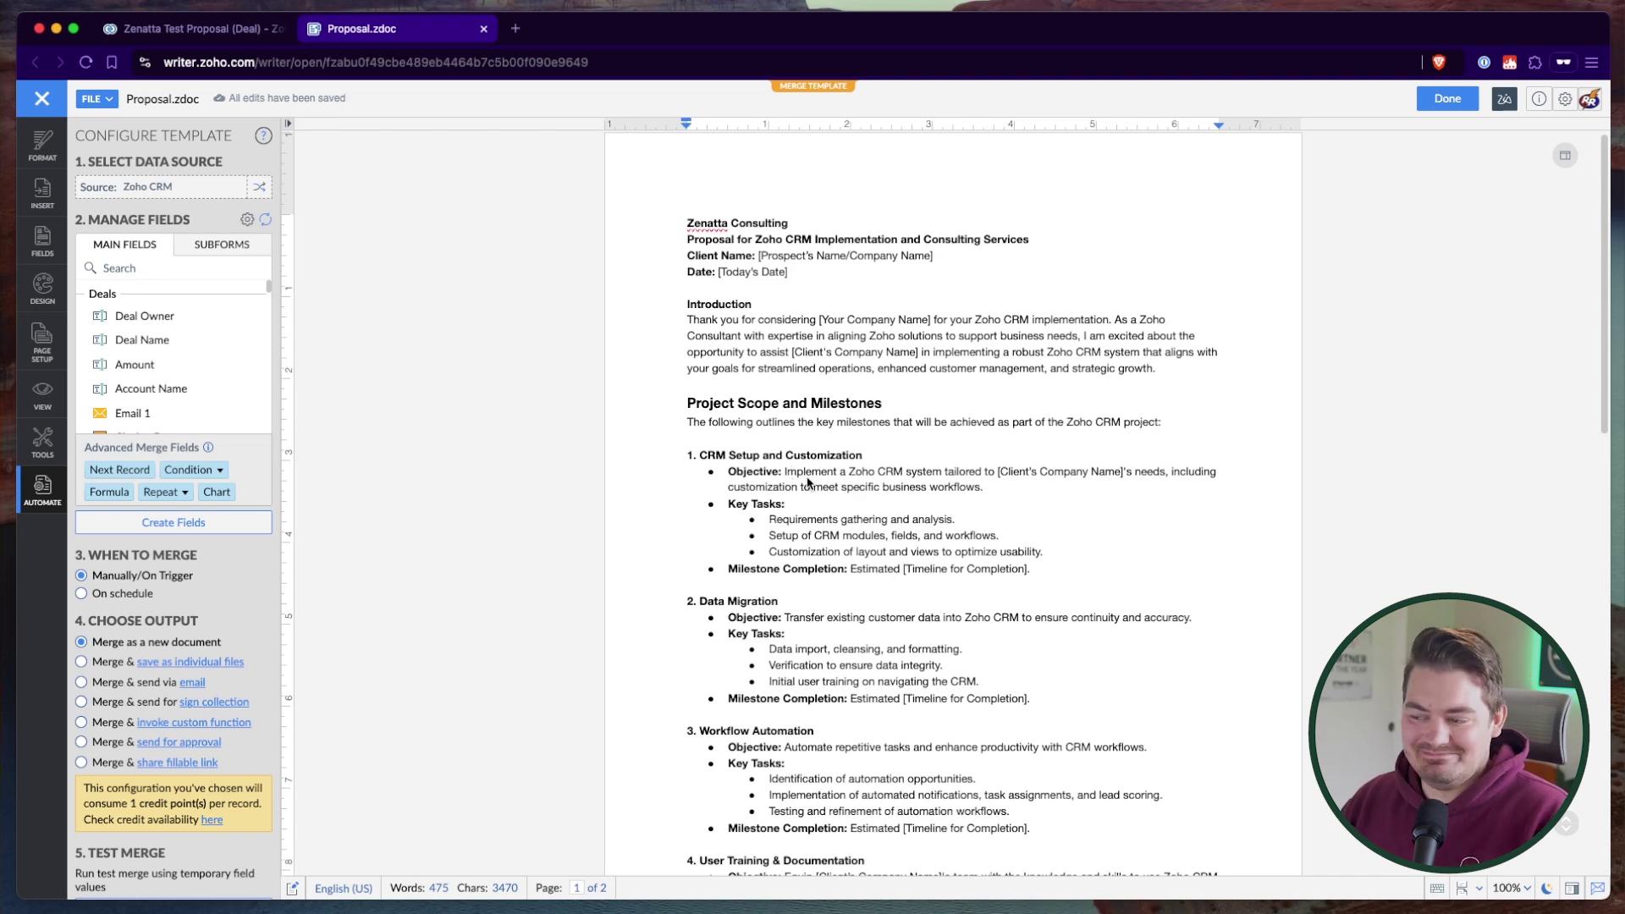
Step: Review the pasted proposal's milestone sections, starting with CRM Setup and Customization, through to the Terms of Agreement
left_click(718, 454)
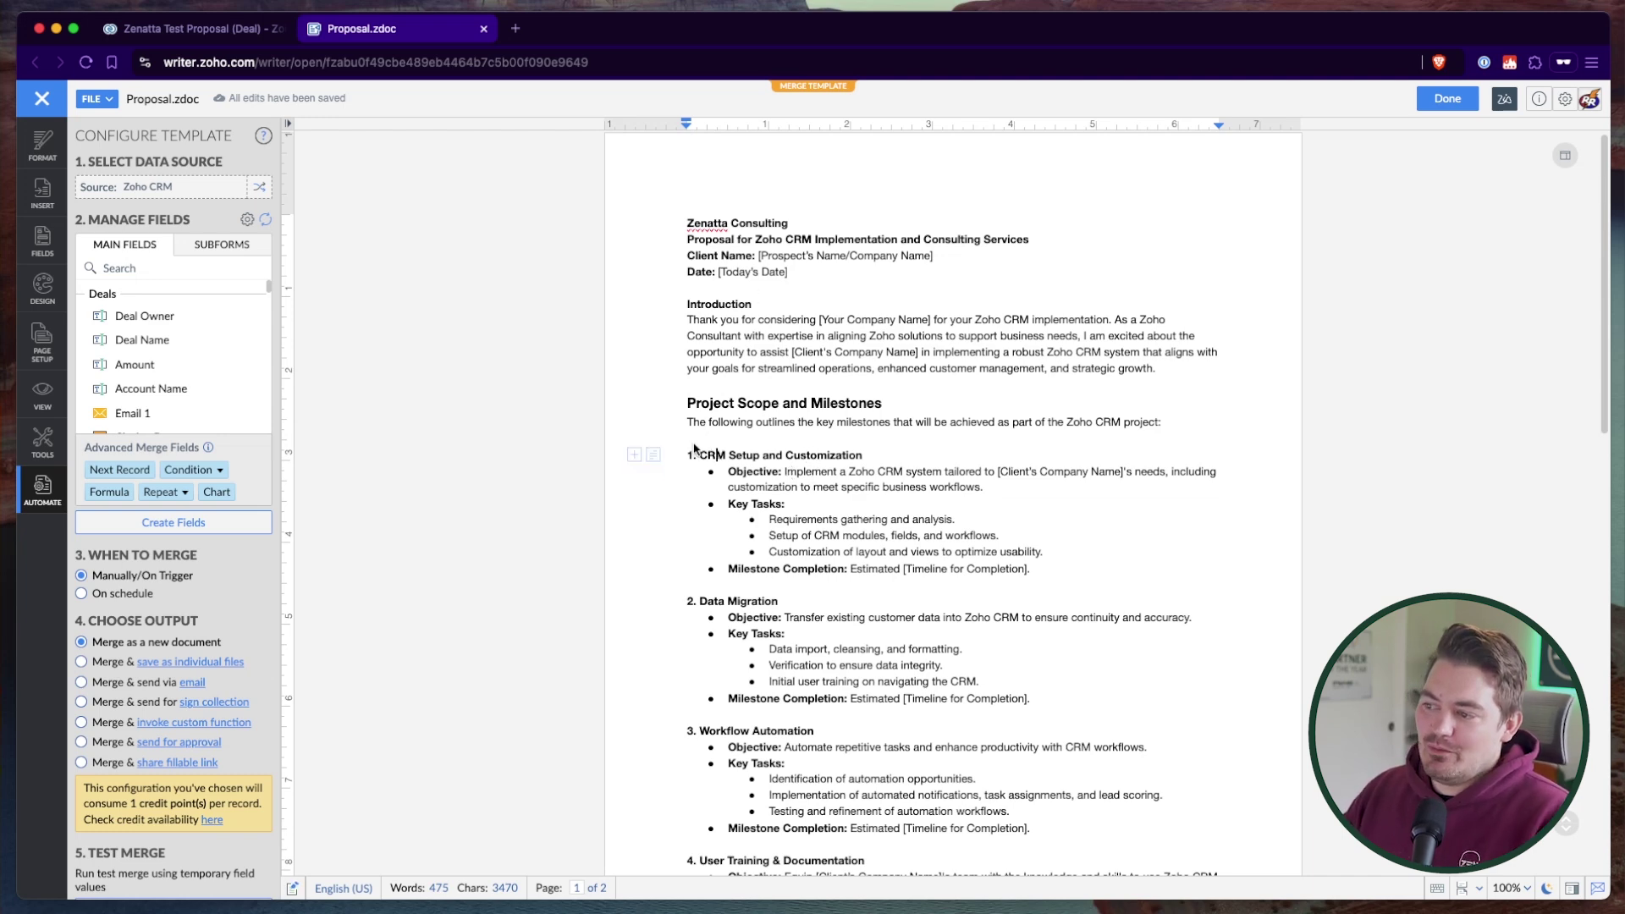
left_click_drag(694, 448, 1065, 584)
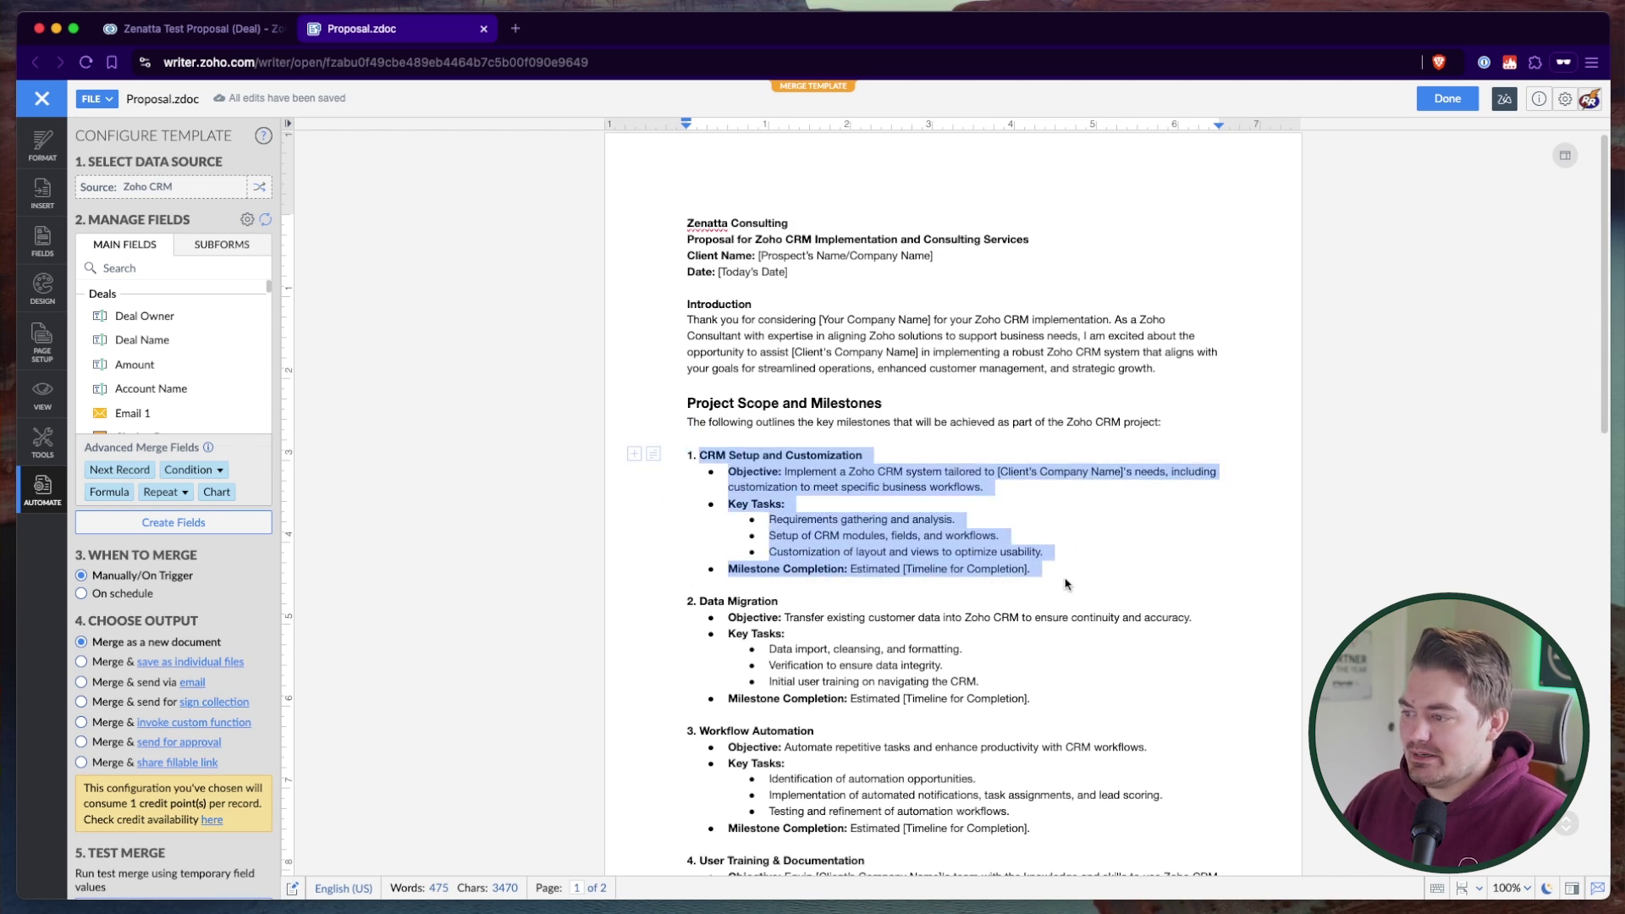
scroll(1062, 643, "down", 2)
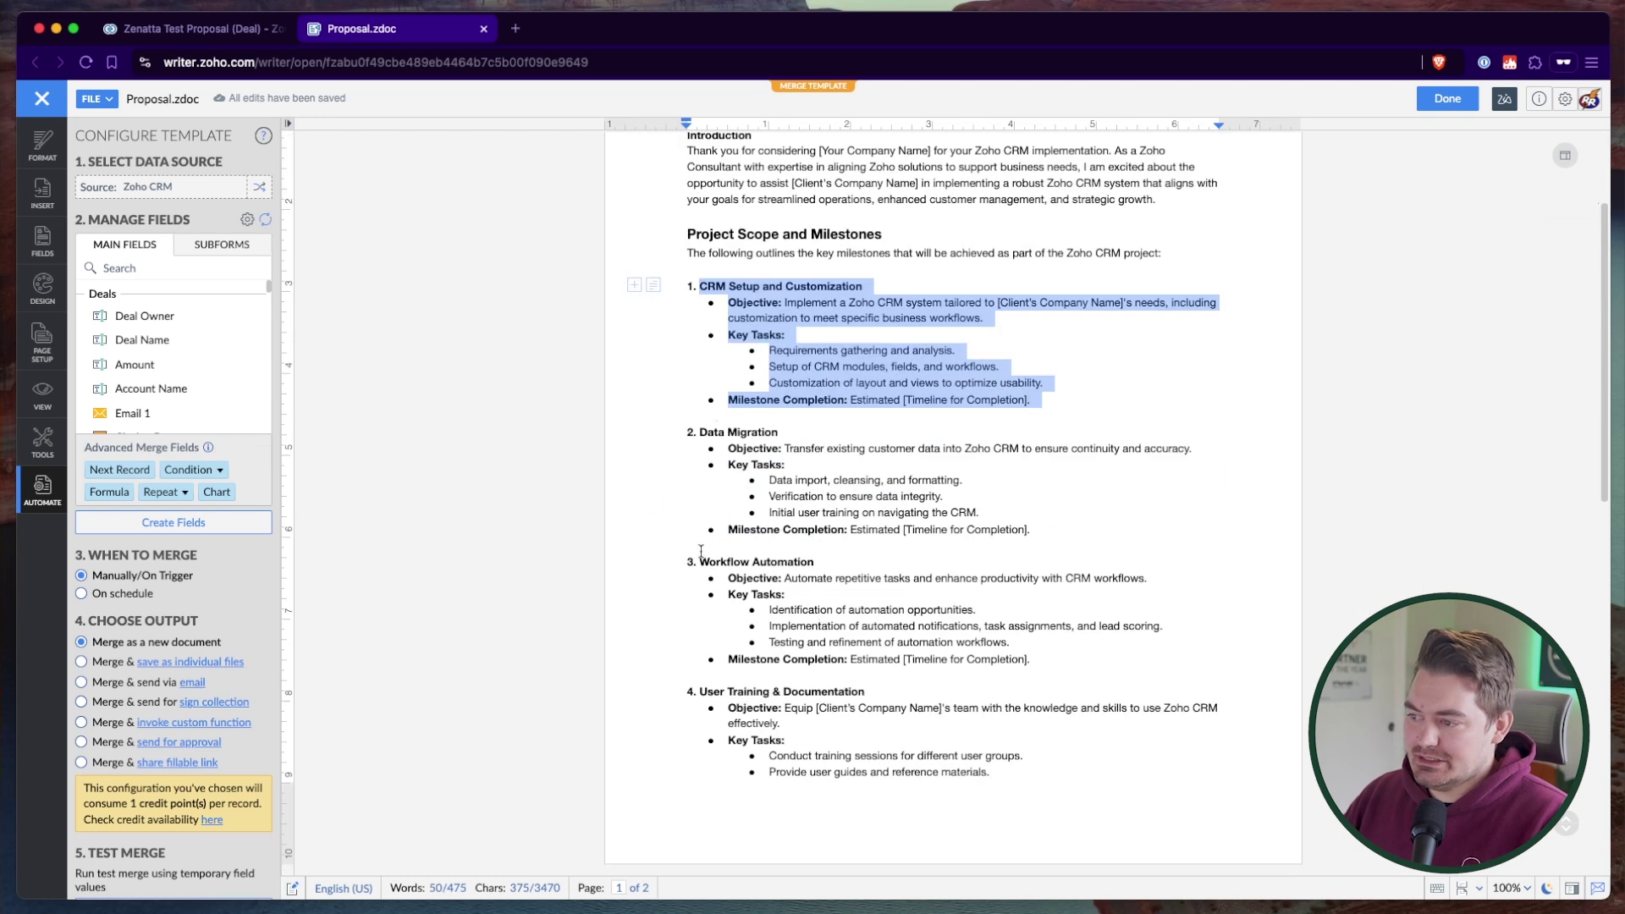
scroll(809, 725, "down", 3)
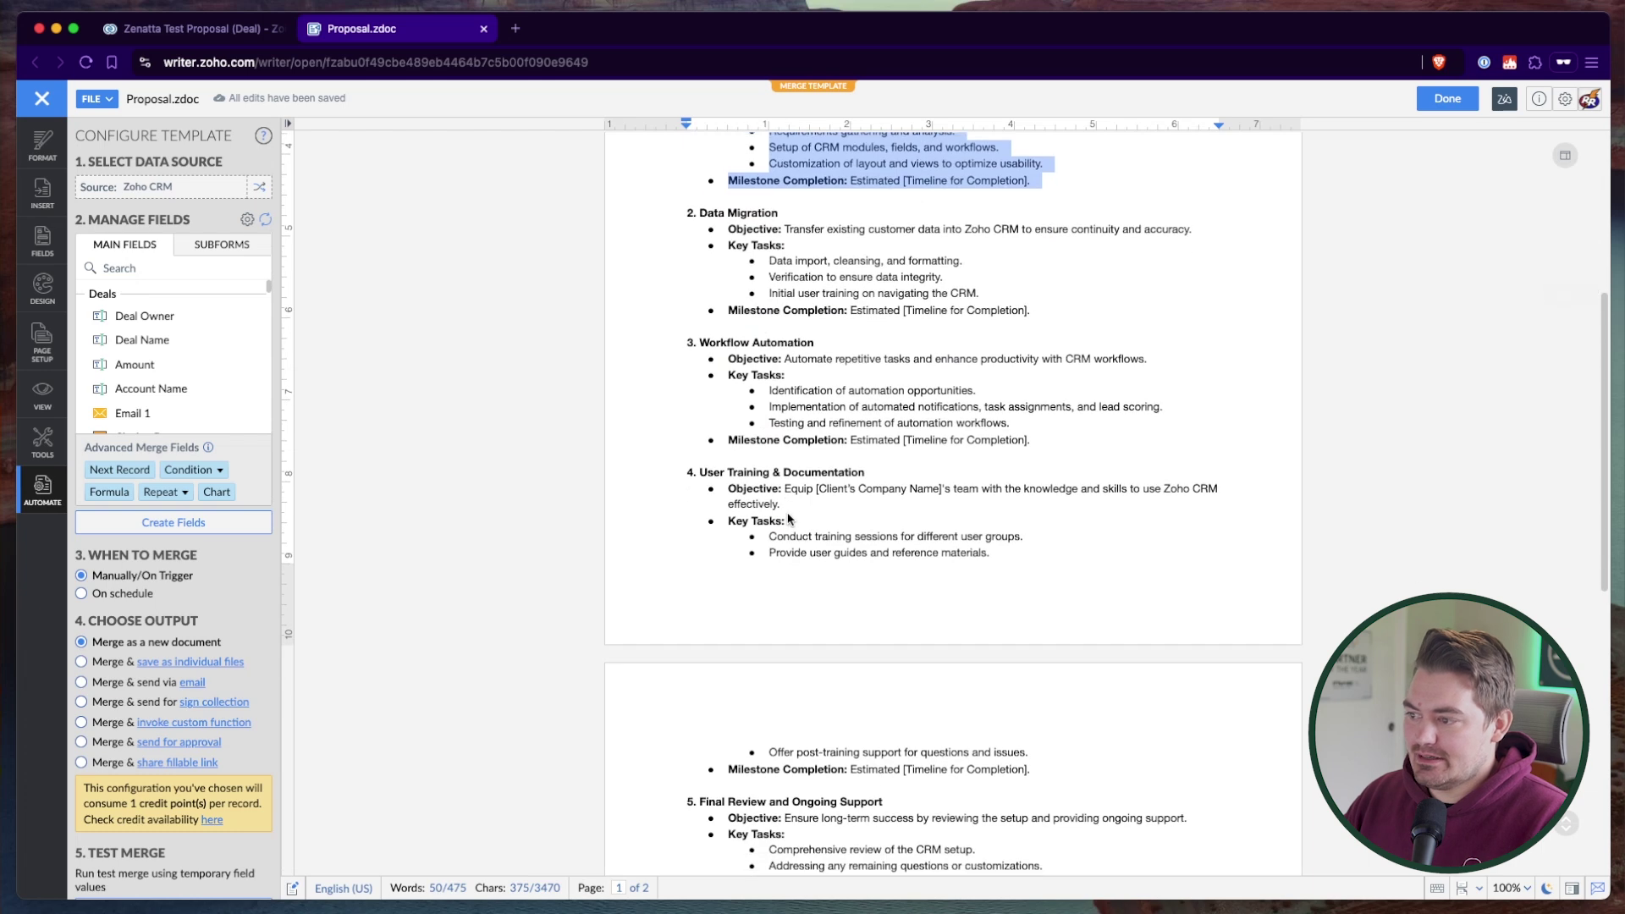
scroll(825, 541, "down", 3)
scroll(711, 385, "down", 3)
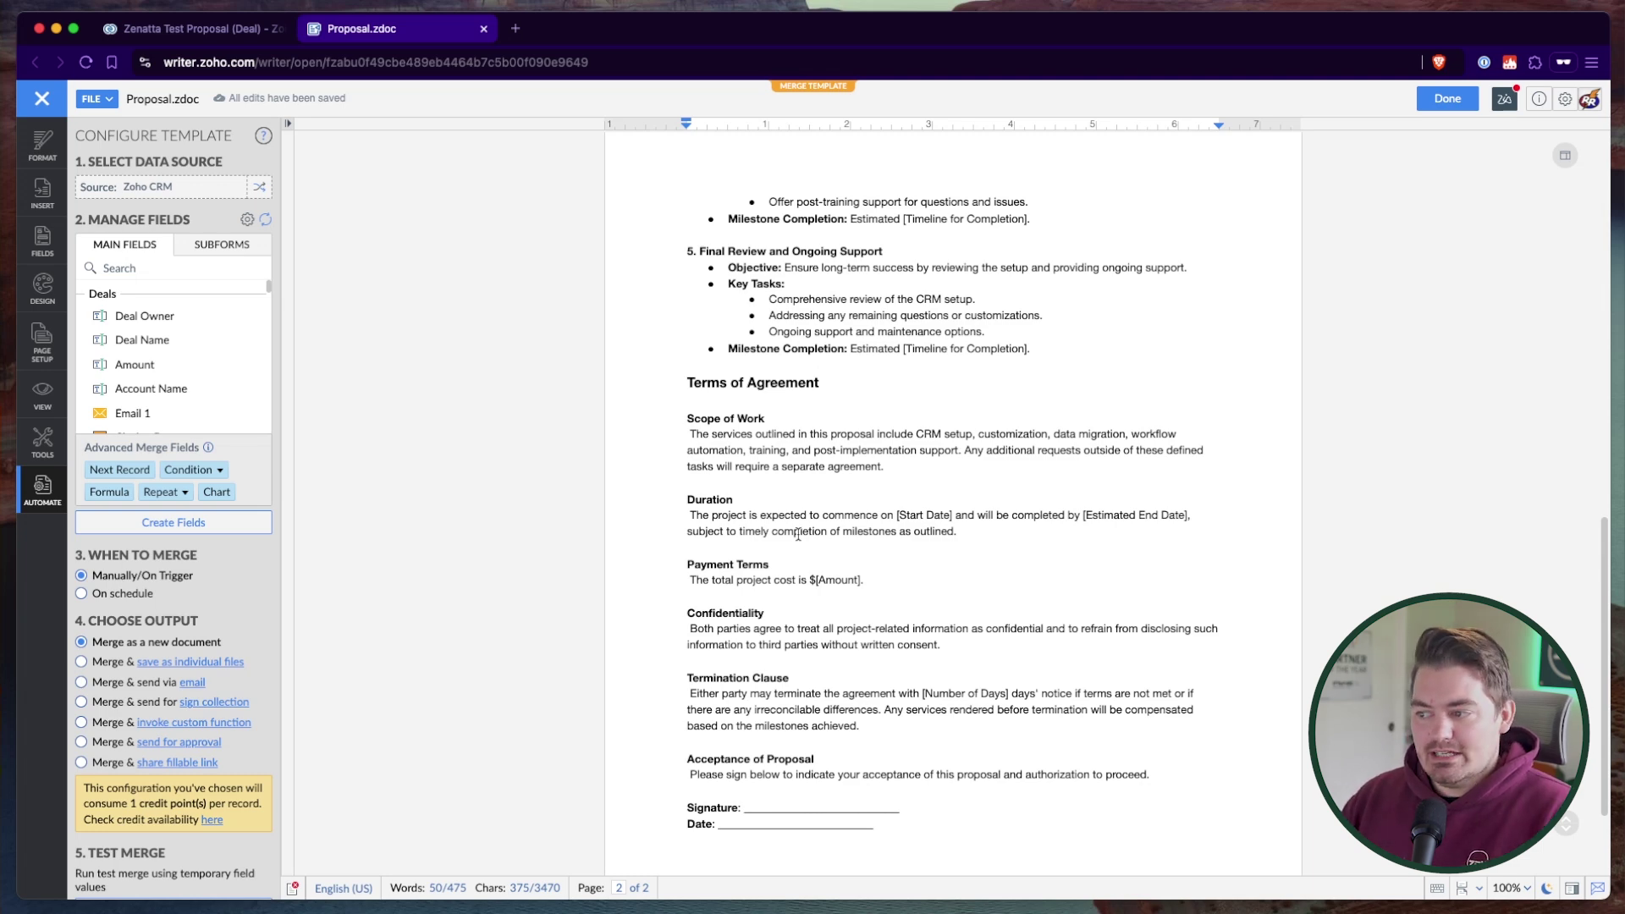
scroll(870, 612, "up", 20)
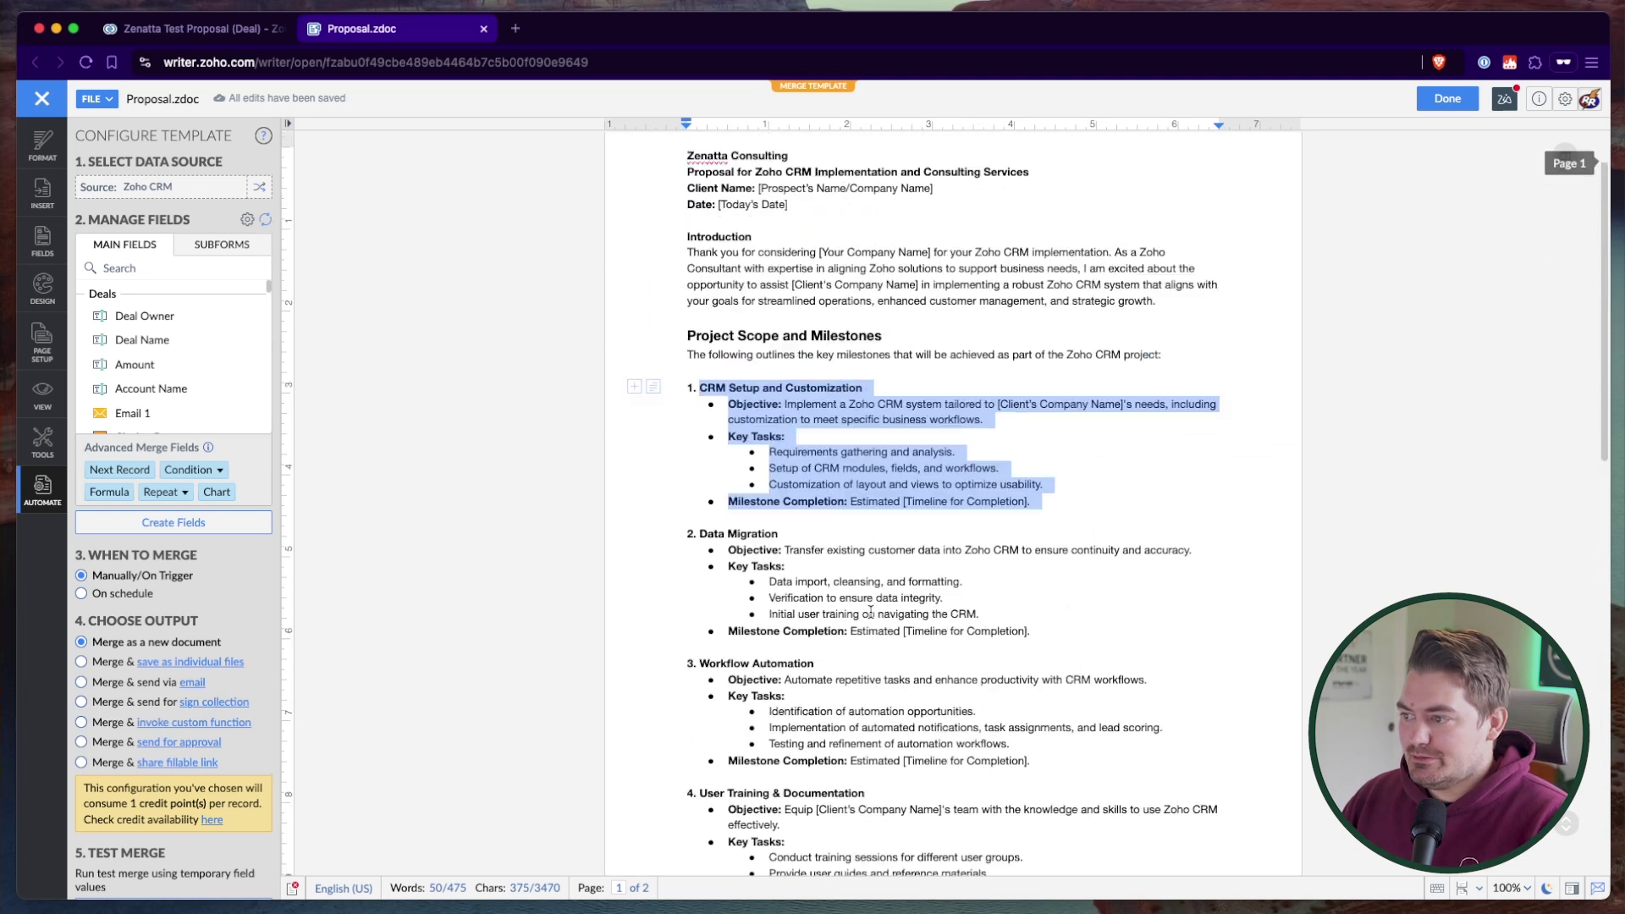
Step: Remove the numbering in front of the CRM Setup and Customization and Data Migration headings
key("Up")
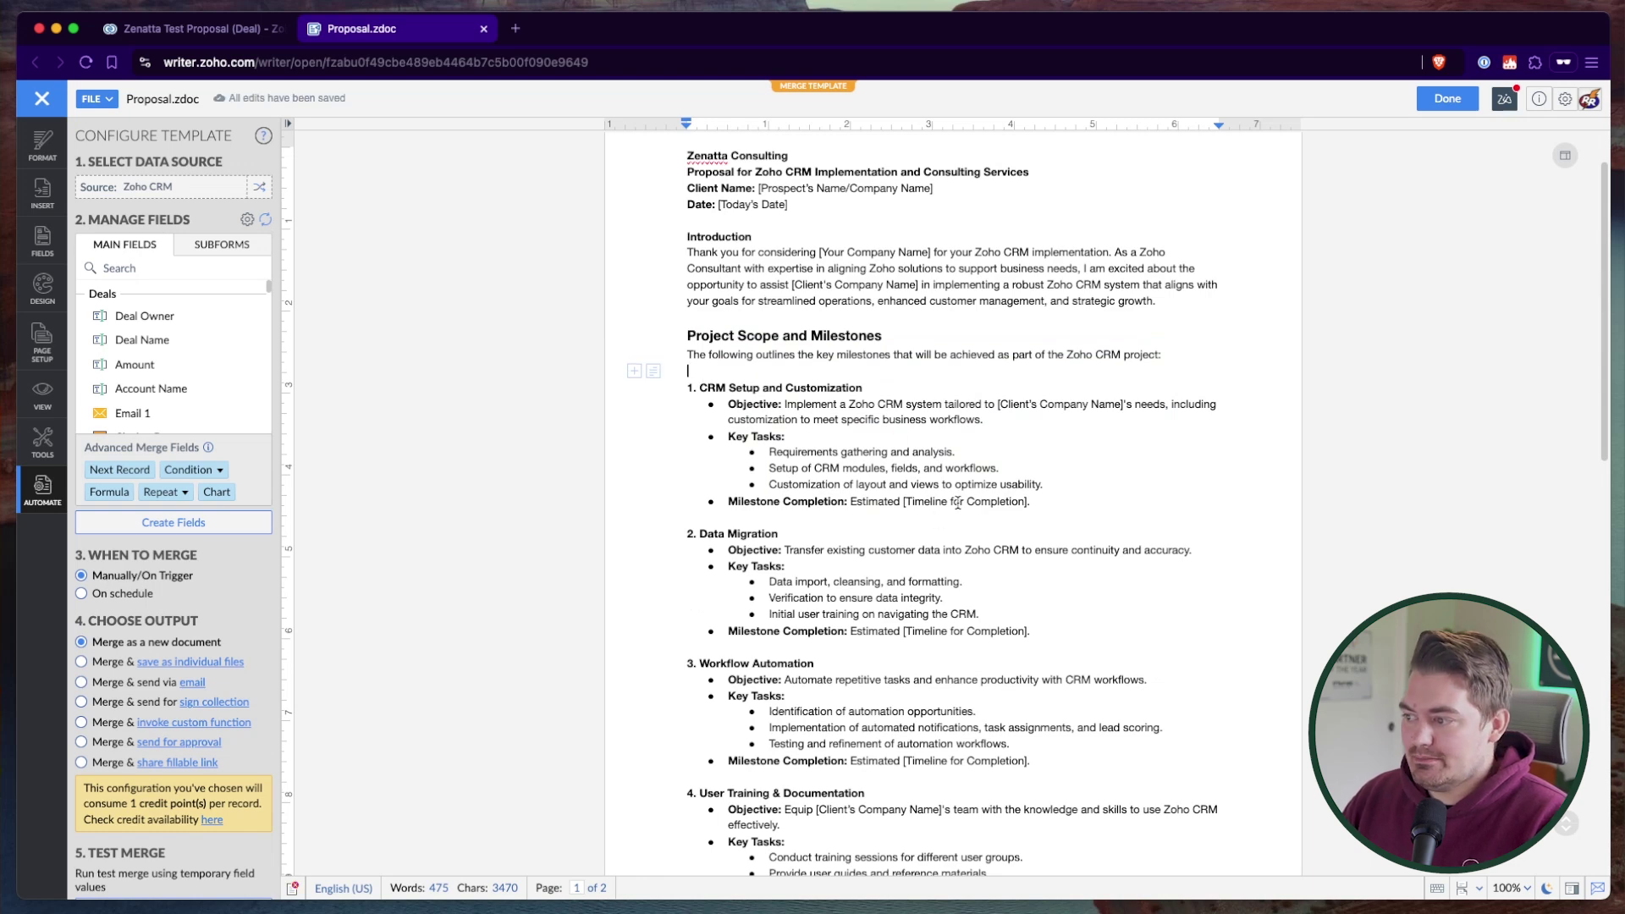
key("Down")
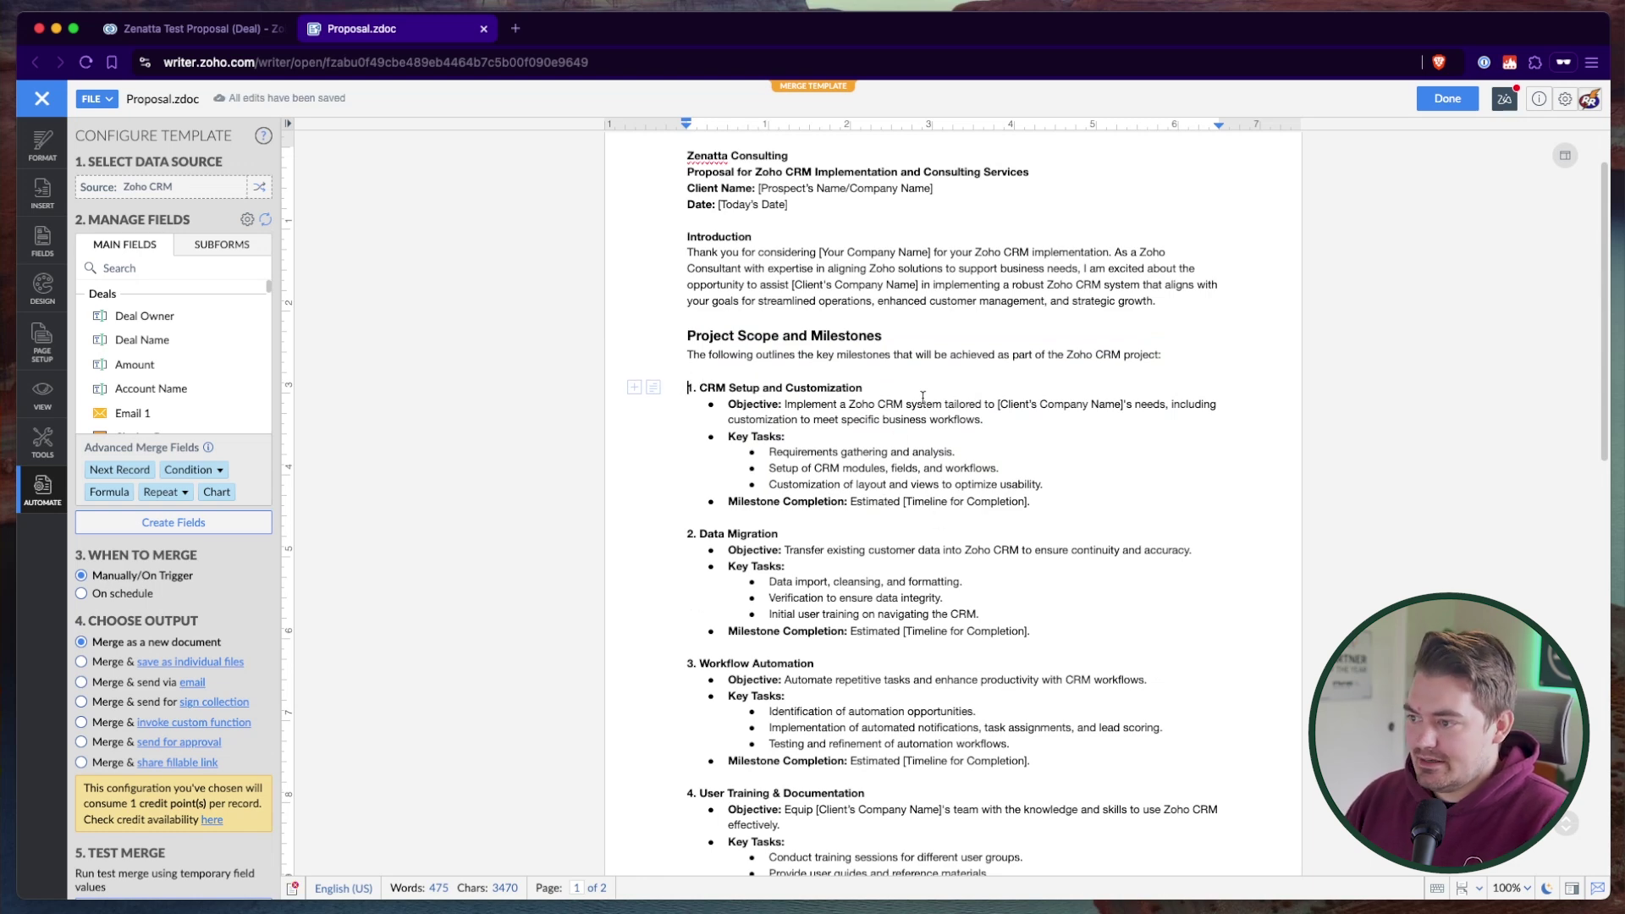
left_click_drag(699, 387, 675, 385)
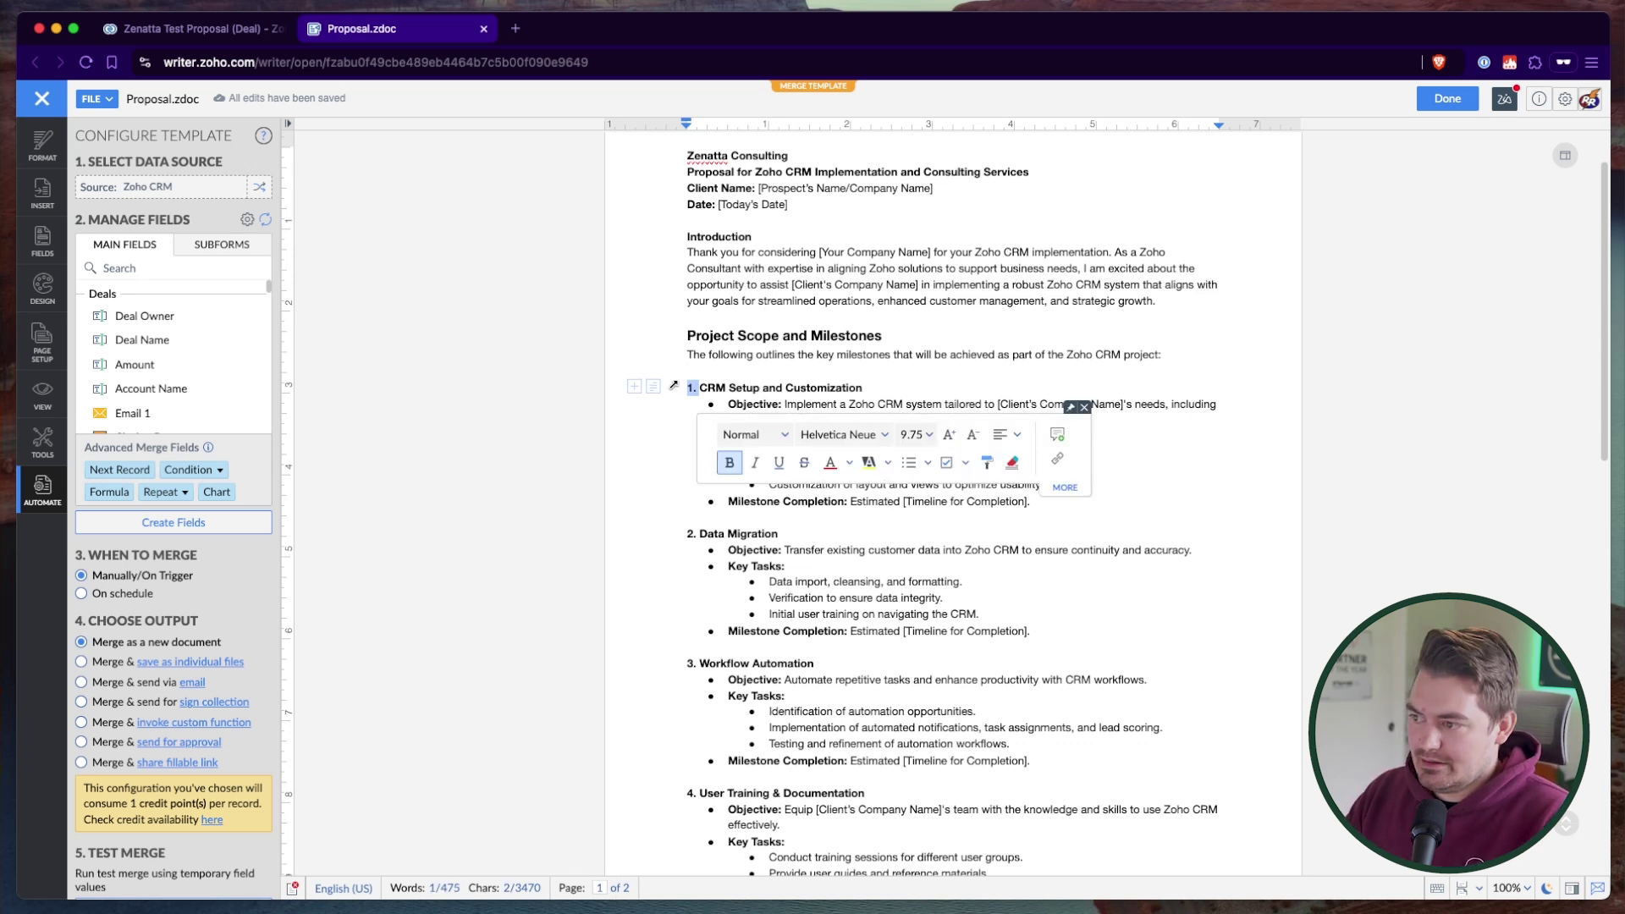
key("BackSpace")
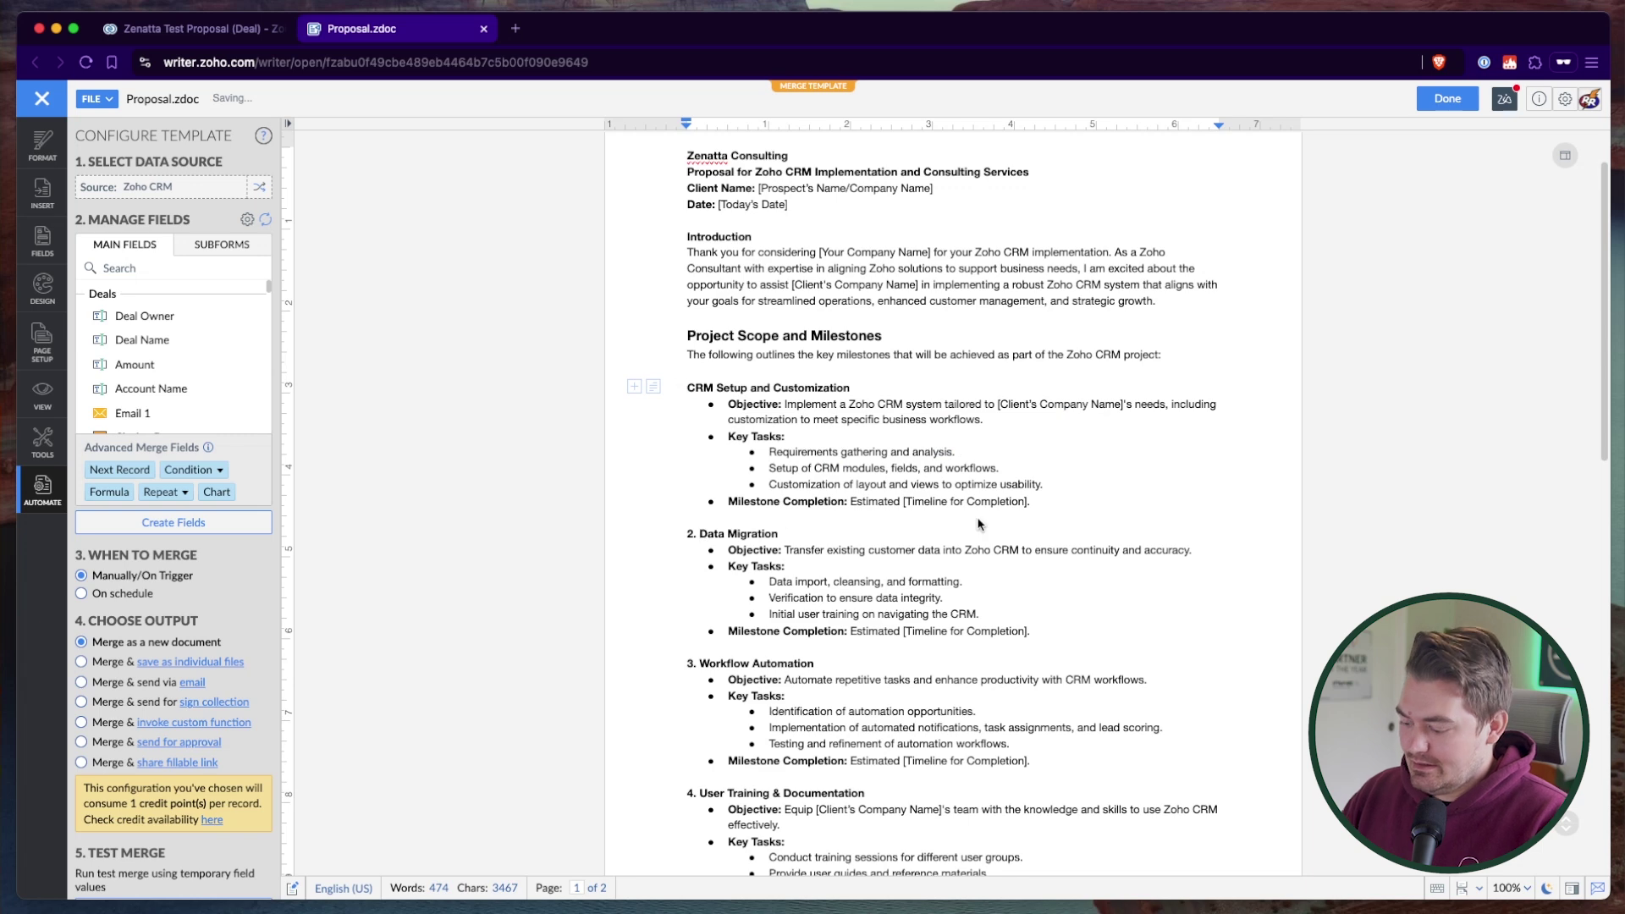
left_click(699, 534)
key("BackSpace")
key("BackSpace")
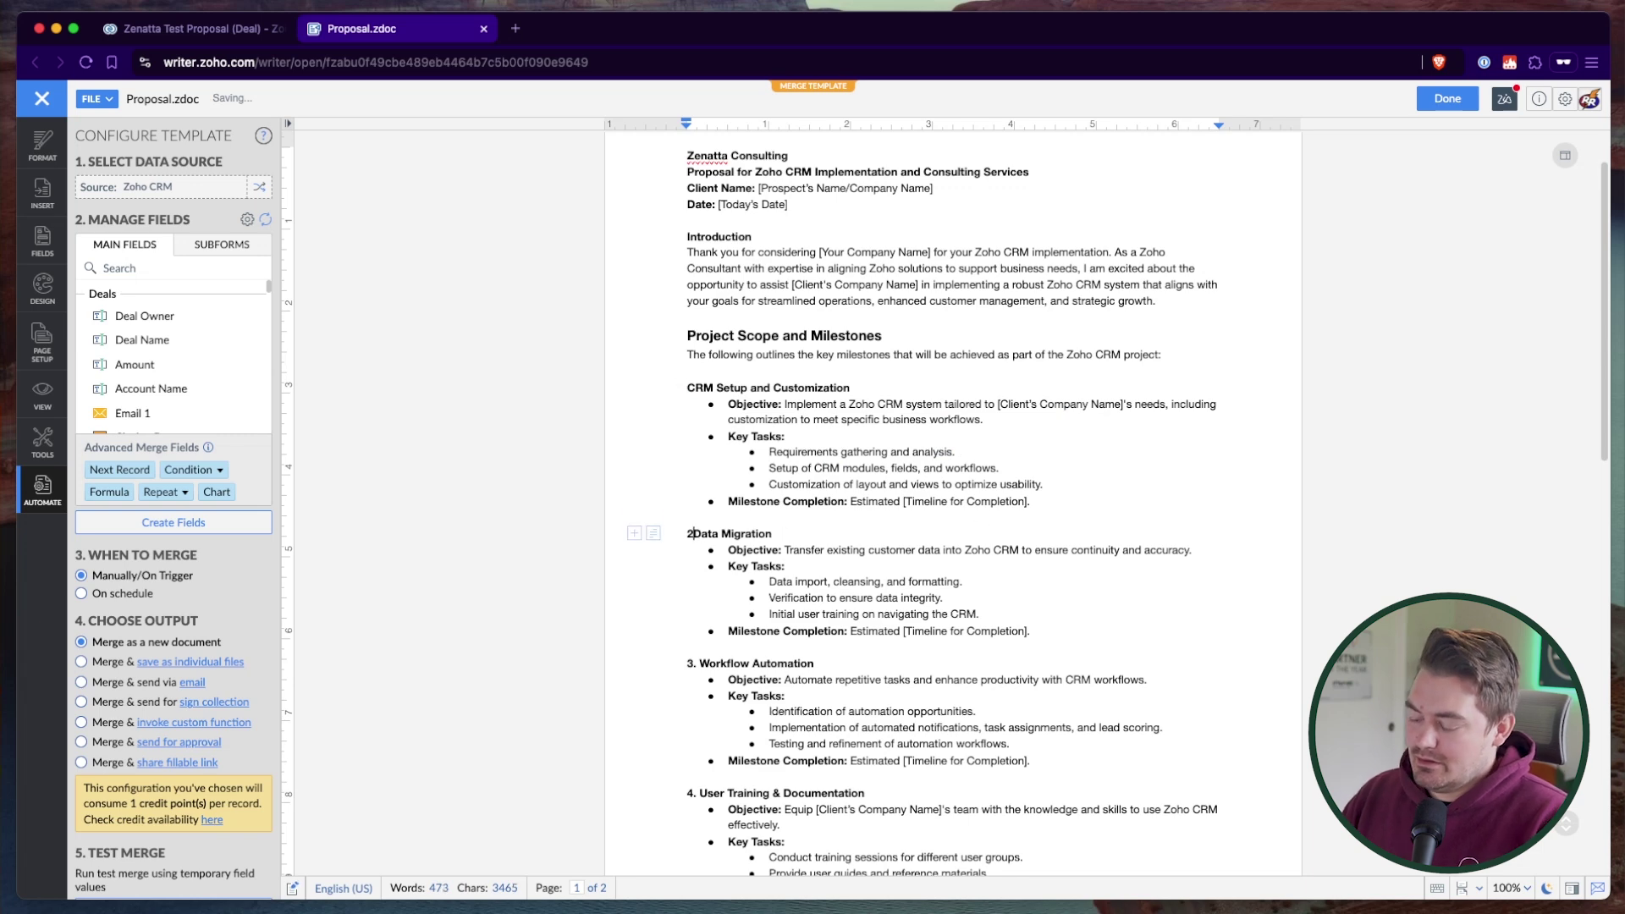
key("BackSpace")
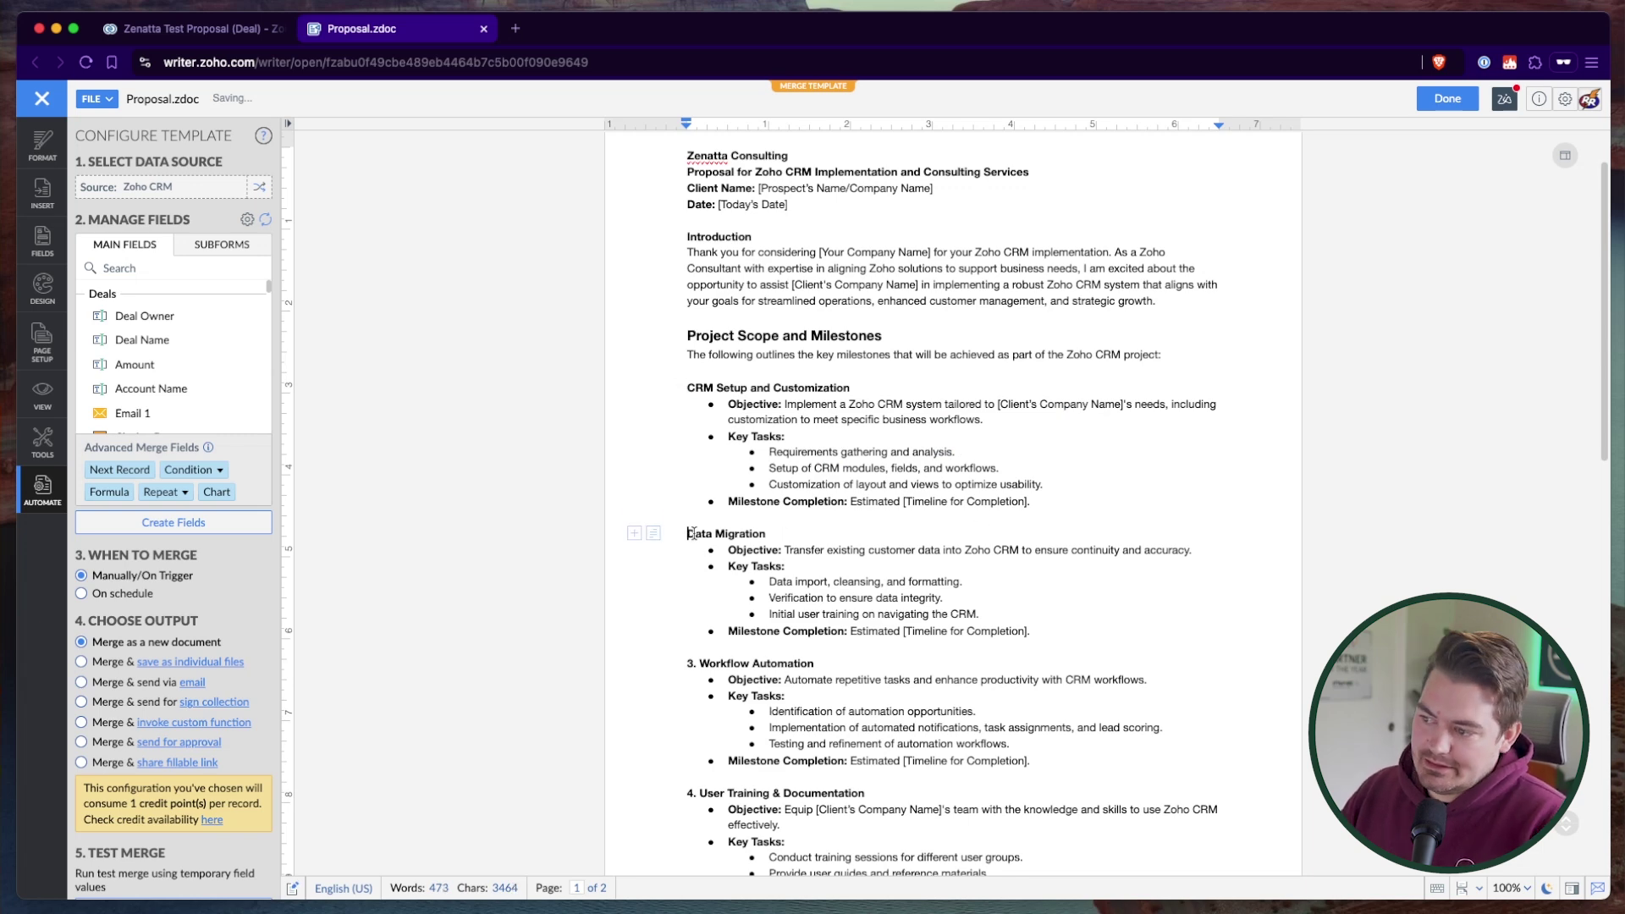
Step: Remove the numbering in front of the Workflow Automation and User Training & Documentation headings
left_click_drag(688, 534, 1014, 631)
left_click(1013, 631)
left_click_drag(696, 664, 1071, 759)
left_click(1071, 759)
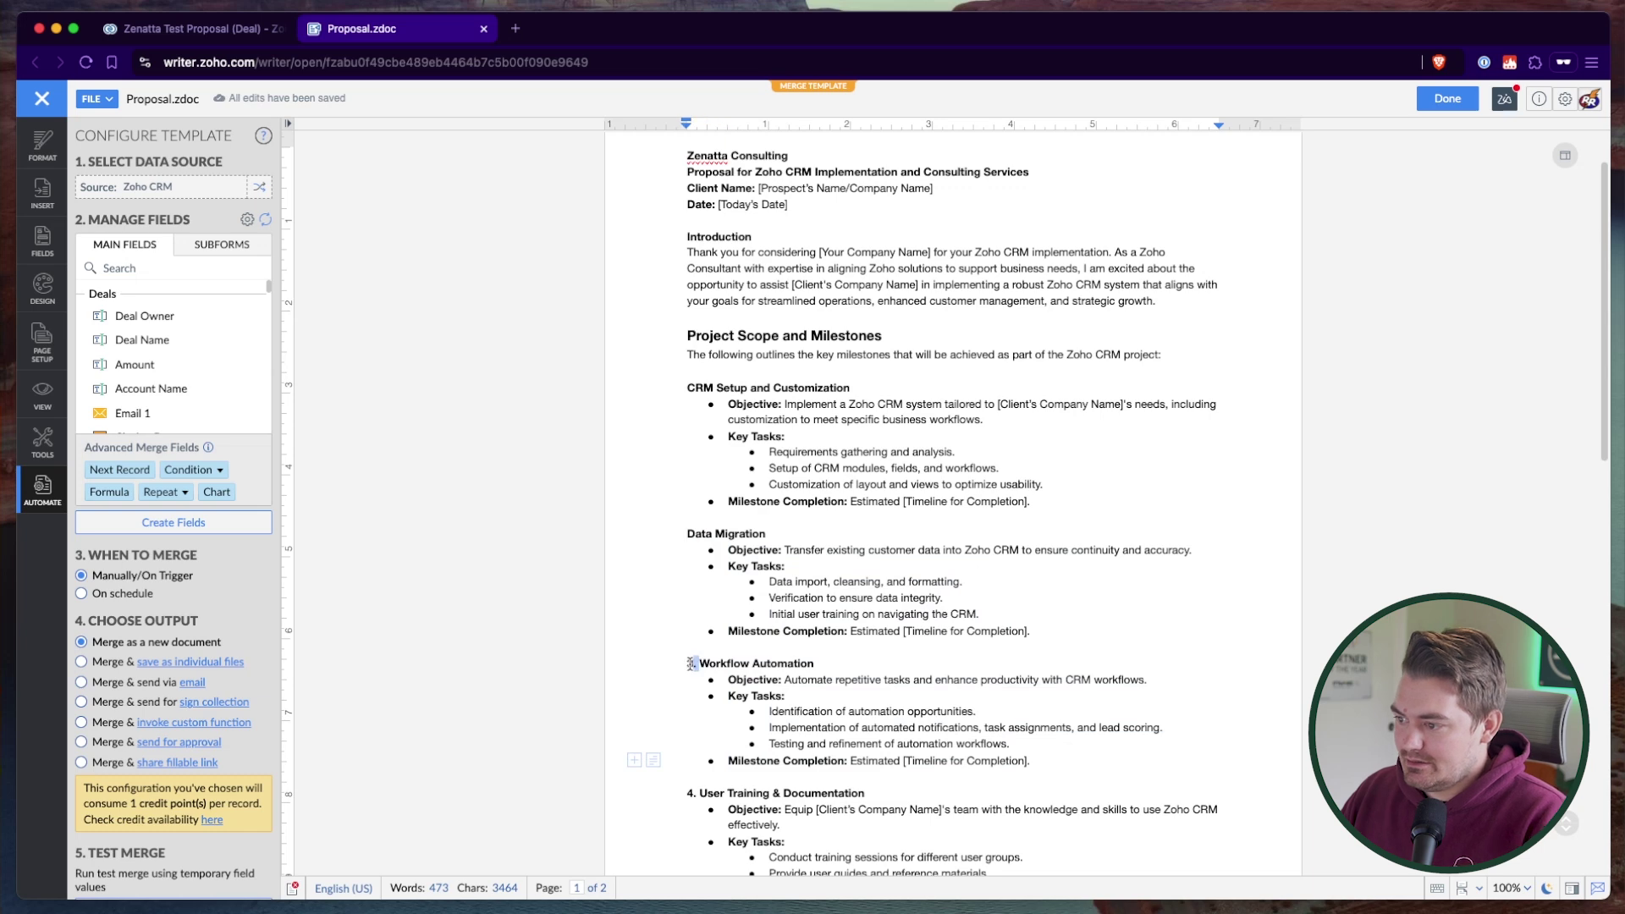
left_click_drag(688, 663, 699, 664)
key("BackSpace")
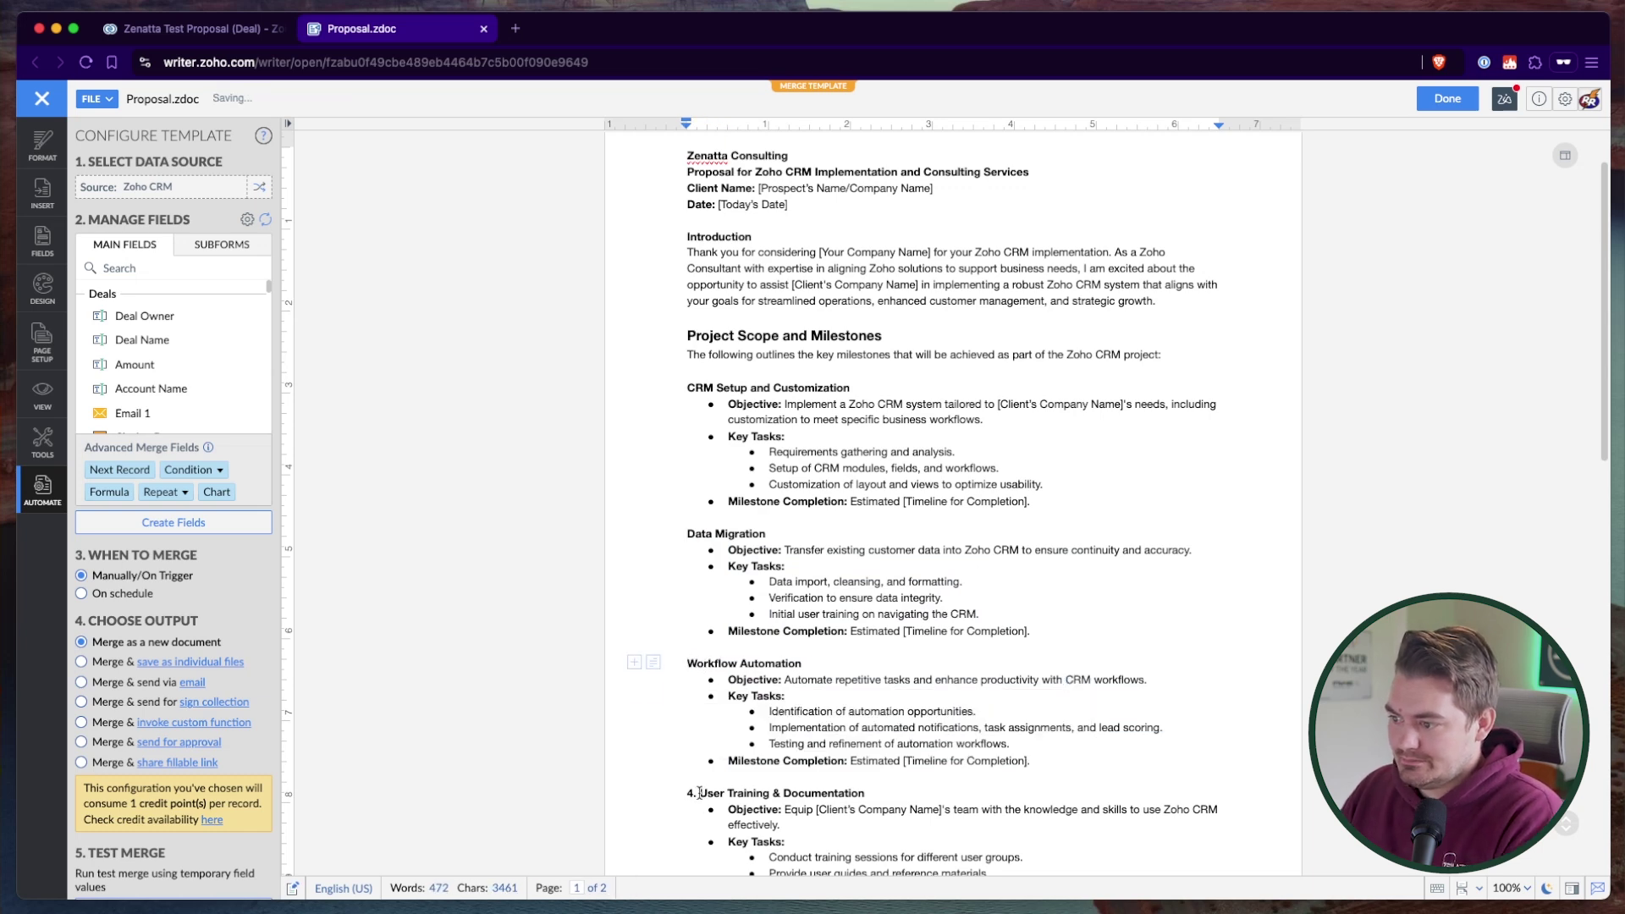
left_click_drag(698, 793, 687, 793)
key("BackSpace")
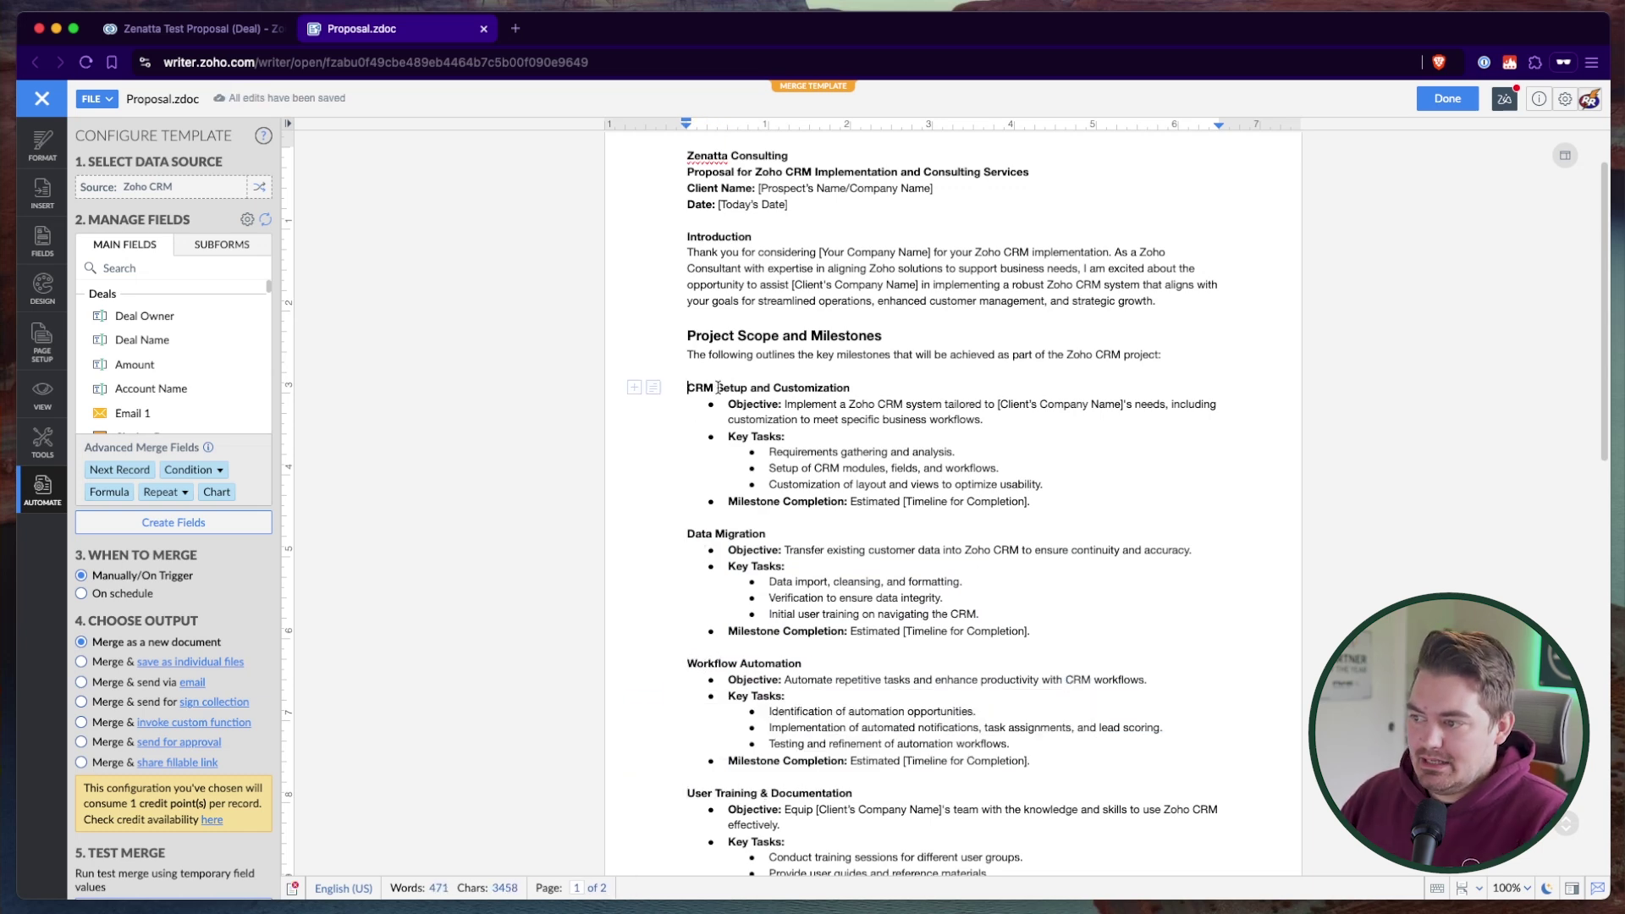
Step: Start a text condition before the CRM Setup and Customization heading, based on the Deliverables field
left_click_drag(1058, 507, 668, 388)
left_click(678, 394)
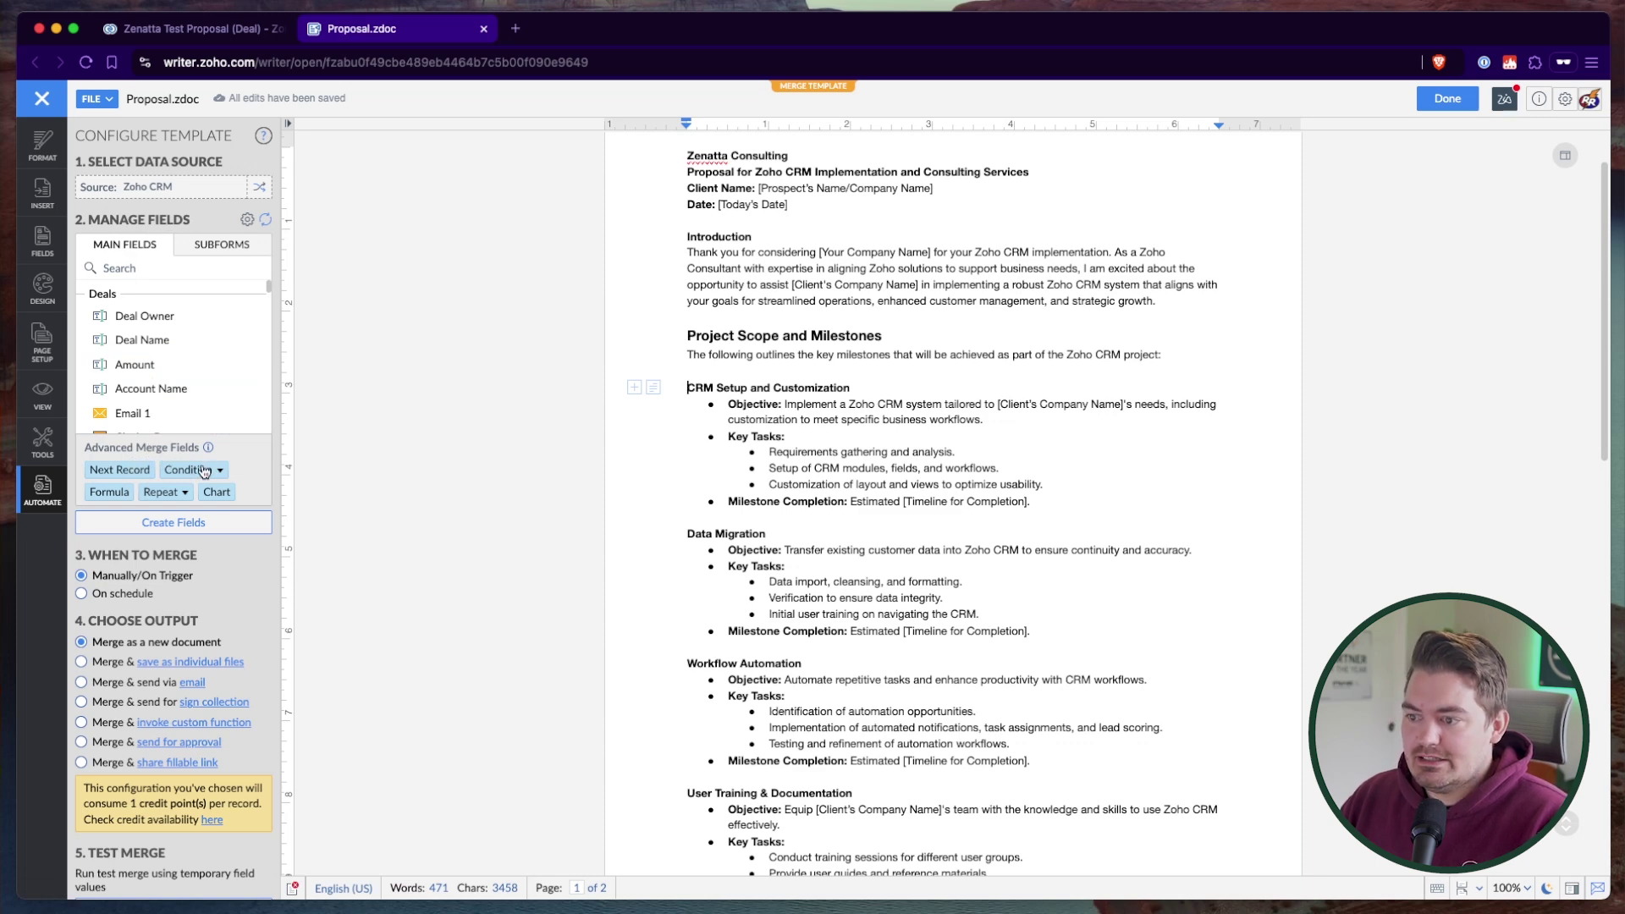
left_click(207, 474)
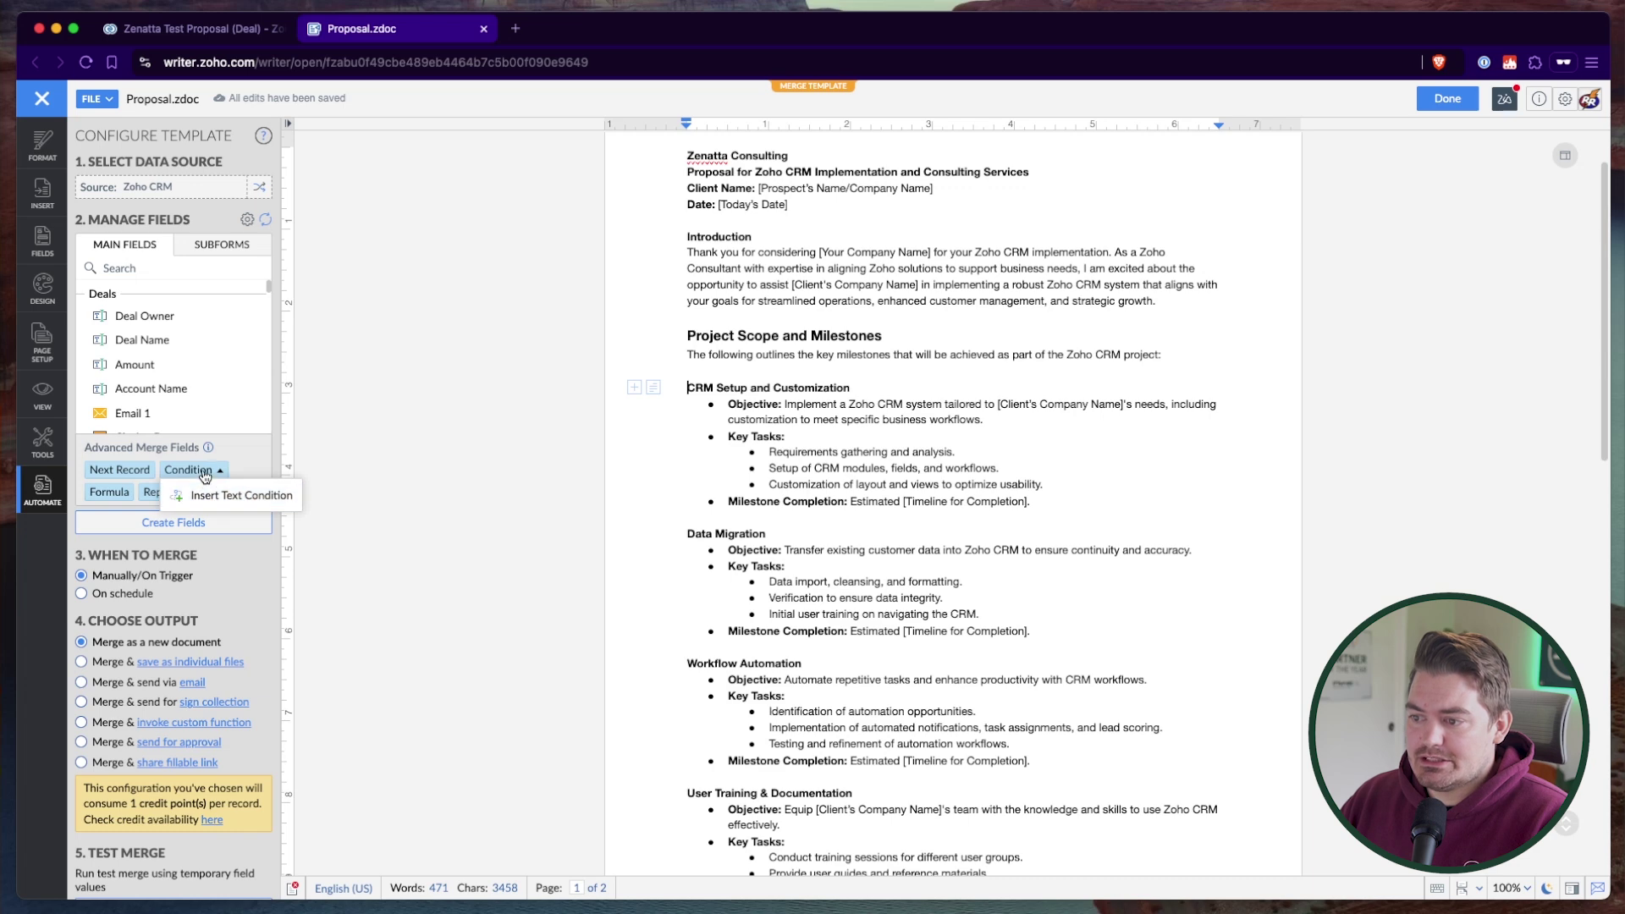
left_click(212, 499)
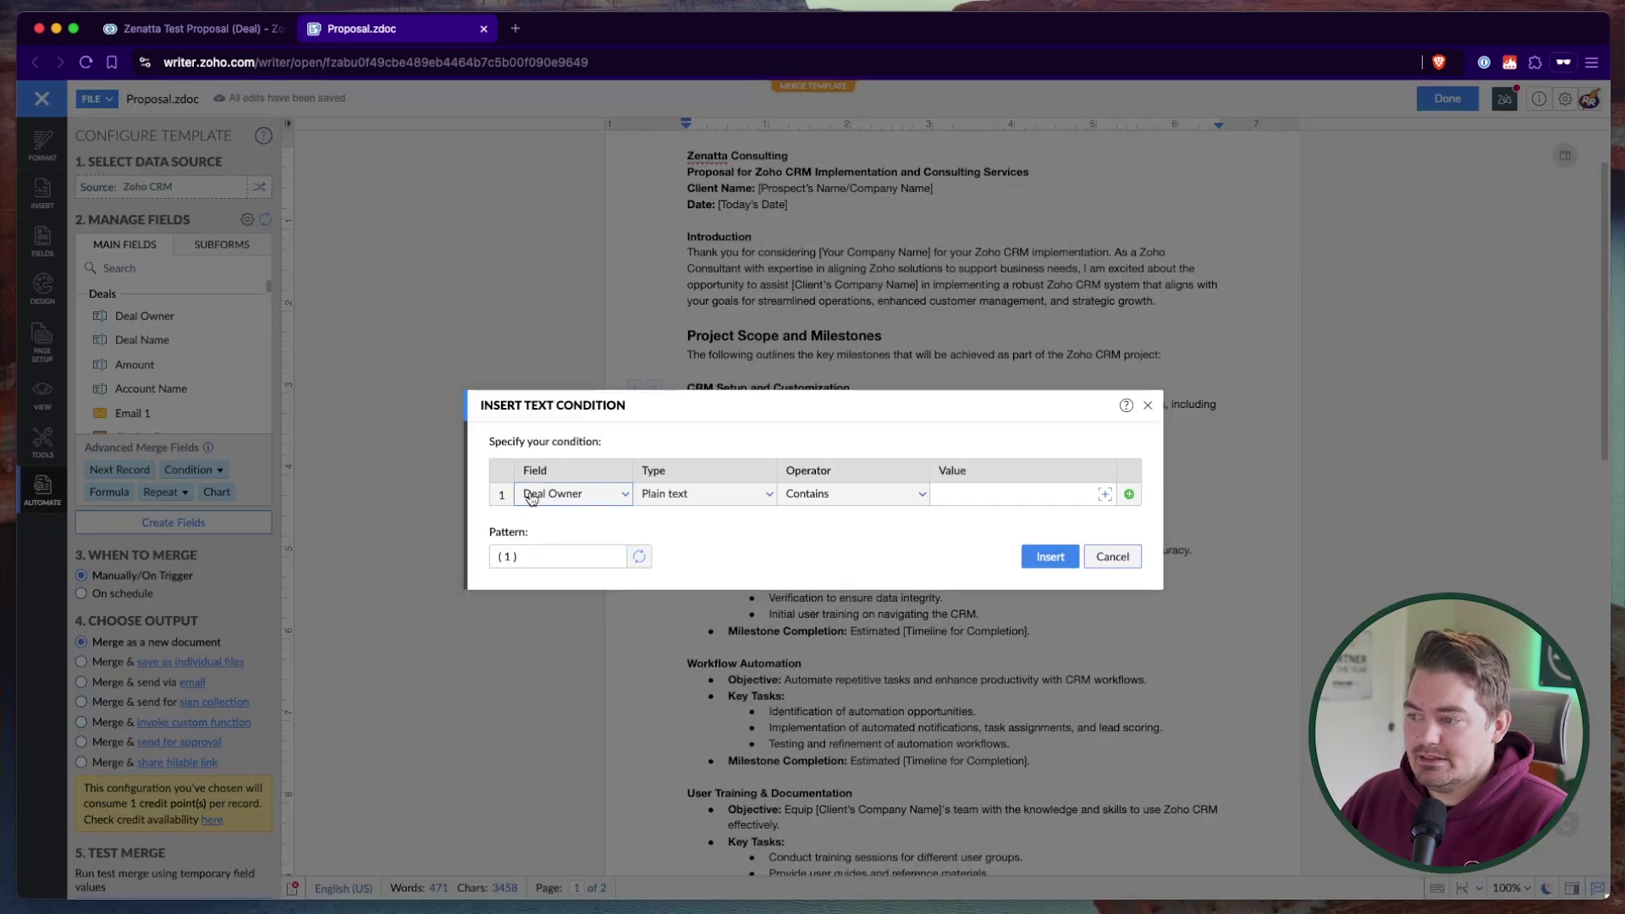
left_click(533, 499)
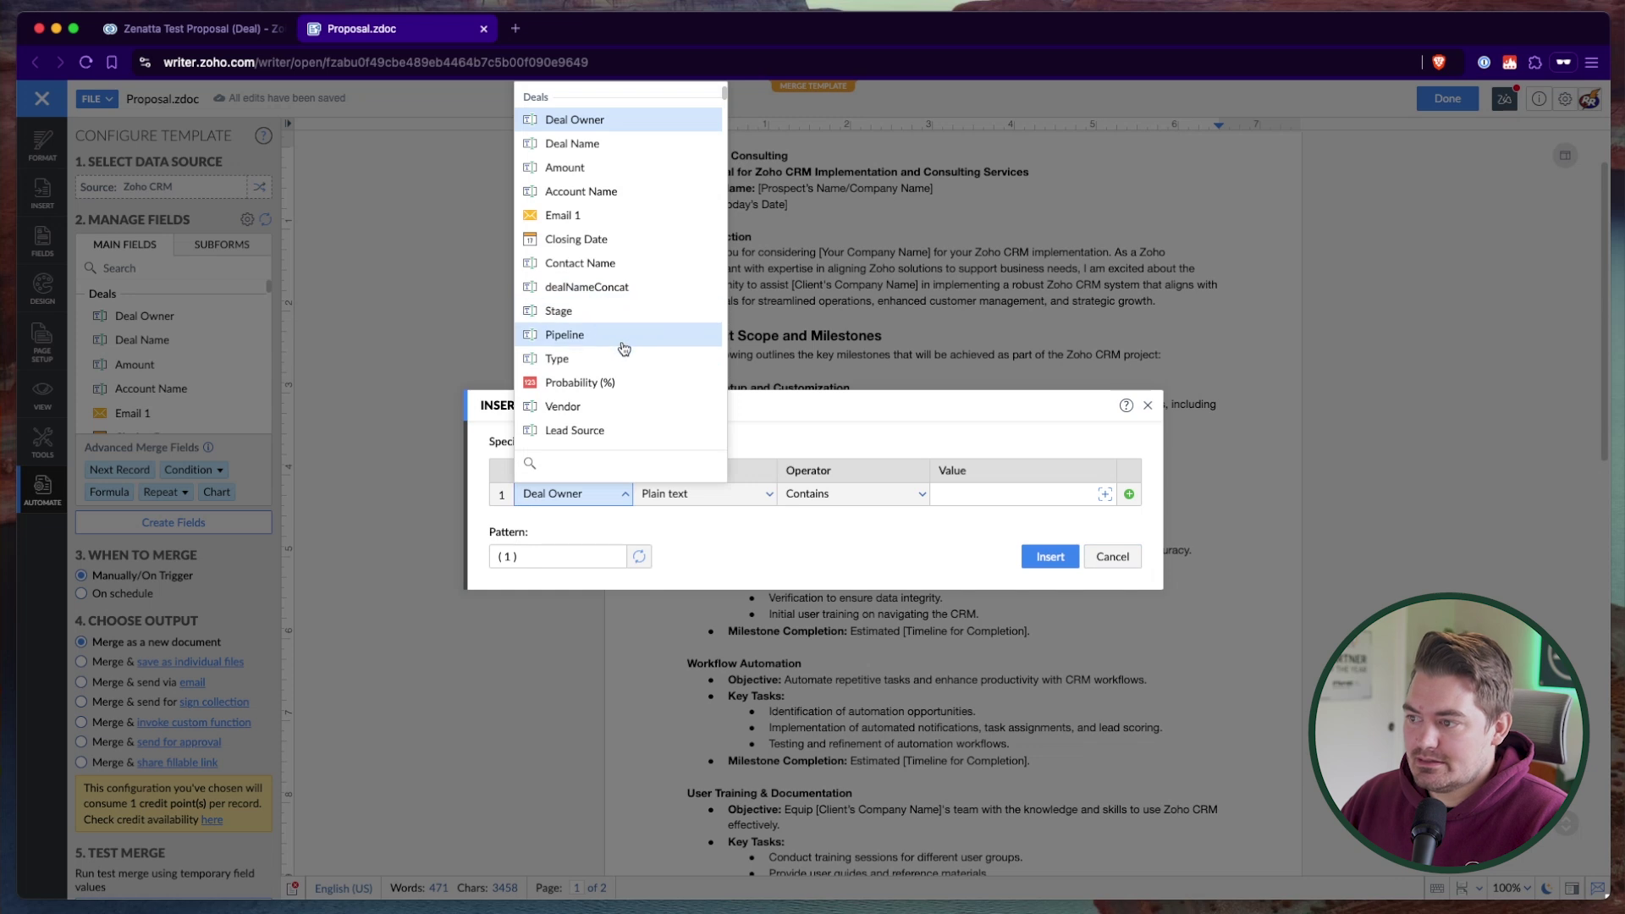
scroll(617, 344, "down", 5)
scroll(624, 354, "down", 2)
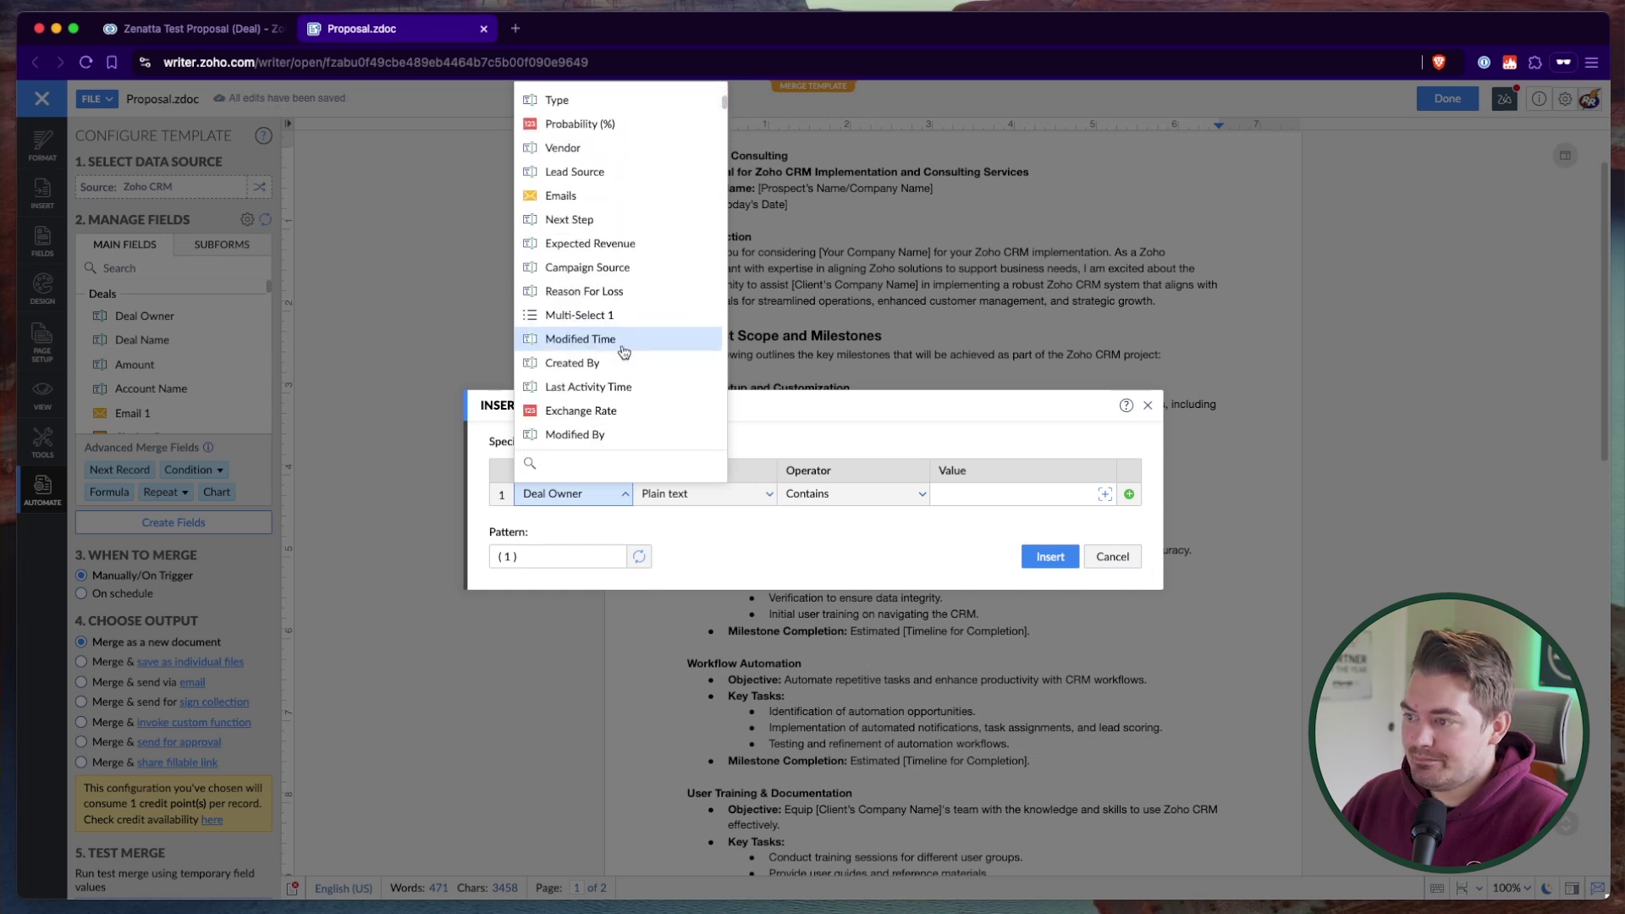
scroll(631, 357, "down", 7)
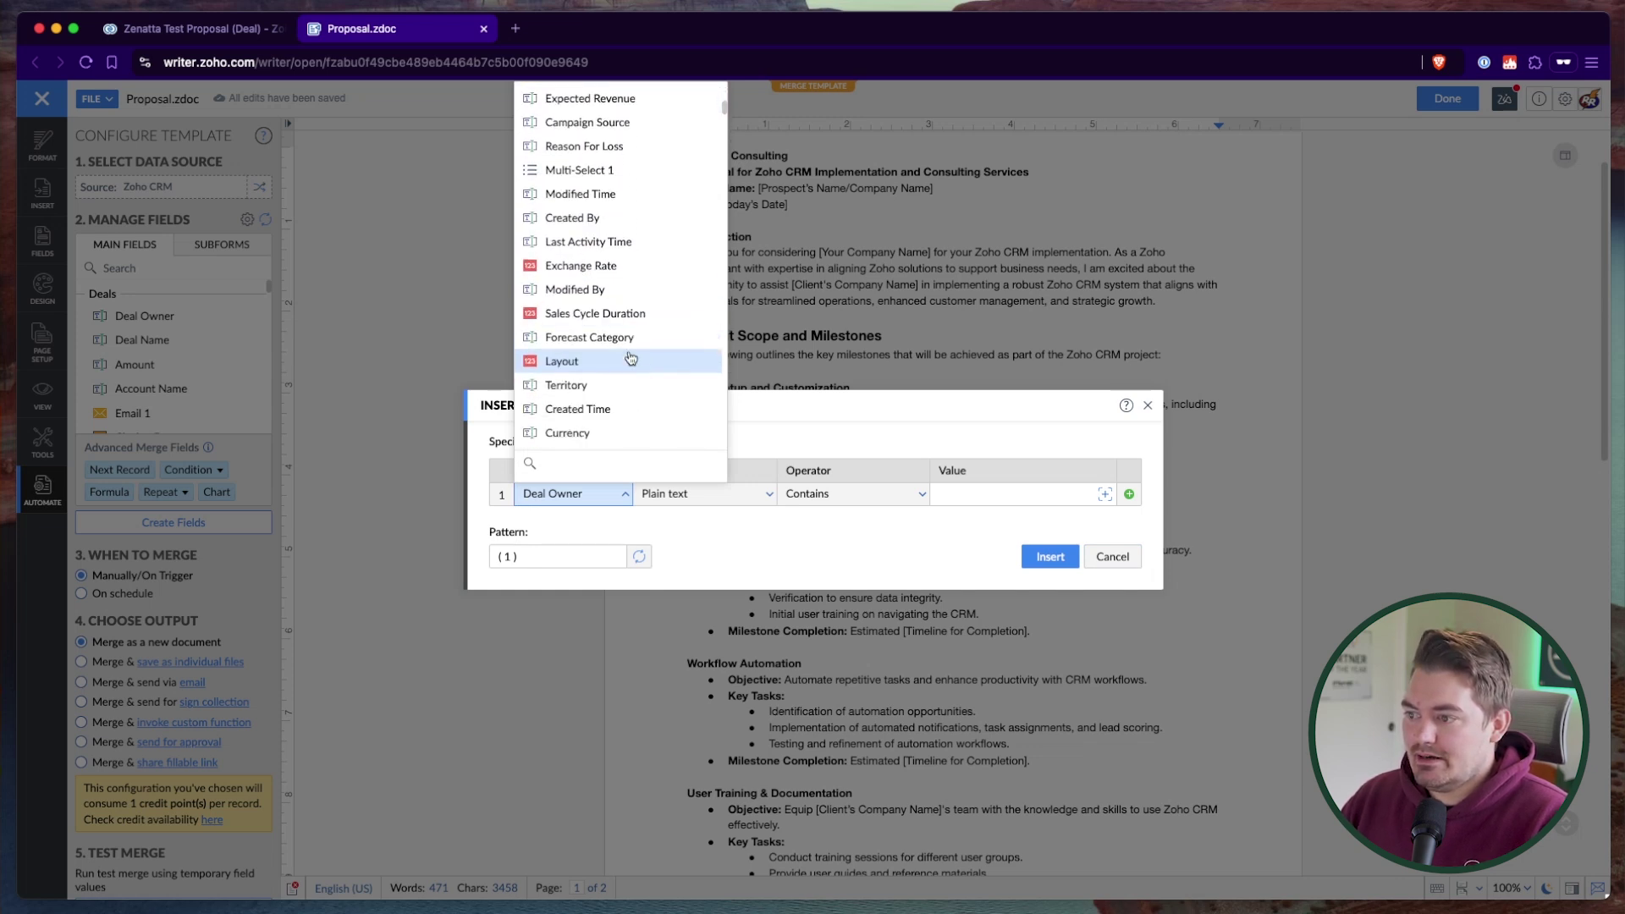
scroll(631, 357, "down", 3)
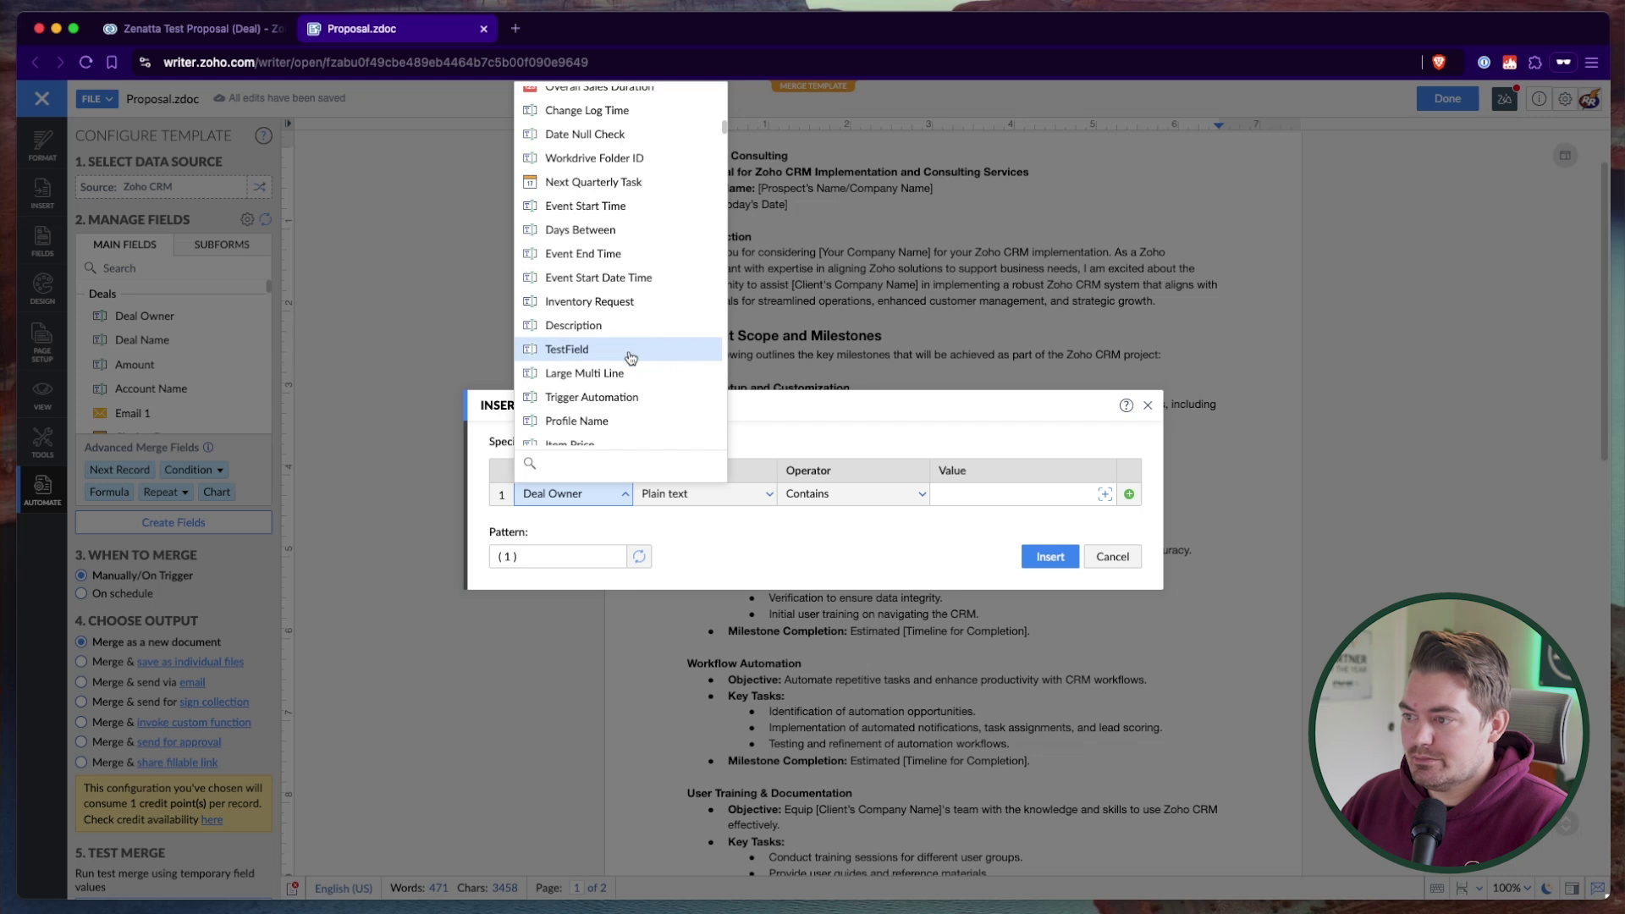
scroll(639, 349, "down", 4)
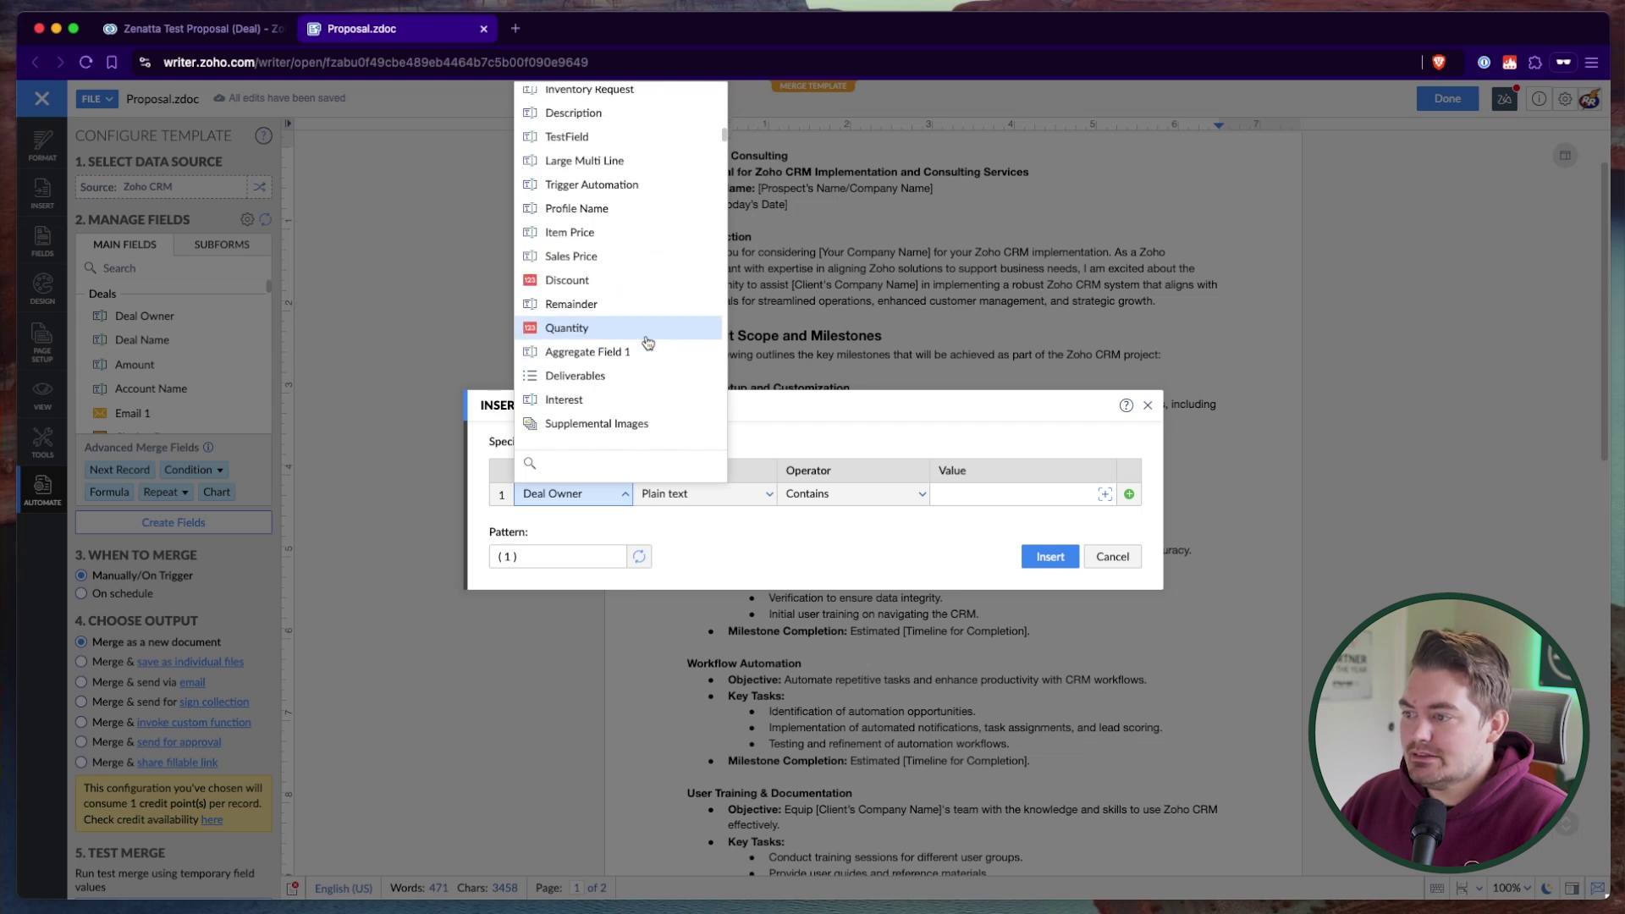
scroll(648, 343, "down", 1)
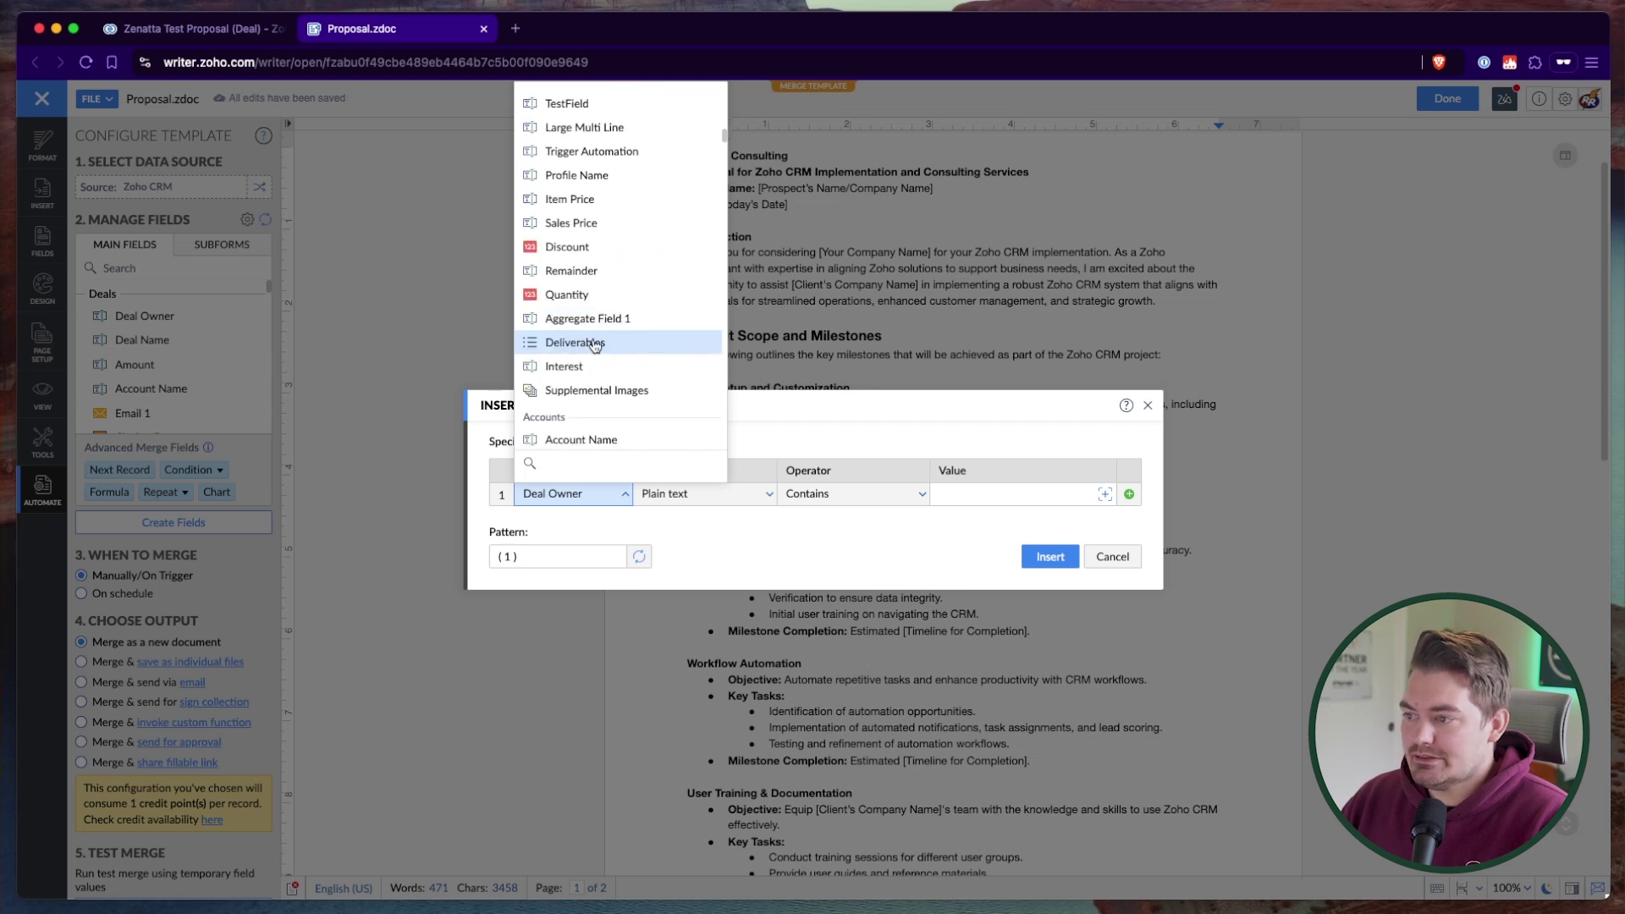
left_click(576, 342)
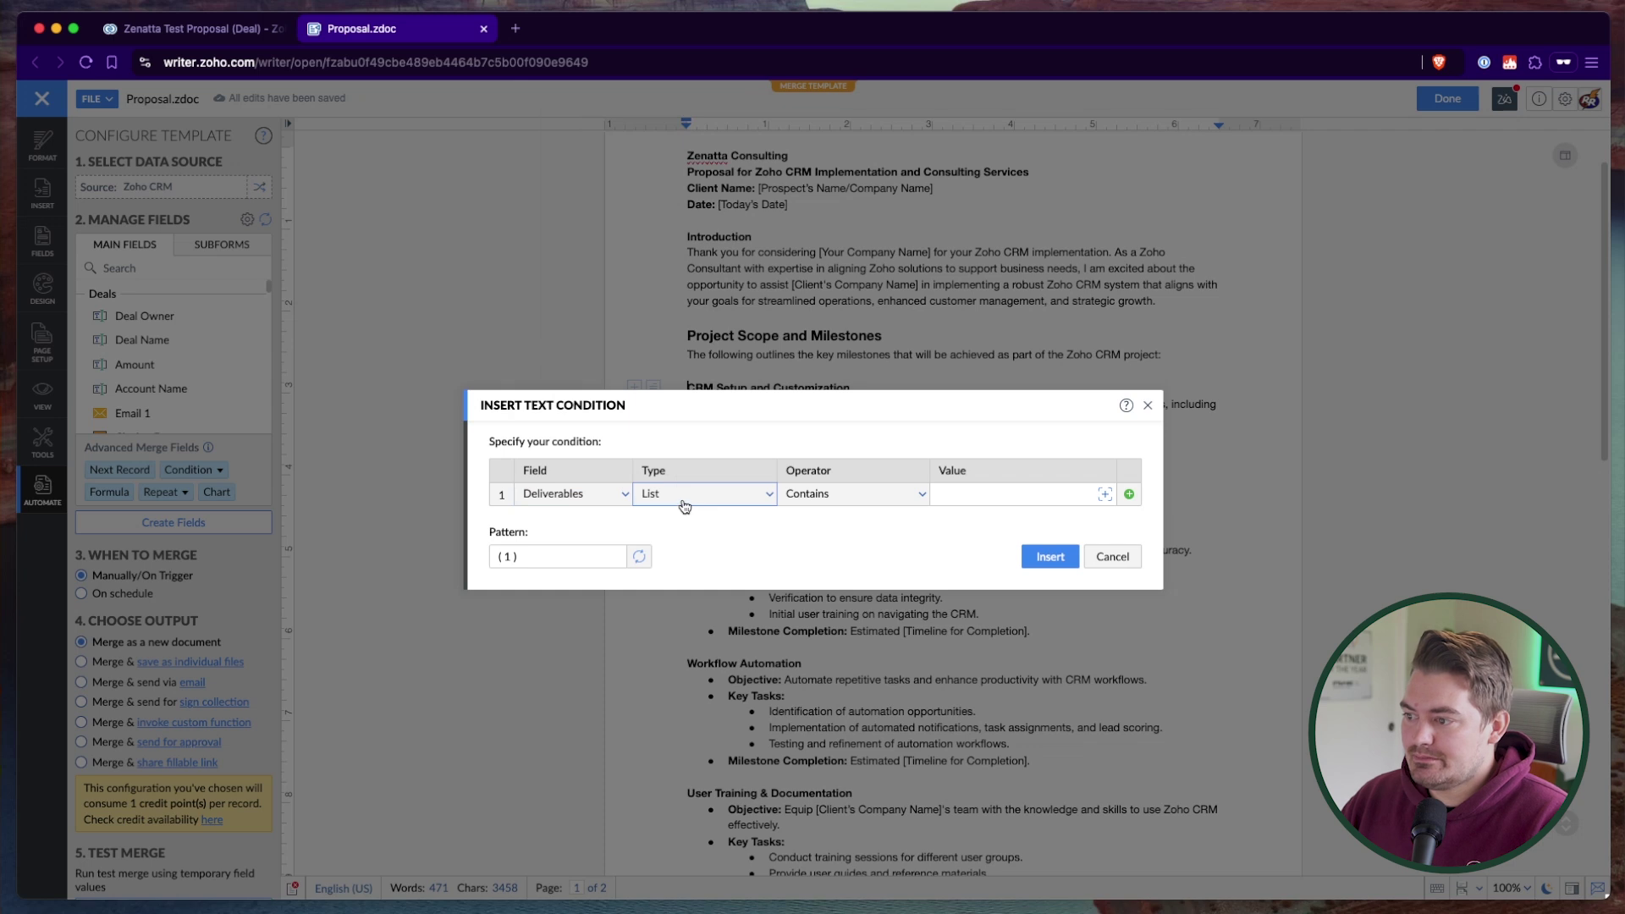
Step: Insert the condition as a List that contains "CRM Setup and Customization" and delete its "content to be shown otherwise" placeholder
left_click(685, 506)
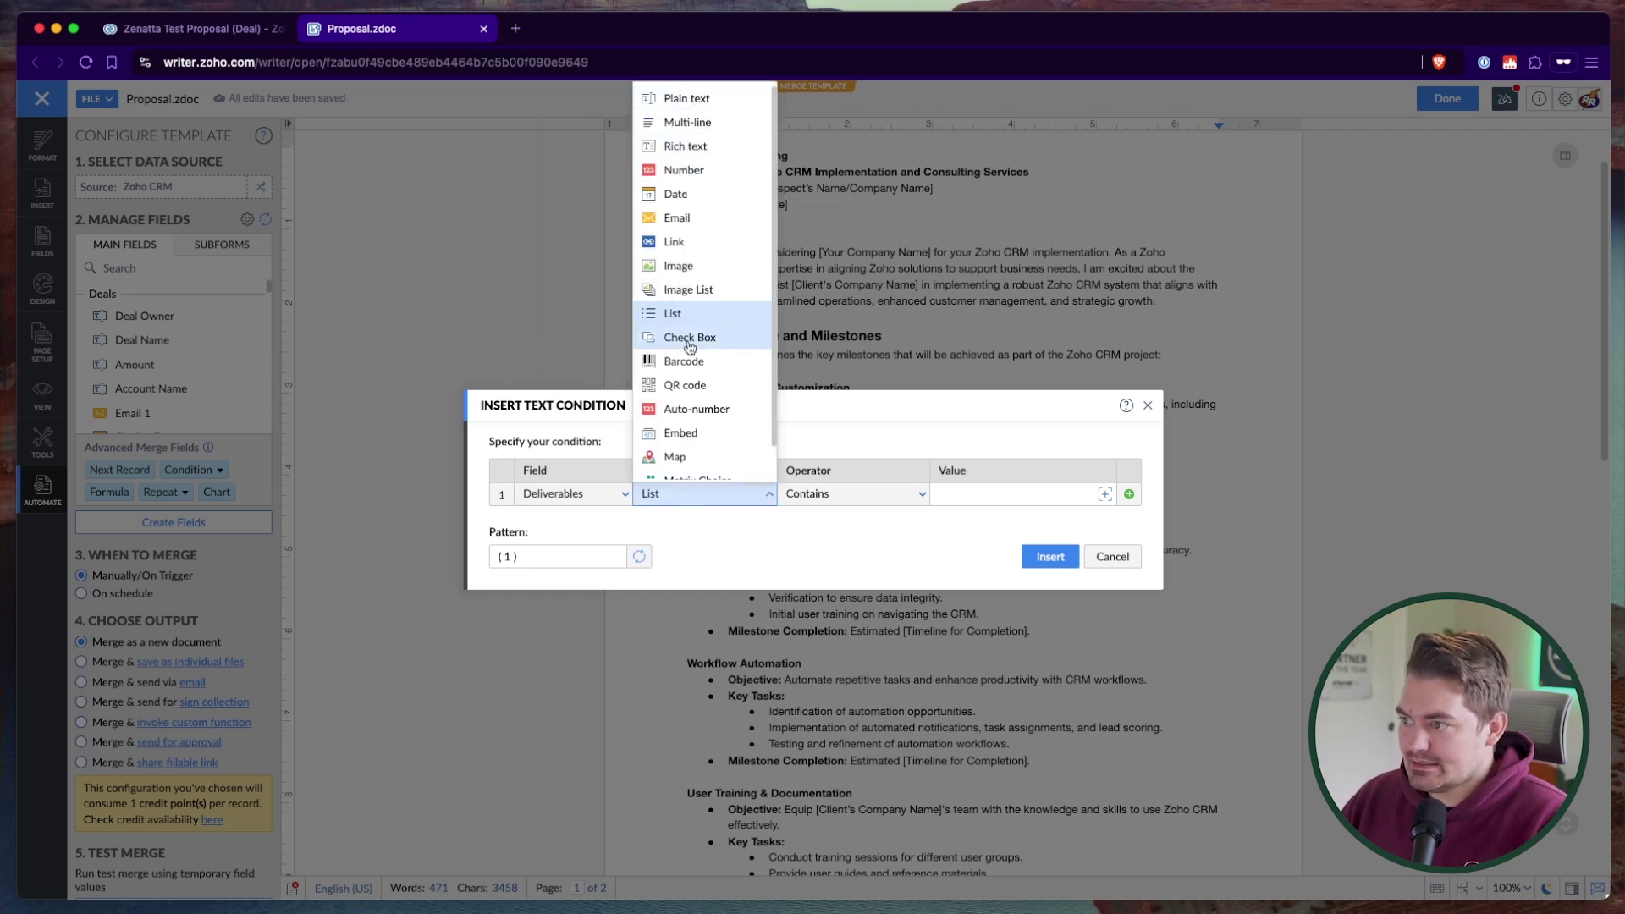
left_click(675, 316)
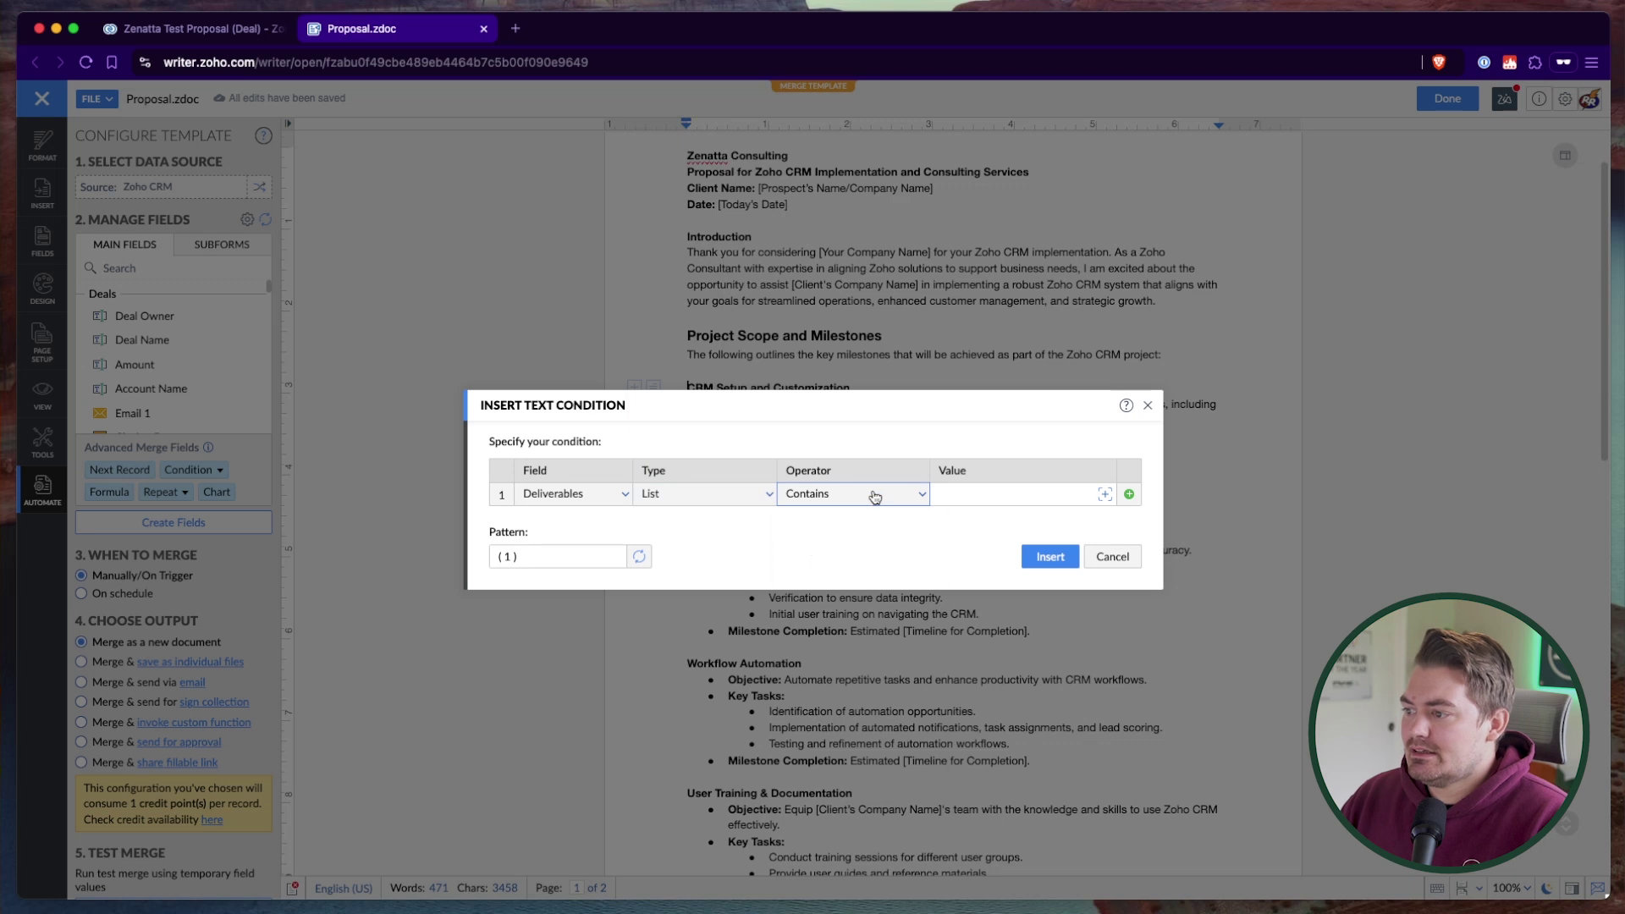
left_click(875, 497)
left_click(1004, 495)
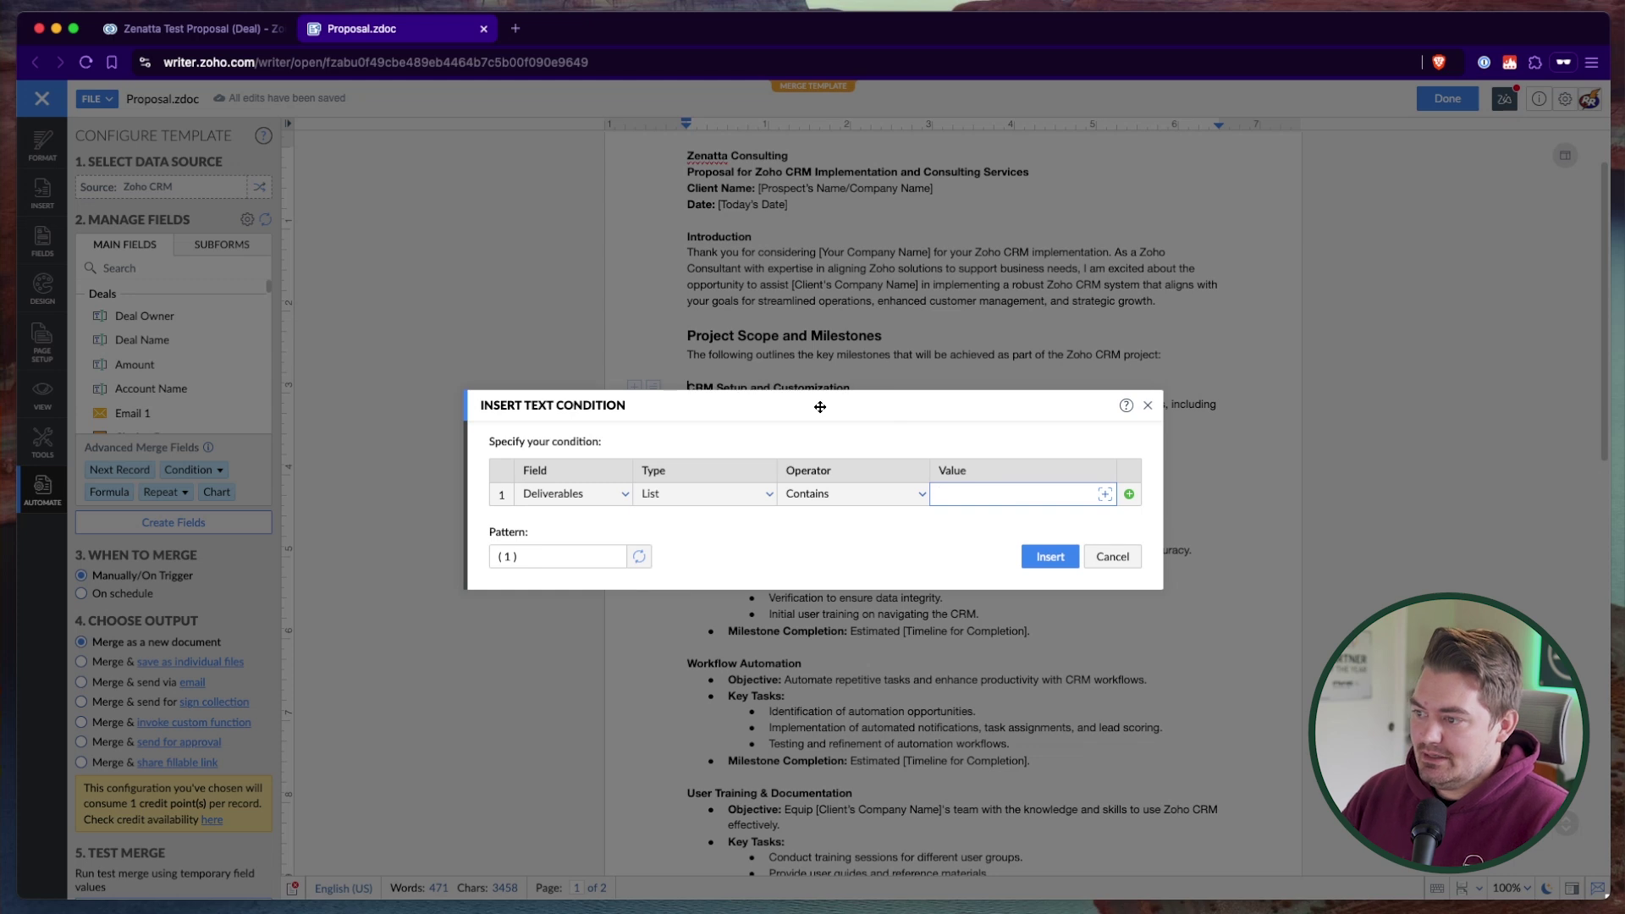
type("CRM Setup and Customization")
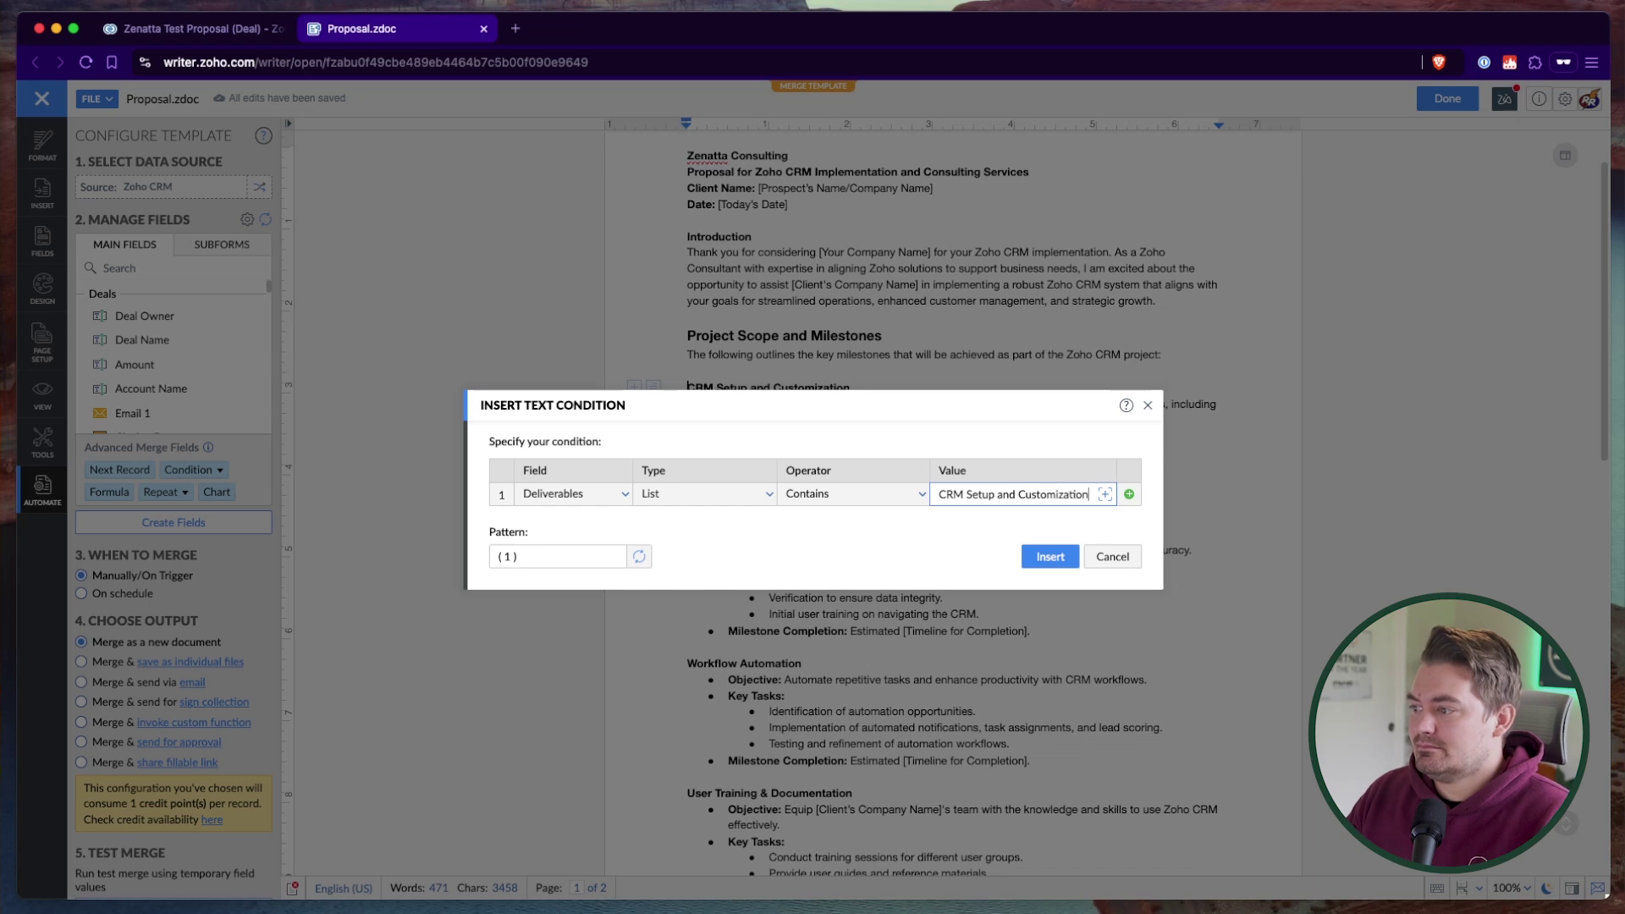
left_click(1048, 557)
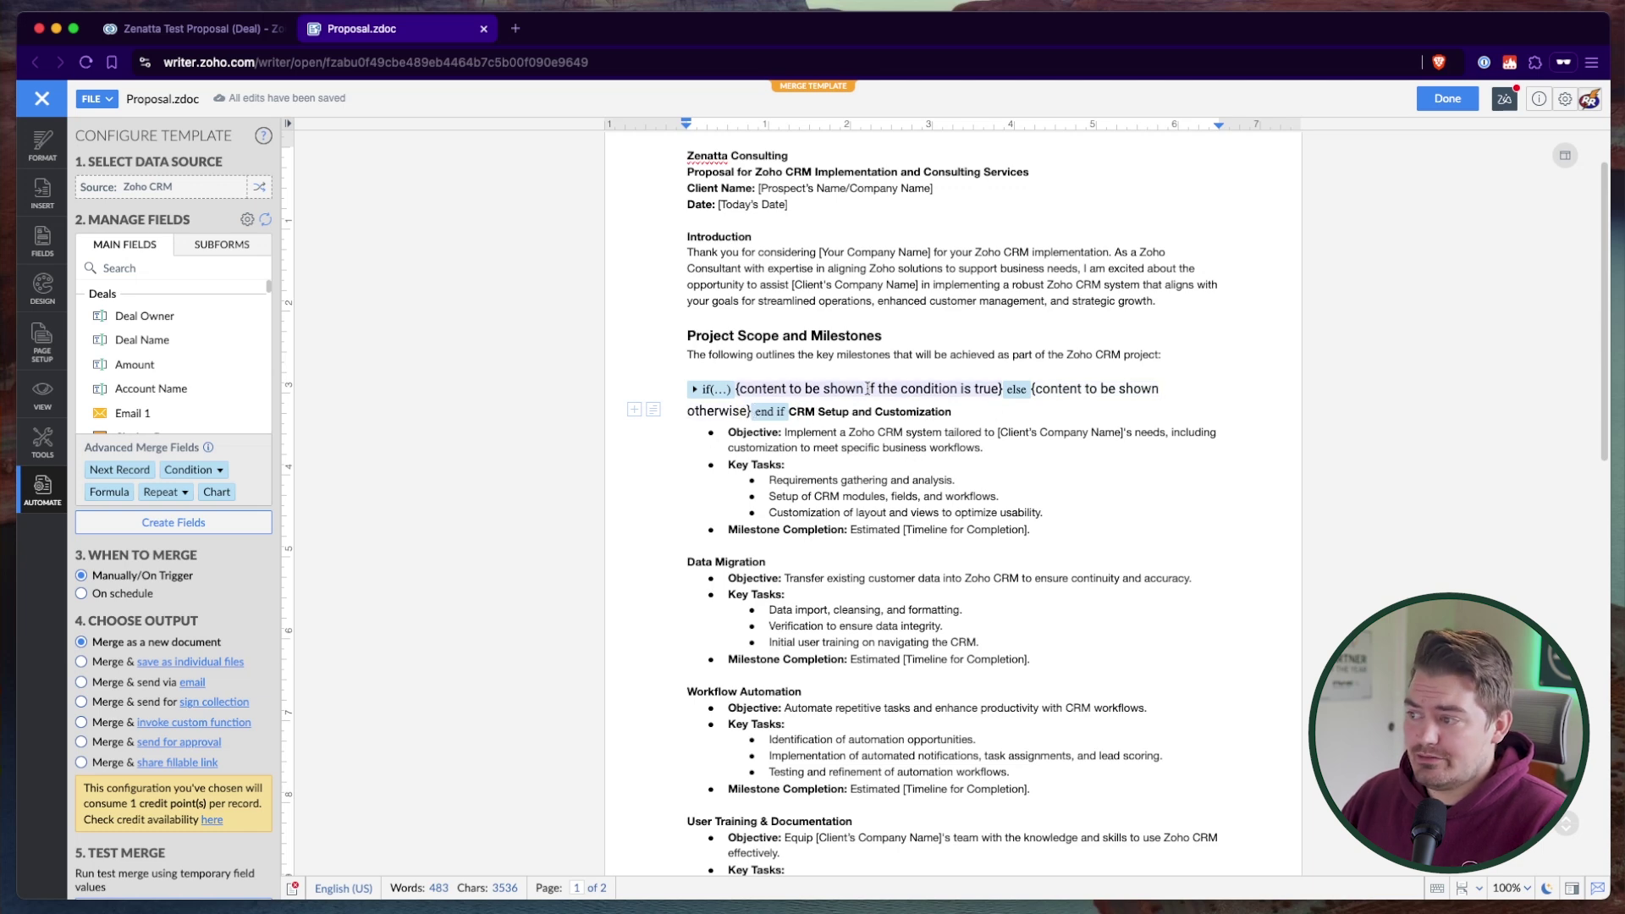
left_click(1073, 393)
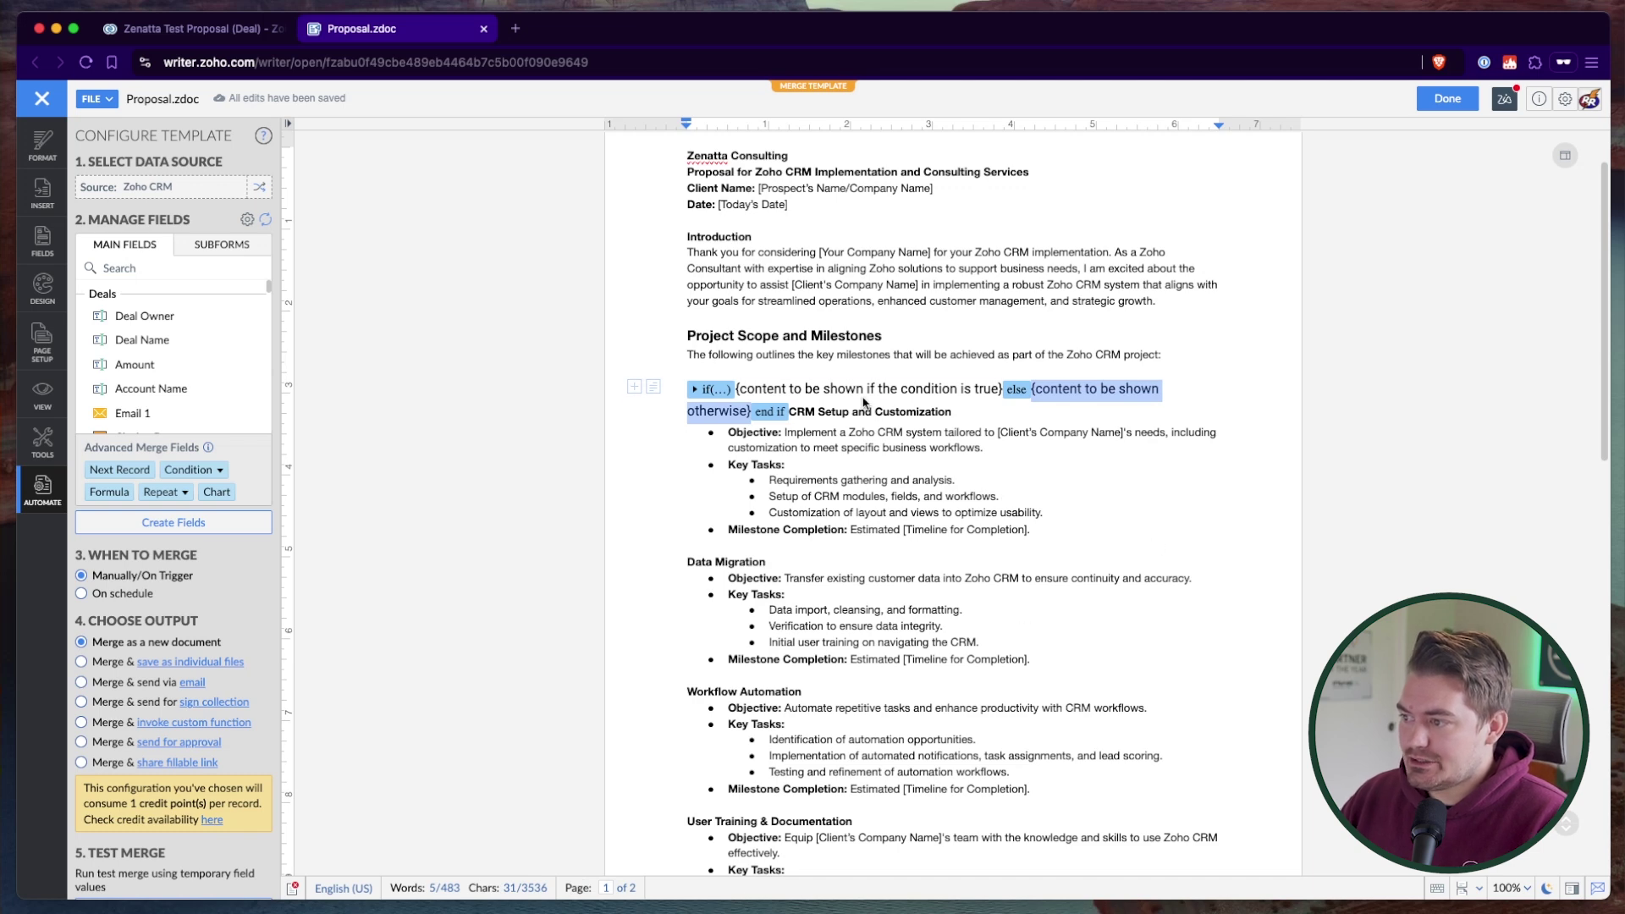
key("BackSpace")
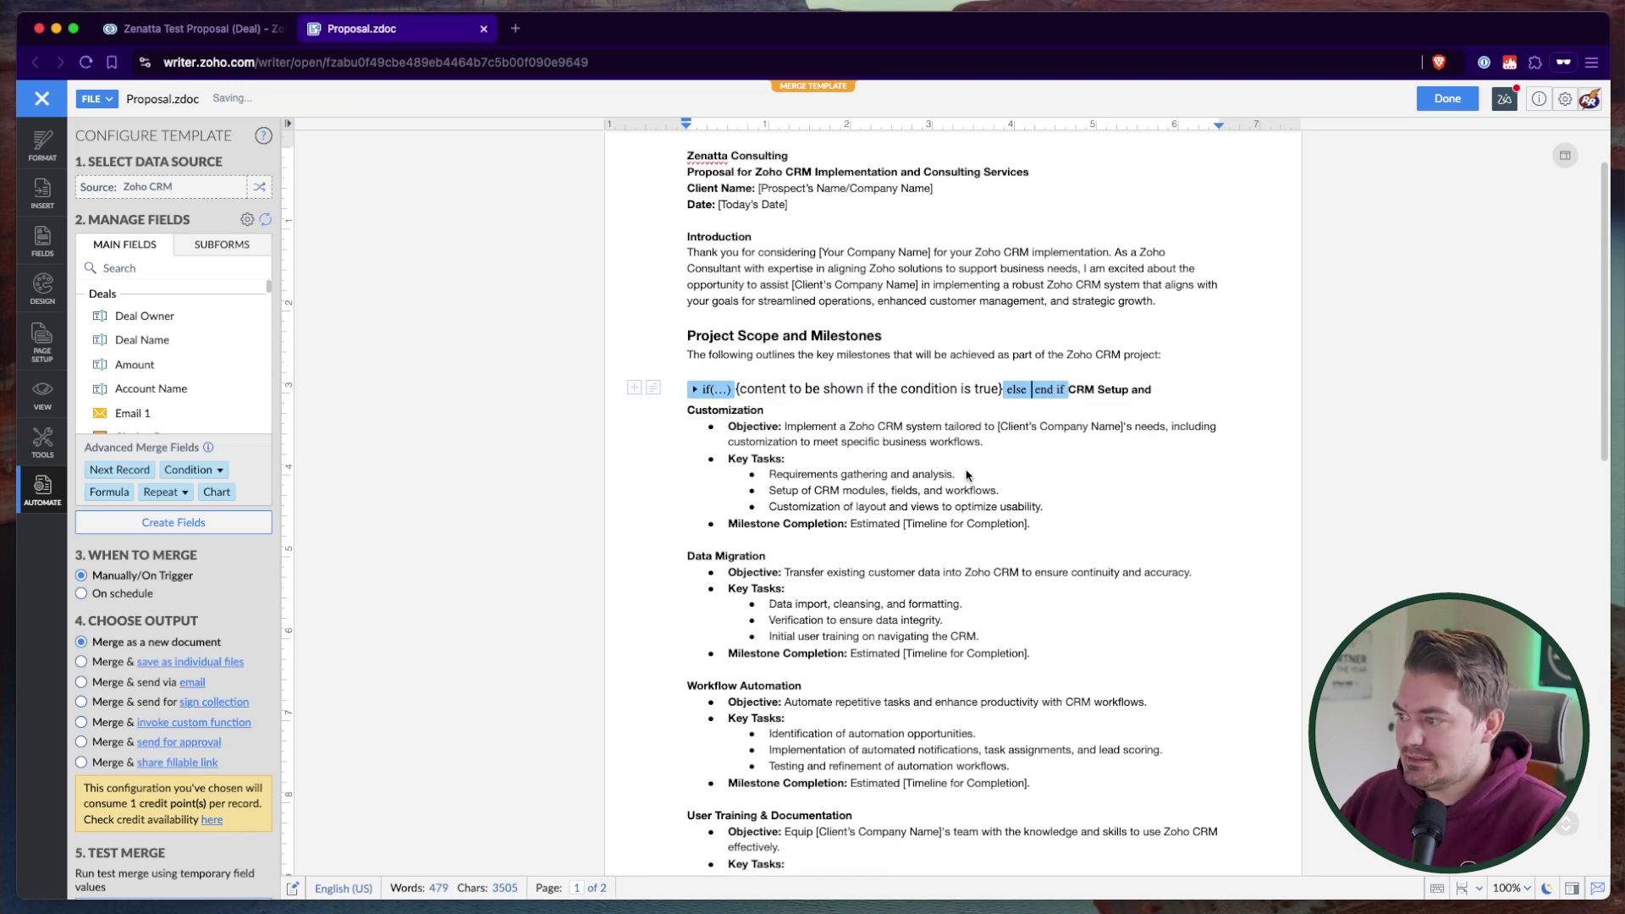
Step: Move the CRM Setup and Customization section's content into its condition and delete the "content to be shown if the condition is true" placeholder
left_click_drag(1063, 531, 687, 409)
left_click_drag(1063, 530, 744, 395)
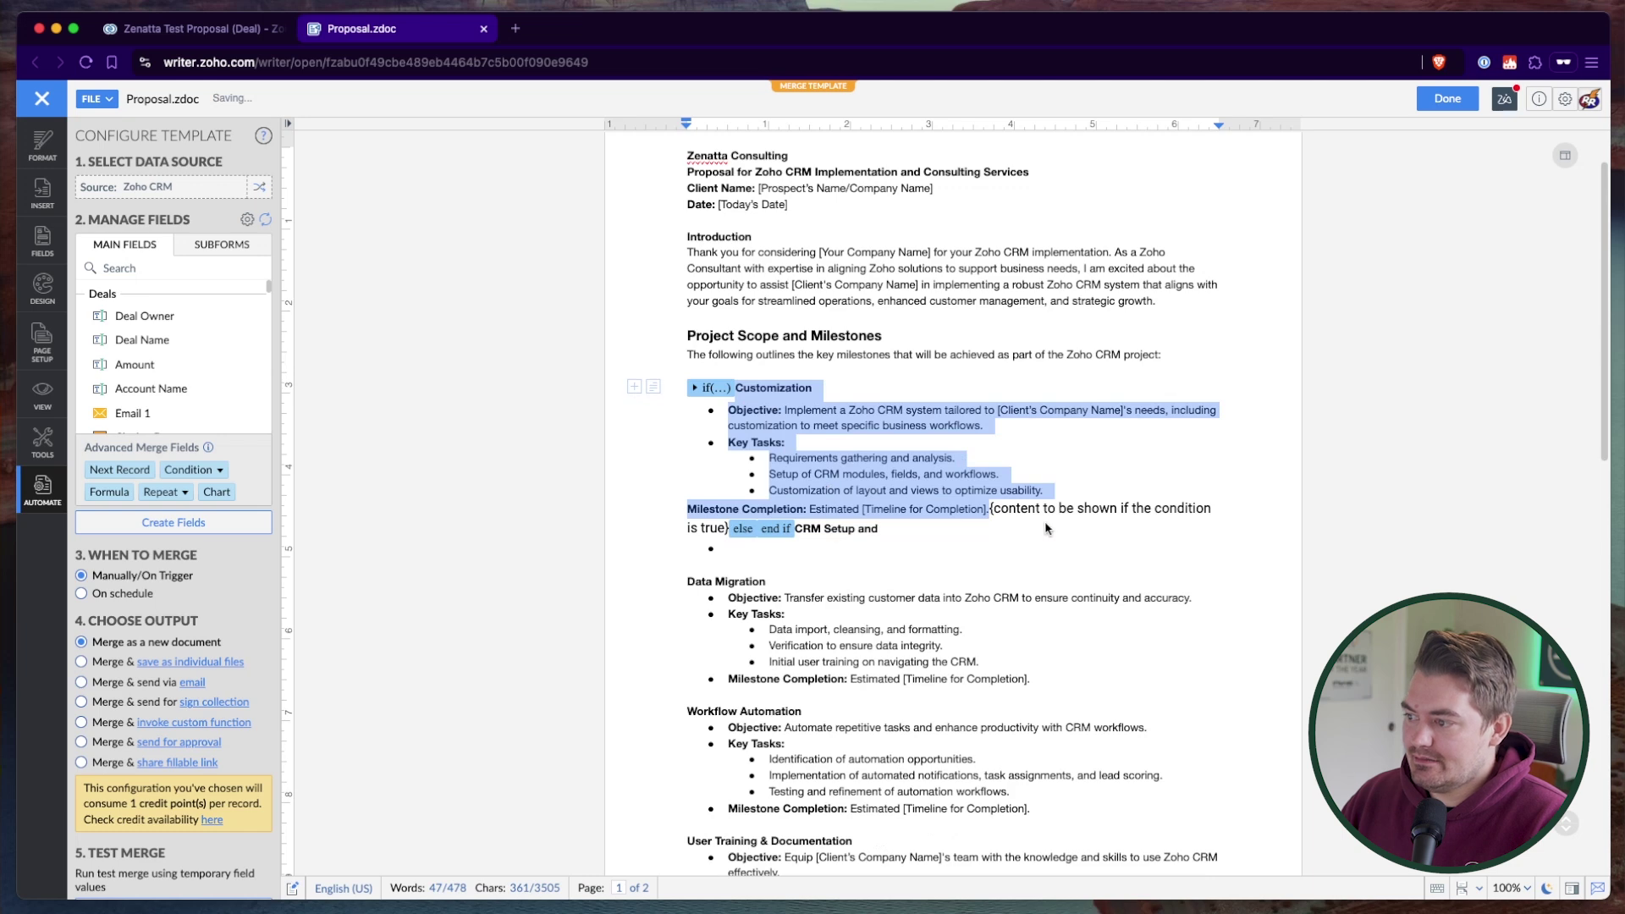
left_click(1078, 523)
key("BackSpace")
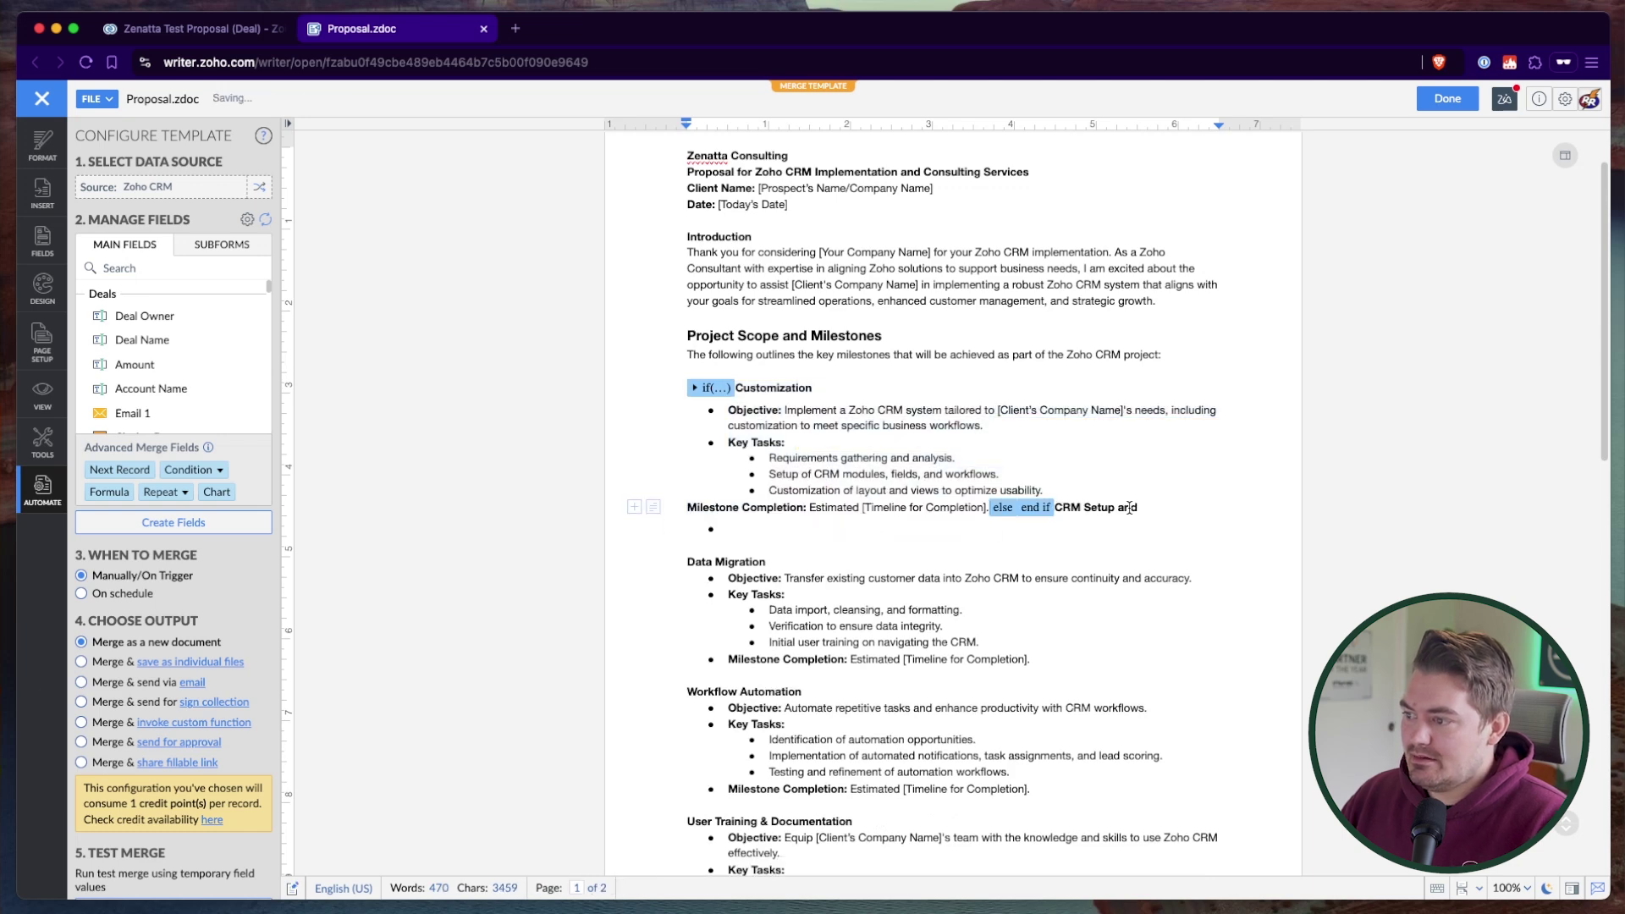
Step: Move the stray "CRM Setup and" text to the front of the Customization heading inside the condition and remove the empty bullet below the section
left_click(751, 528)
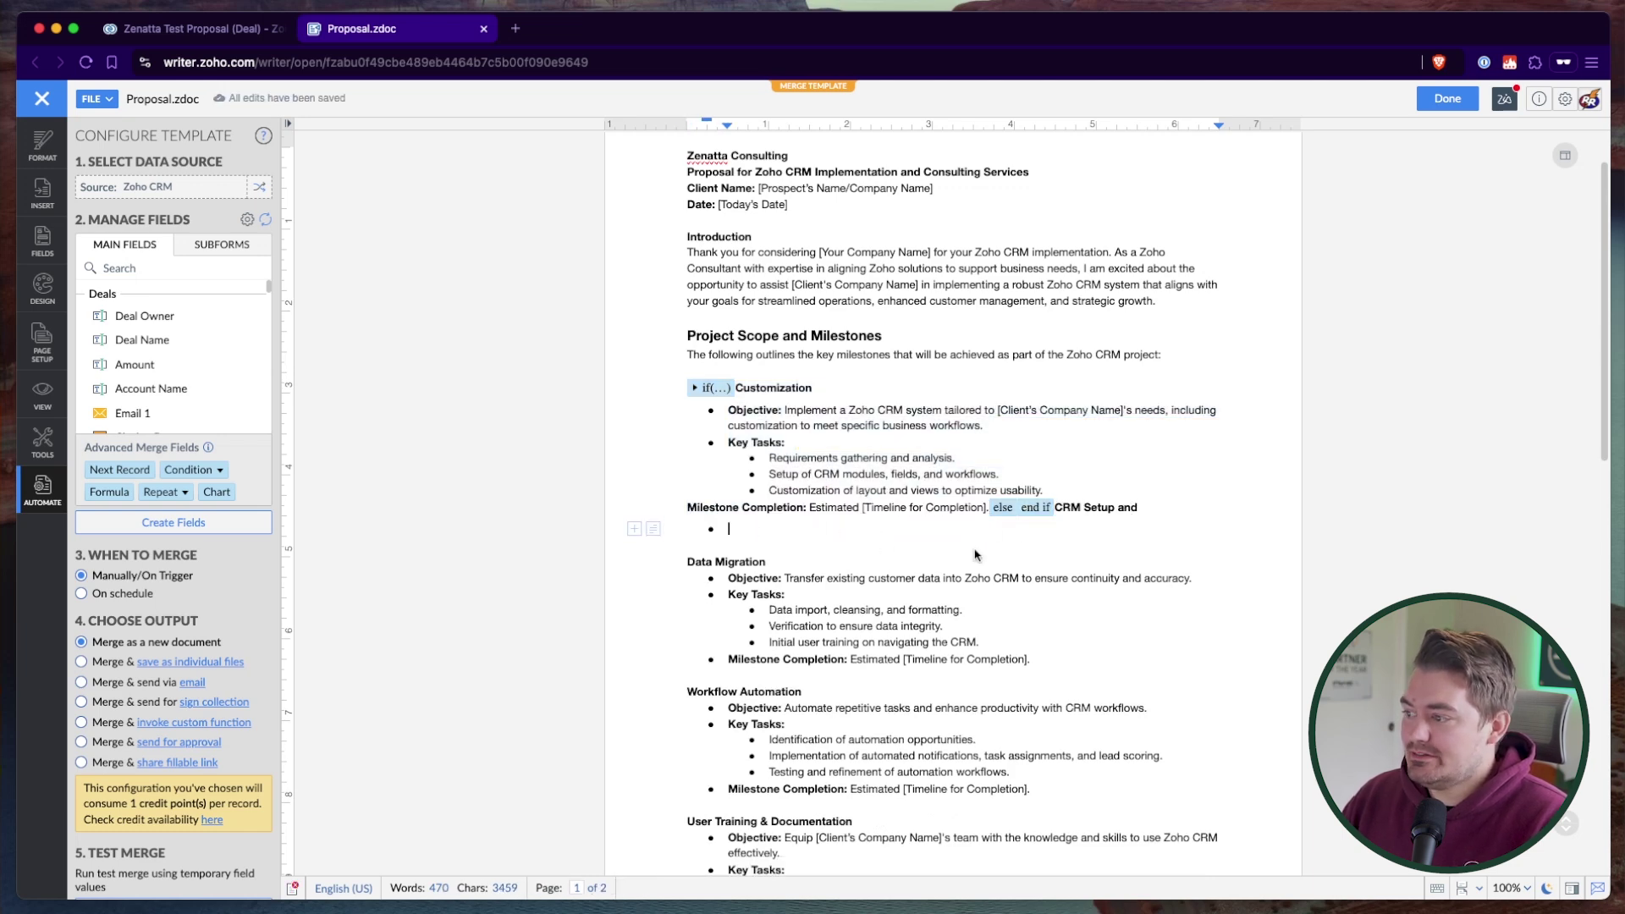
left_click_drag(1137, 508, 736, 389)
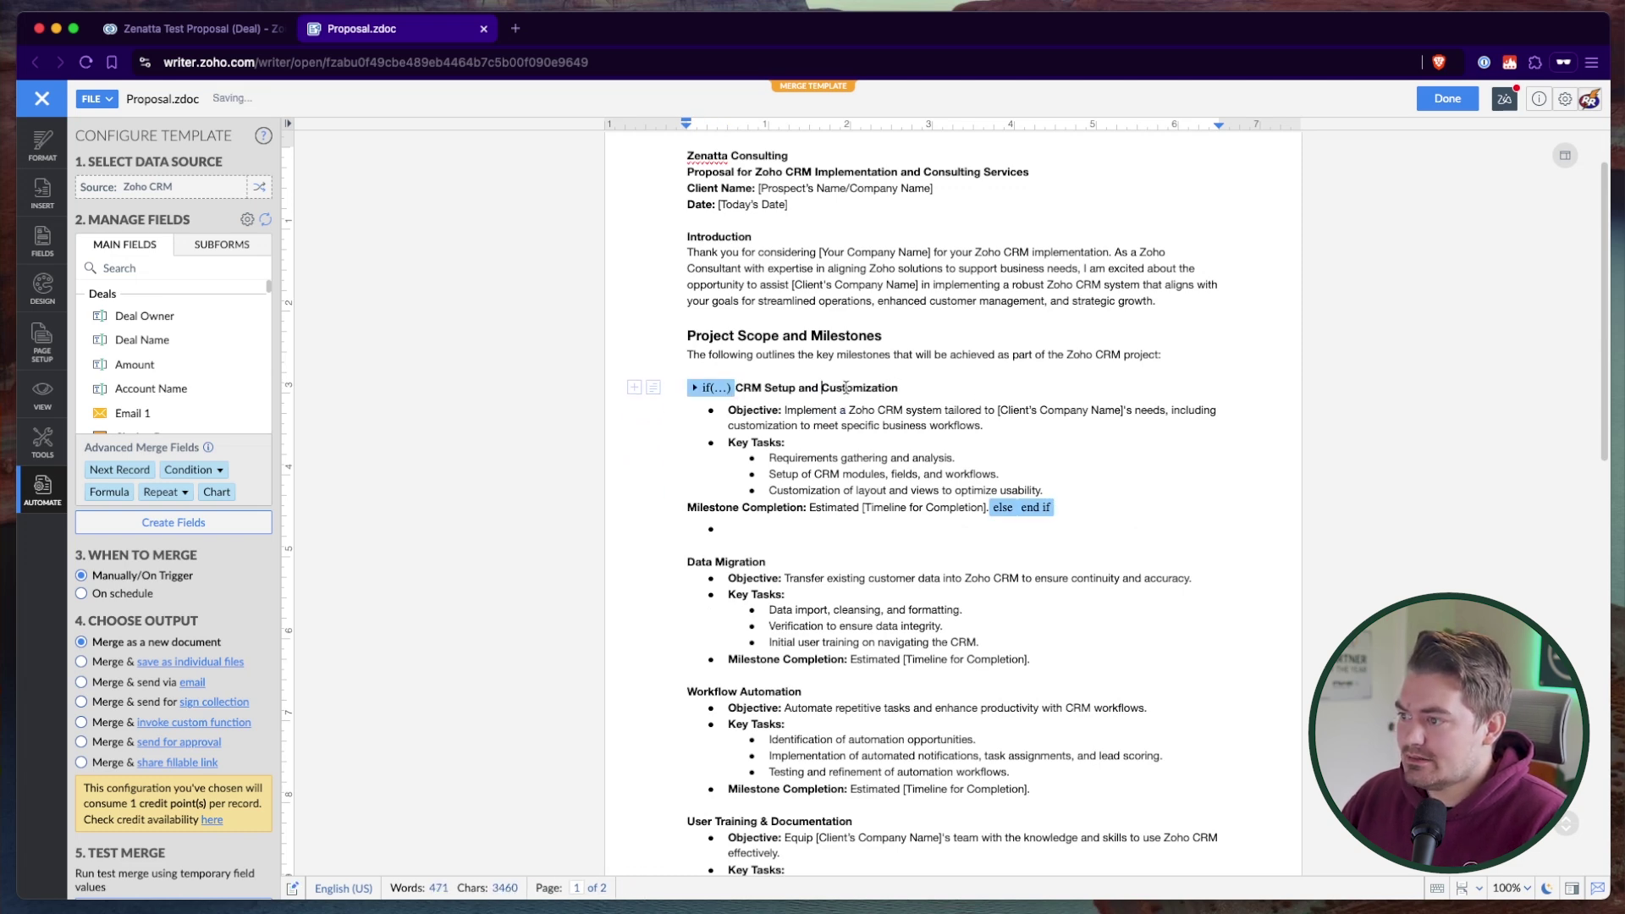
double_click(783, 532)
key("BackSpace")
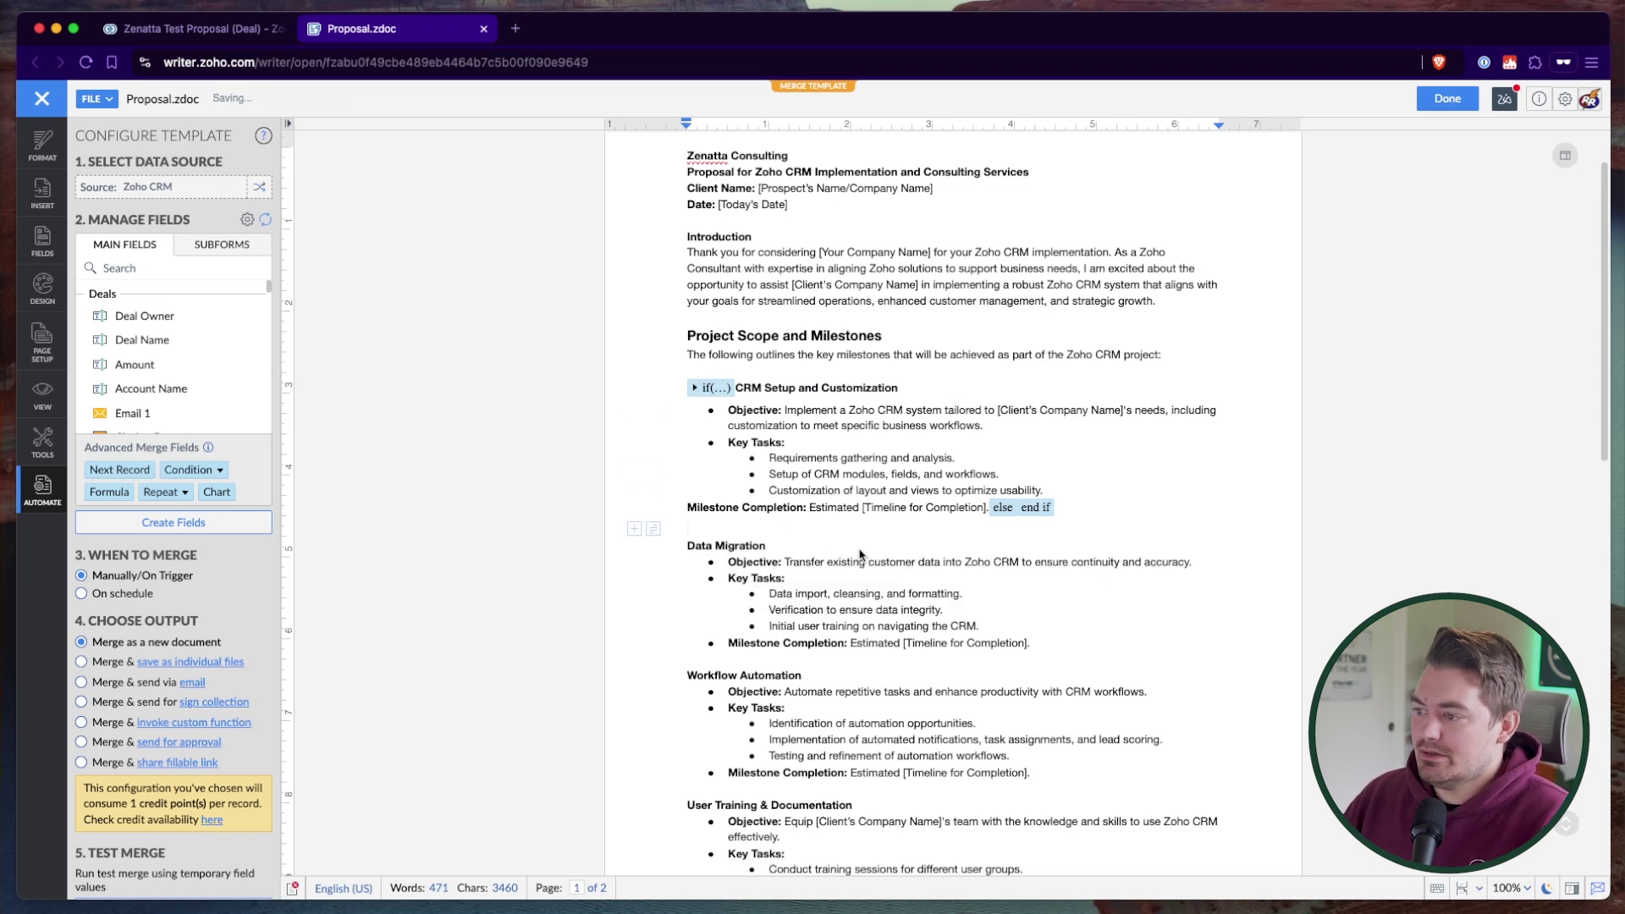
Step: Start a text condition before the Data Migration heading, based on the Deliverables field
left_click_drag(690, 546, 820, 556)
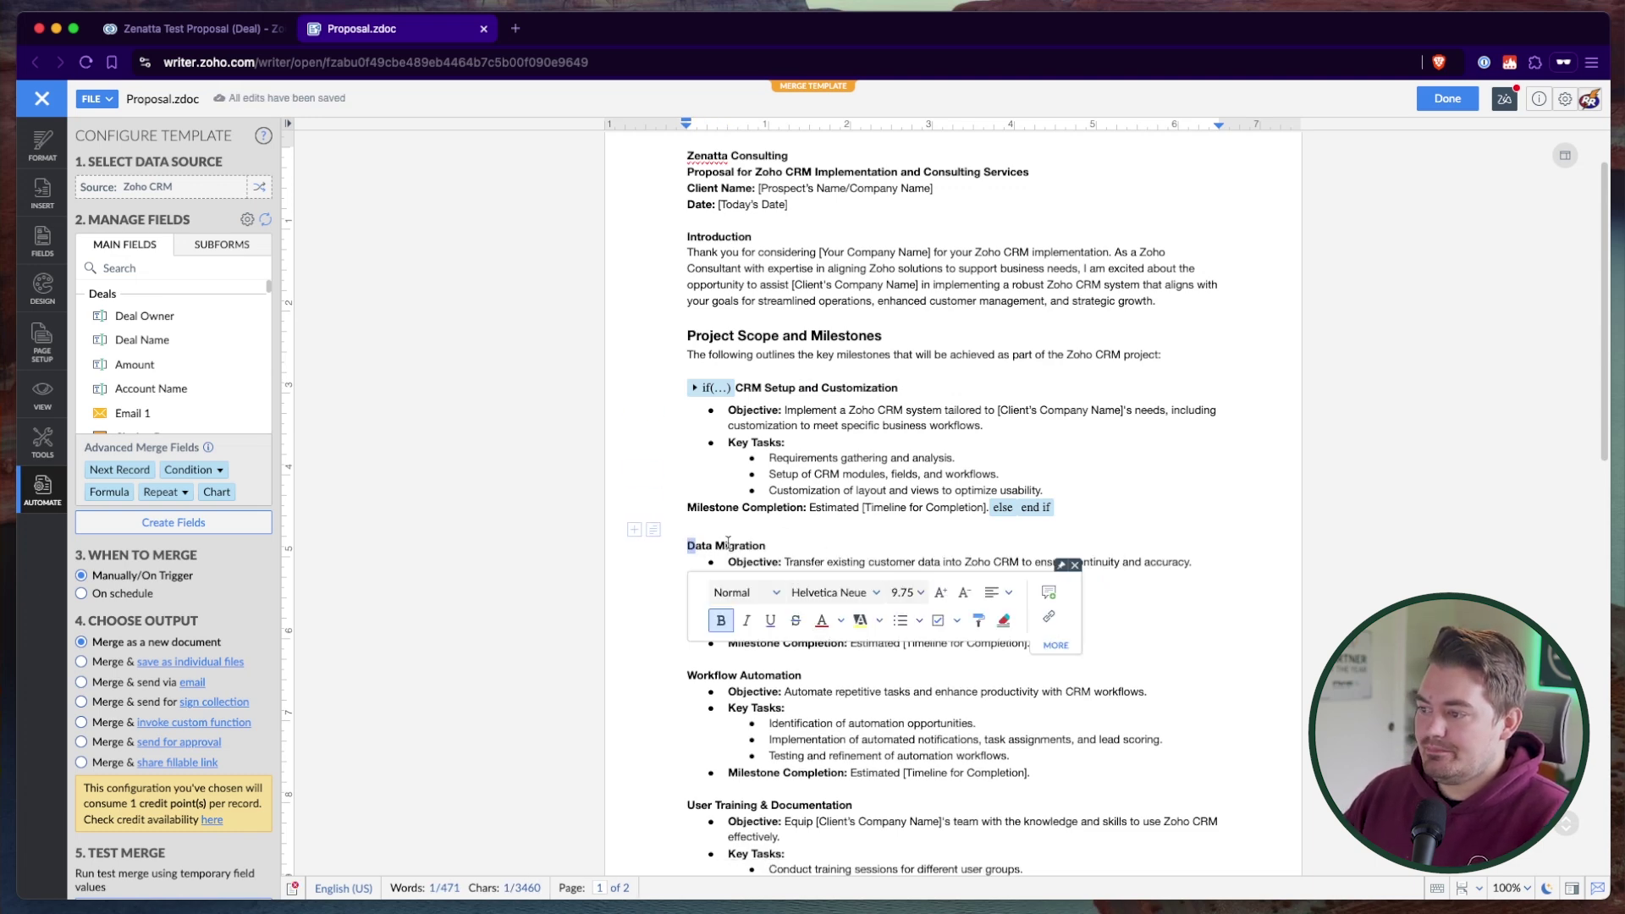
left_click(721, 544)
left_click(683, 547)
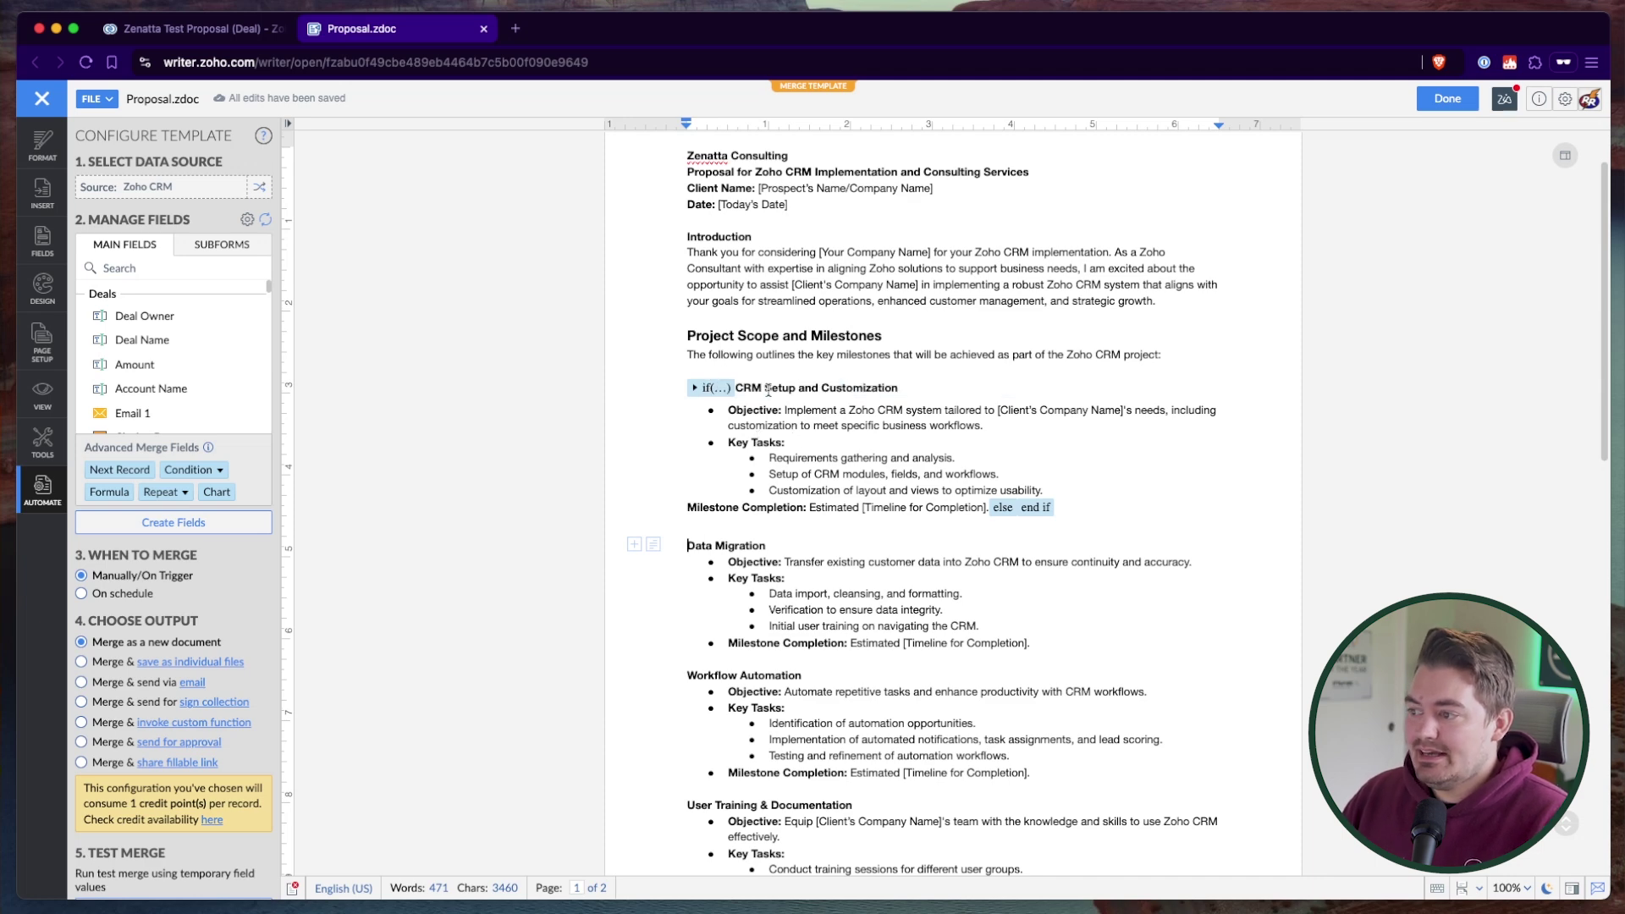
mouse_move(726, 397)
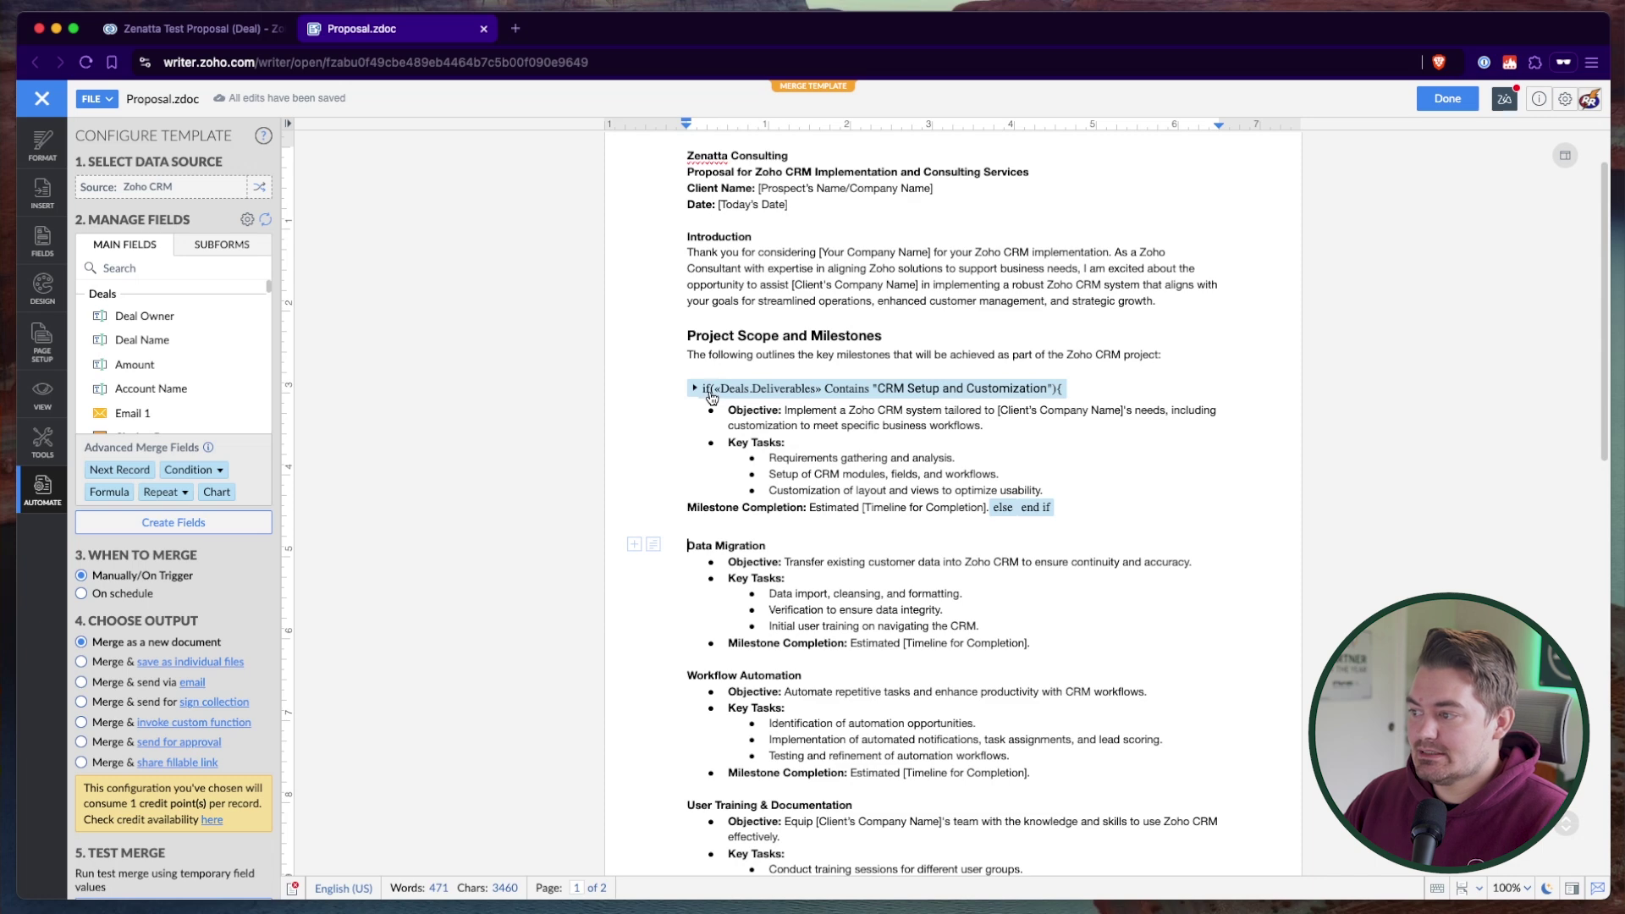
left_click_drag(744, 387, 1053, 508)
left_click(687, 550)
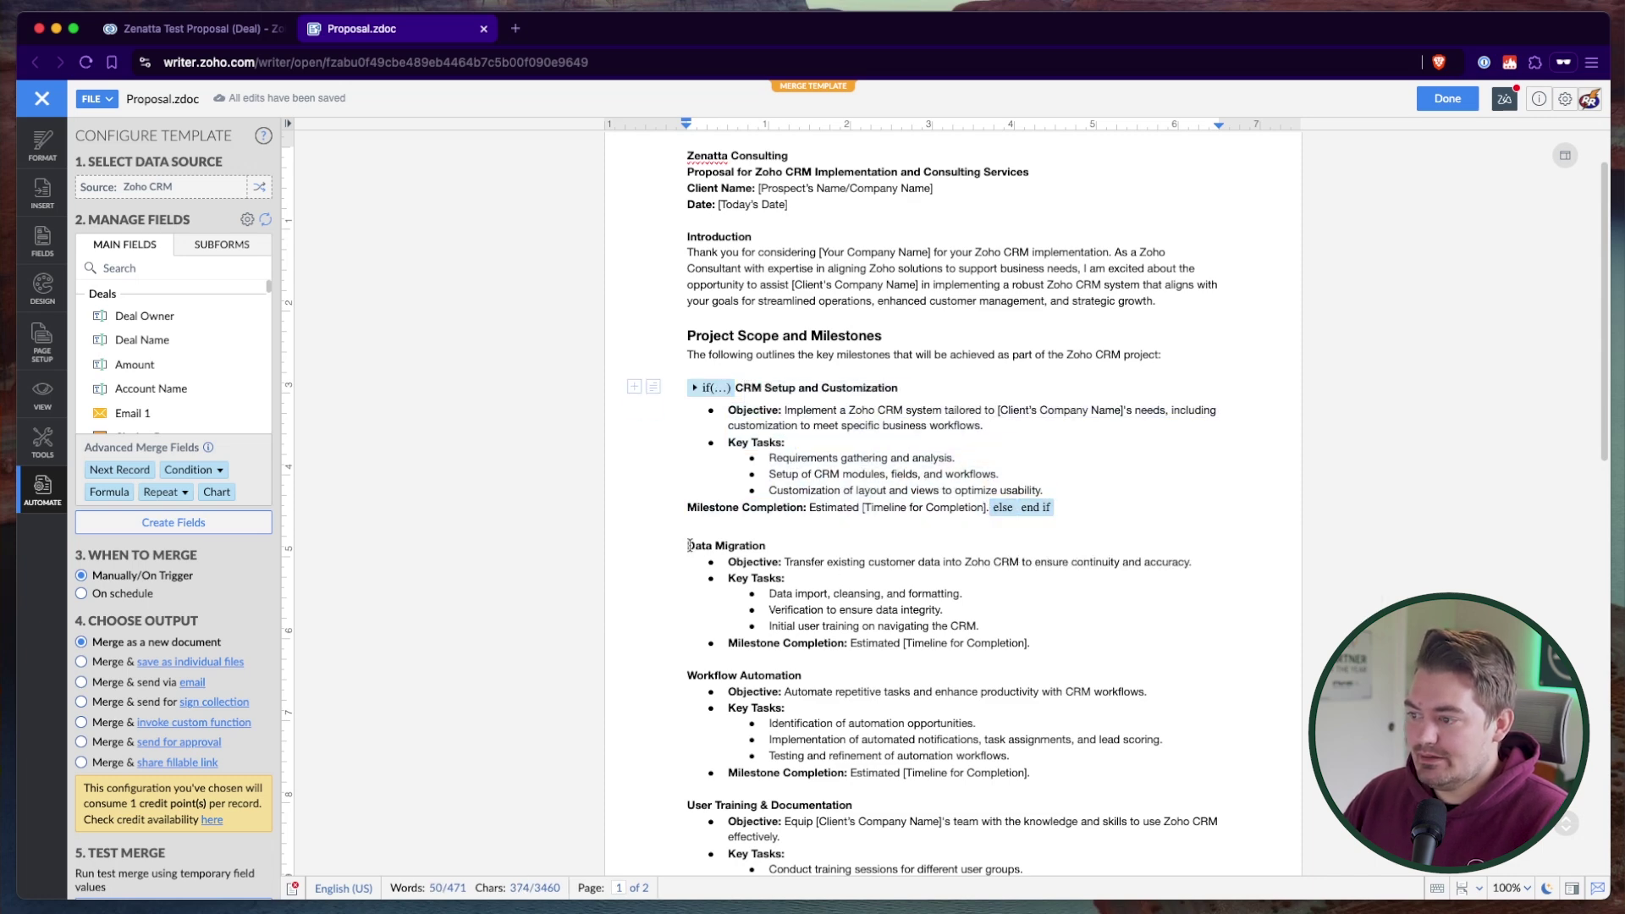
left_click(183, 476)
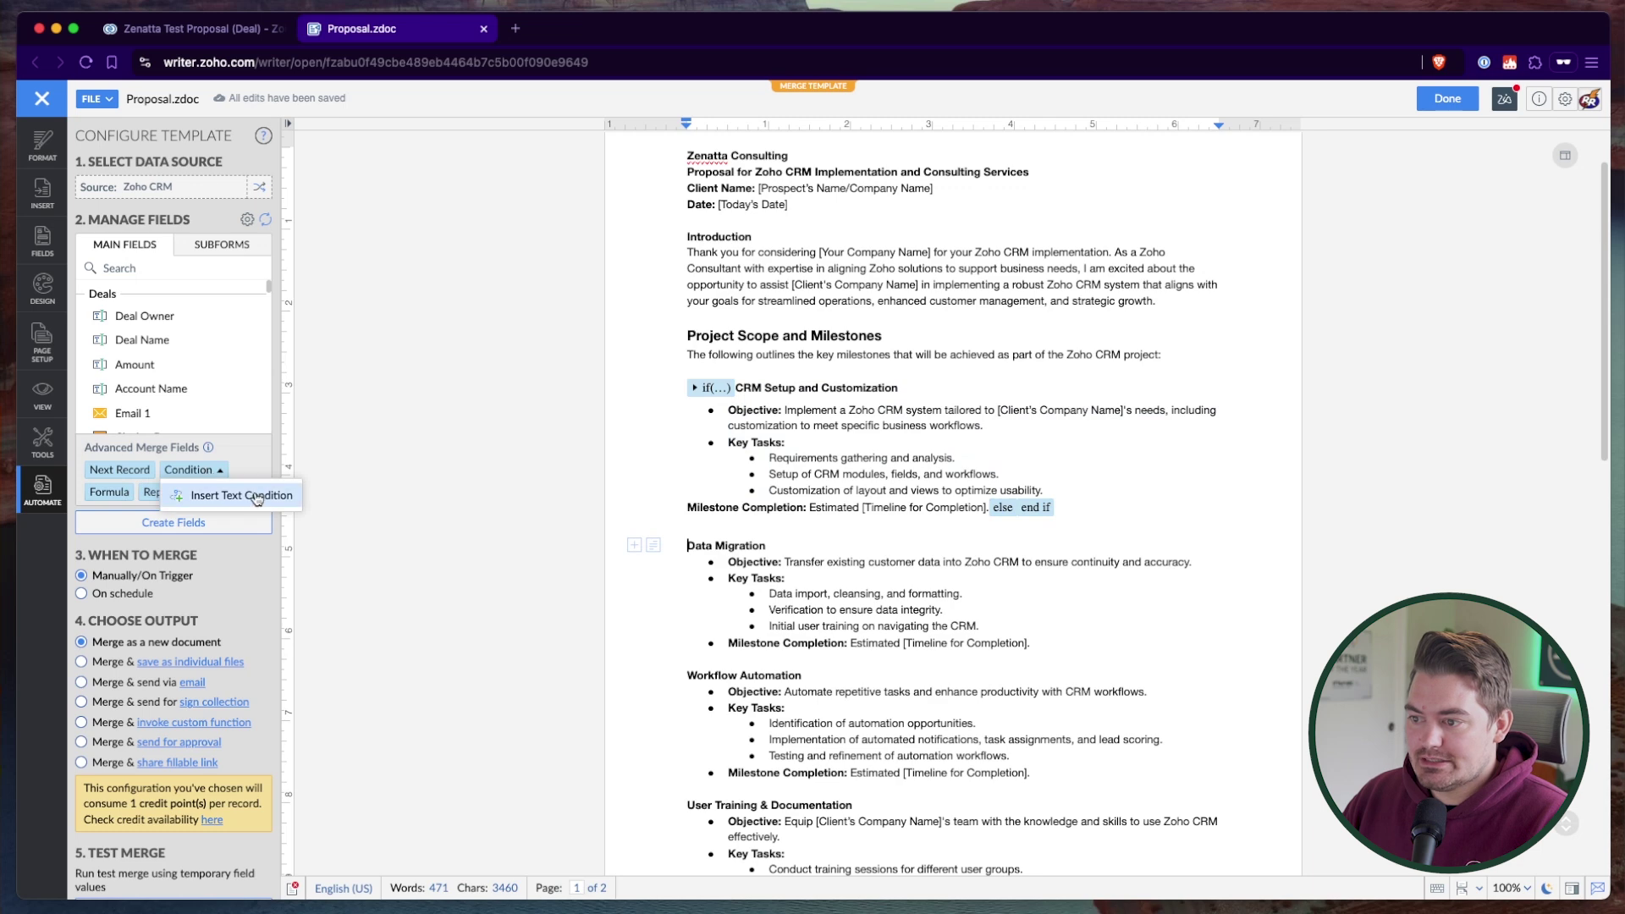
left_click(254, 500)
left_click(597, 492)
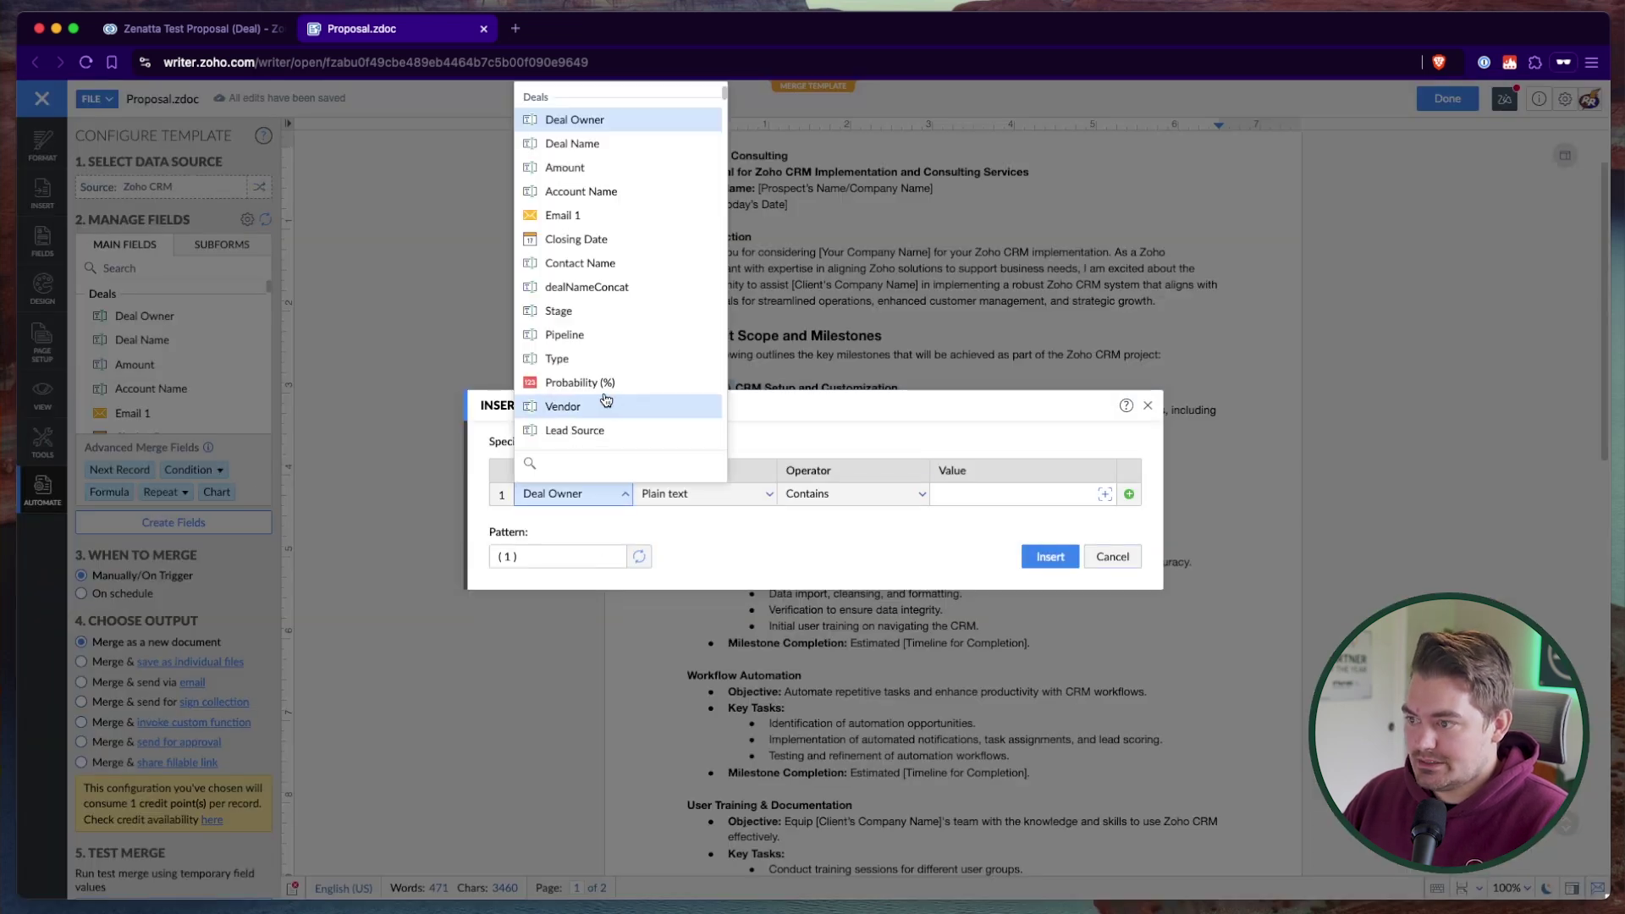
type("deli")
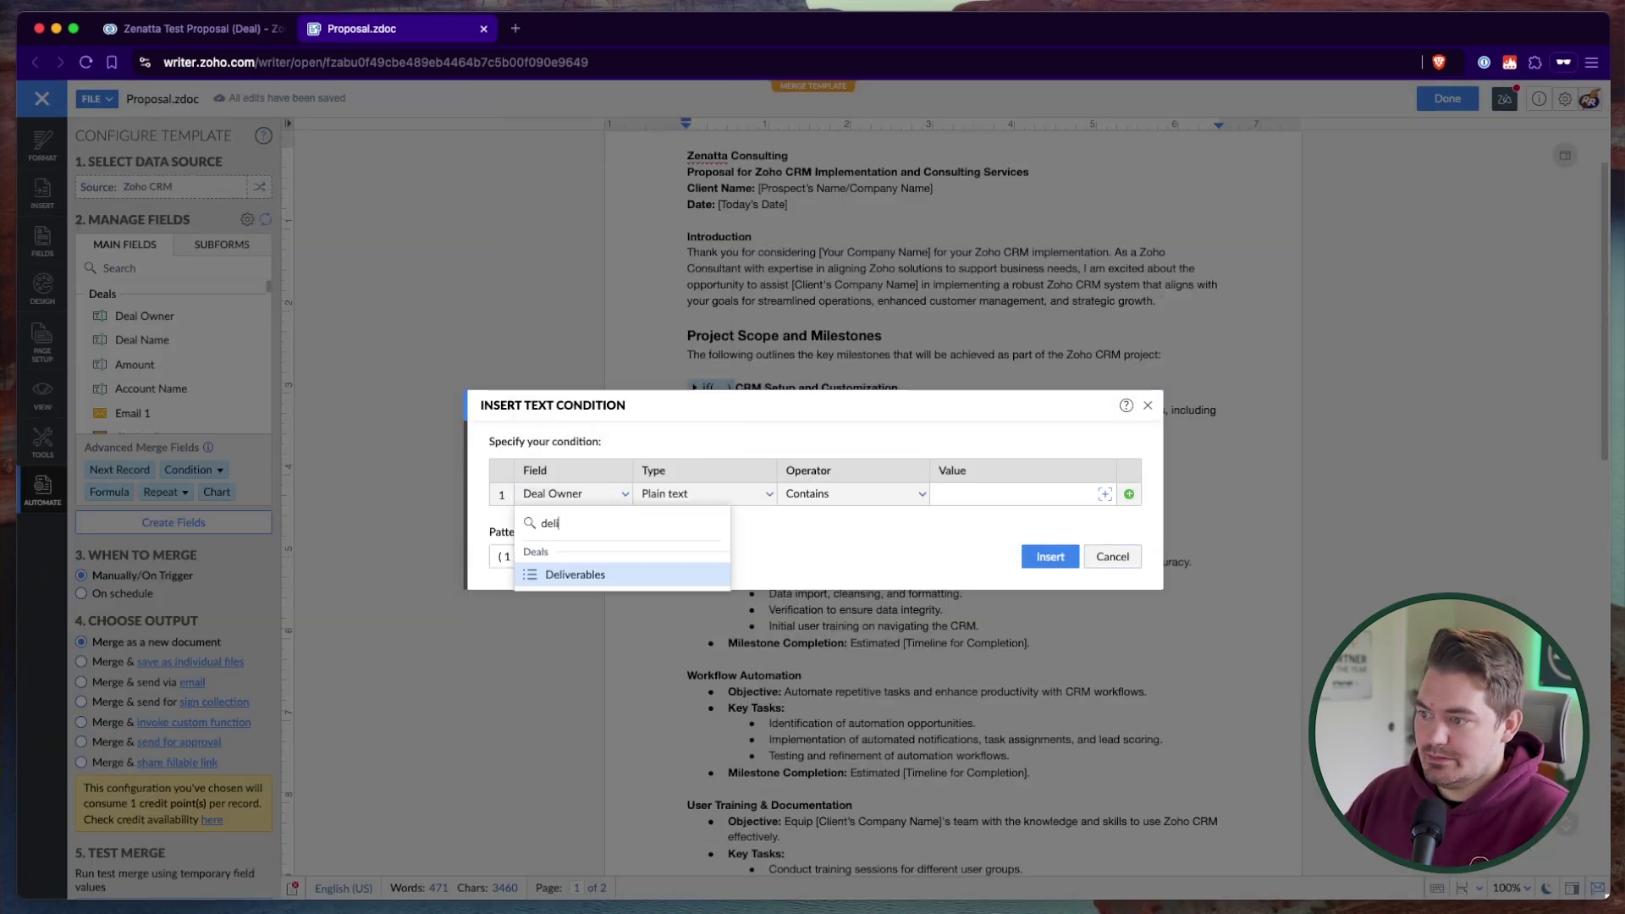
left_click(575, 574)
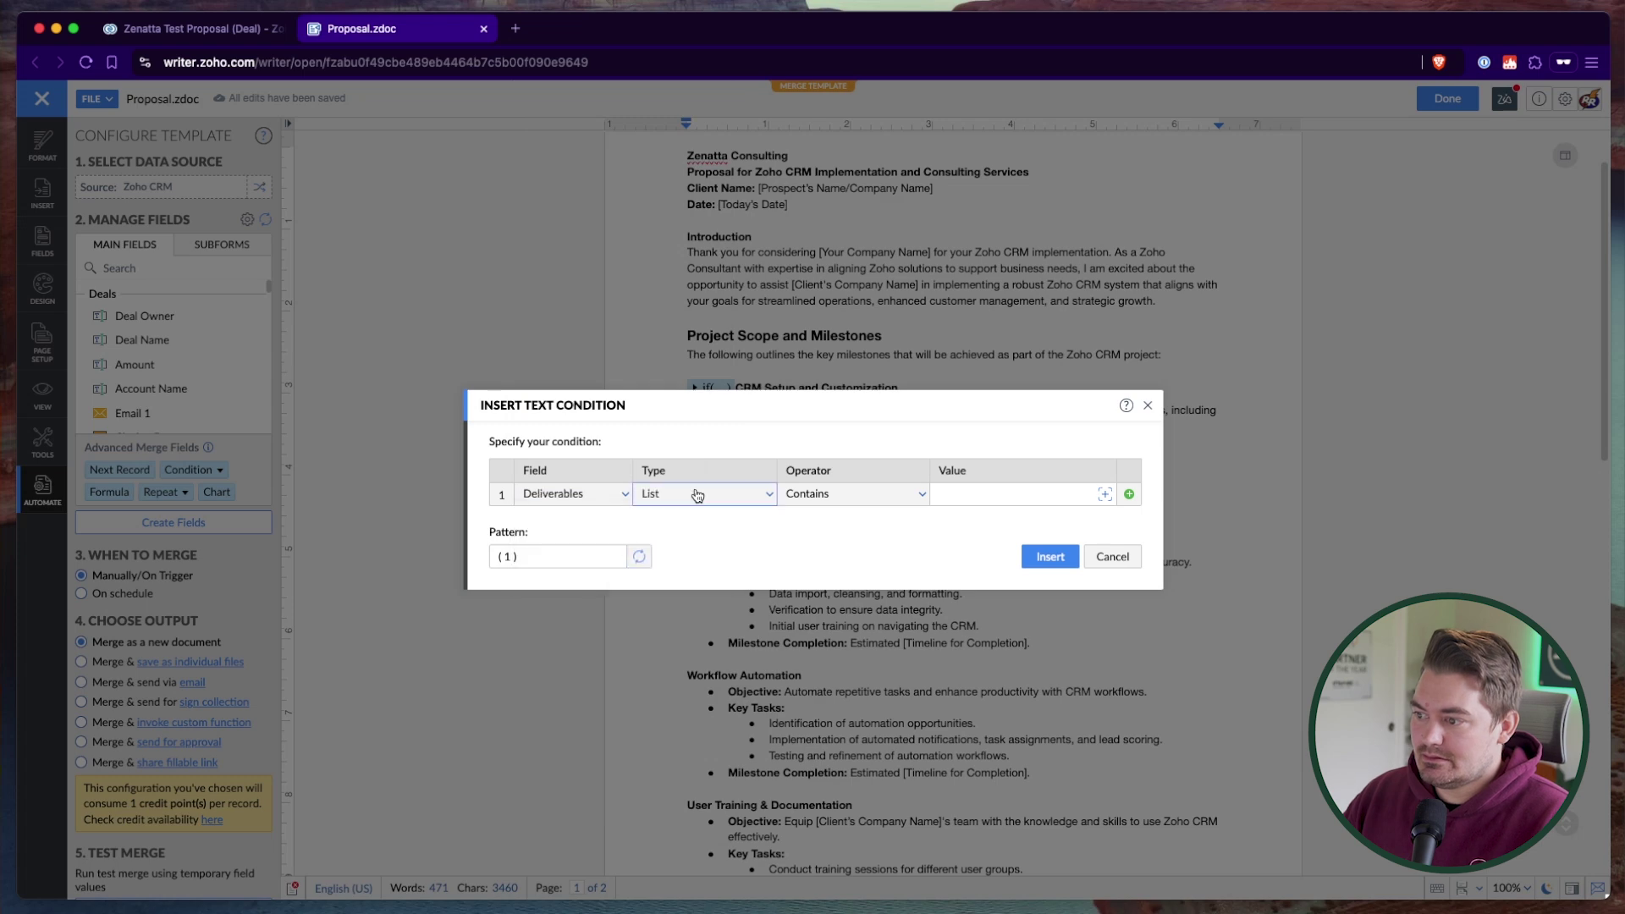
Step: Make the condition check that Deliverables contains "Data Migration" and insert it
left_click(998, 493)
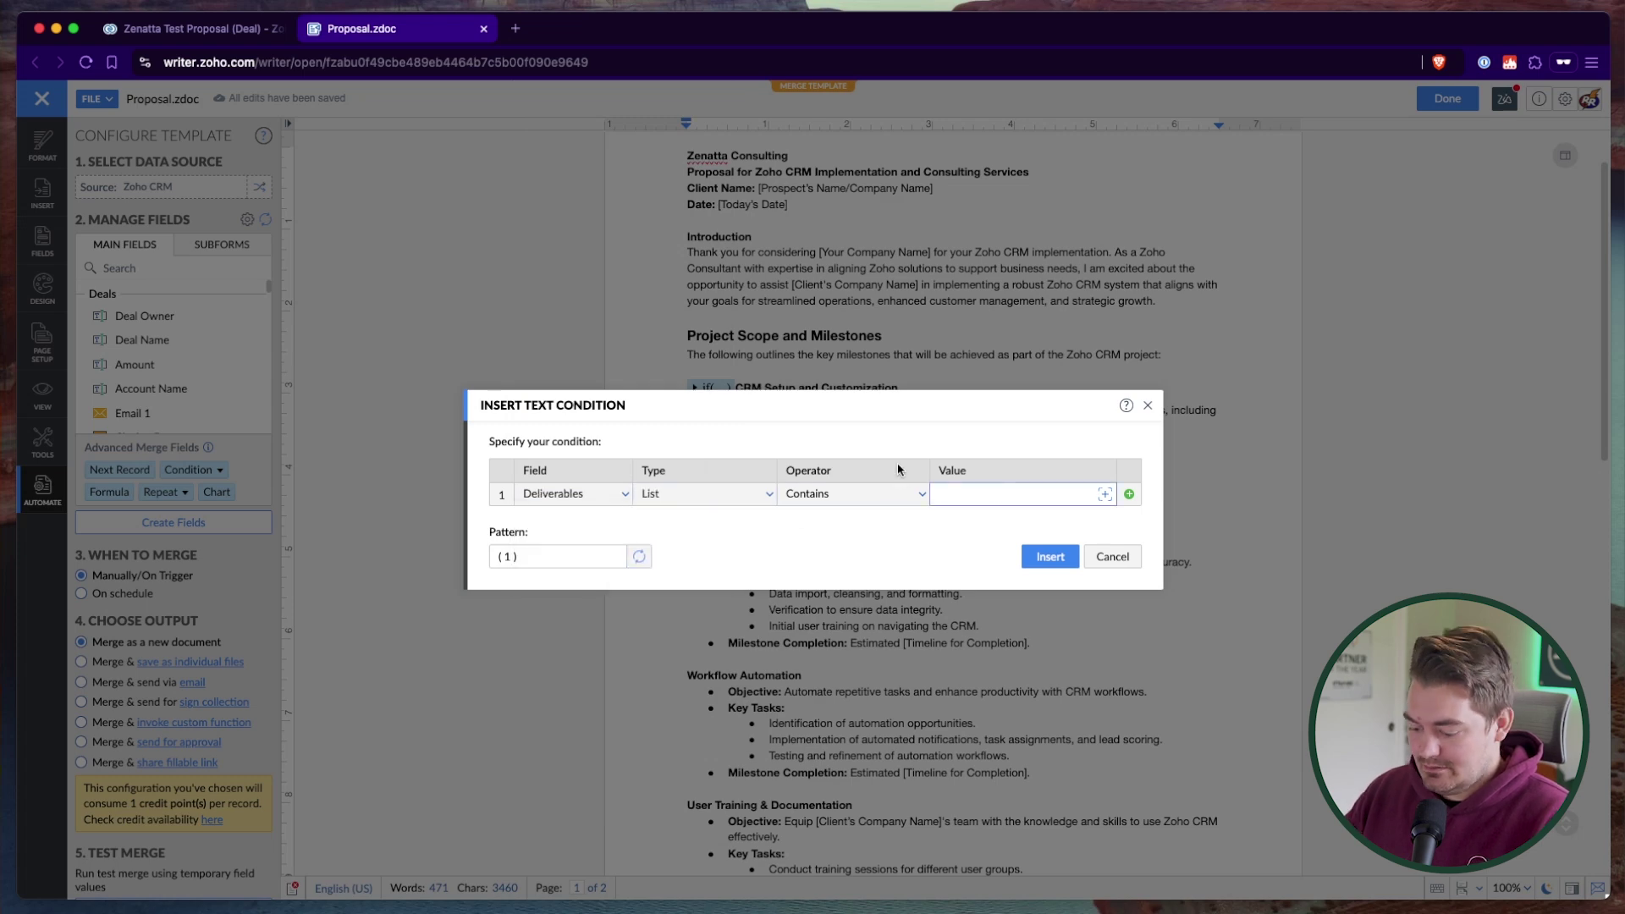
type("Data Migration")
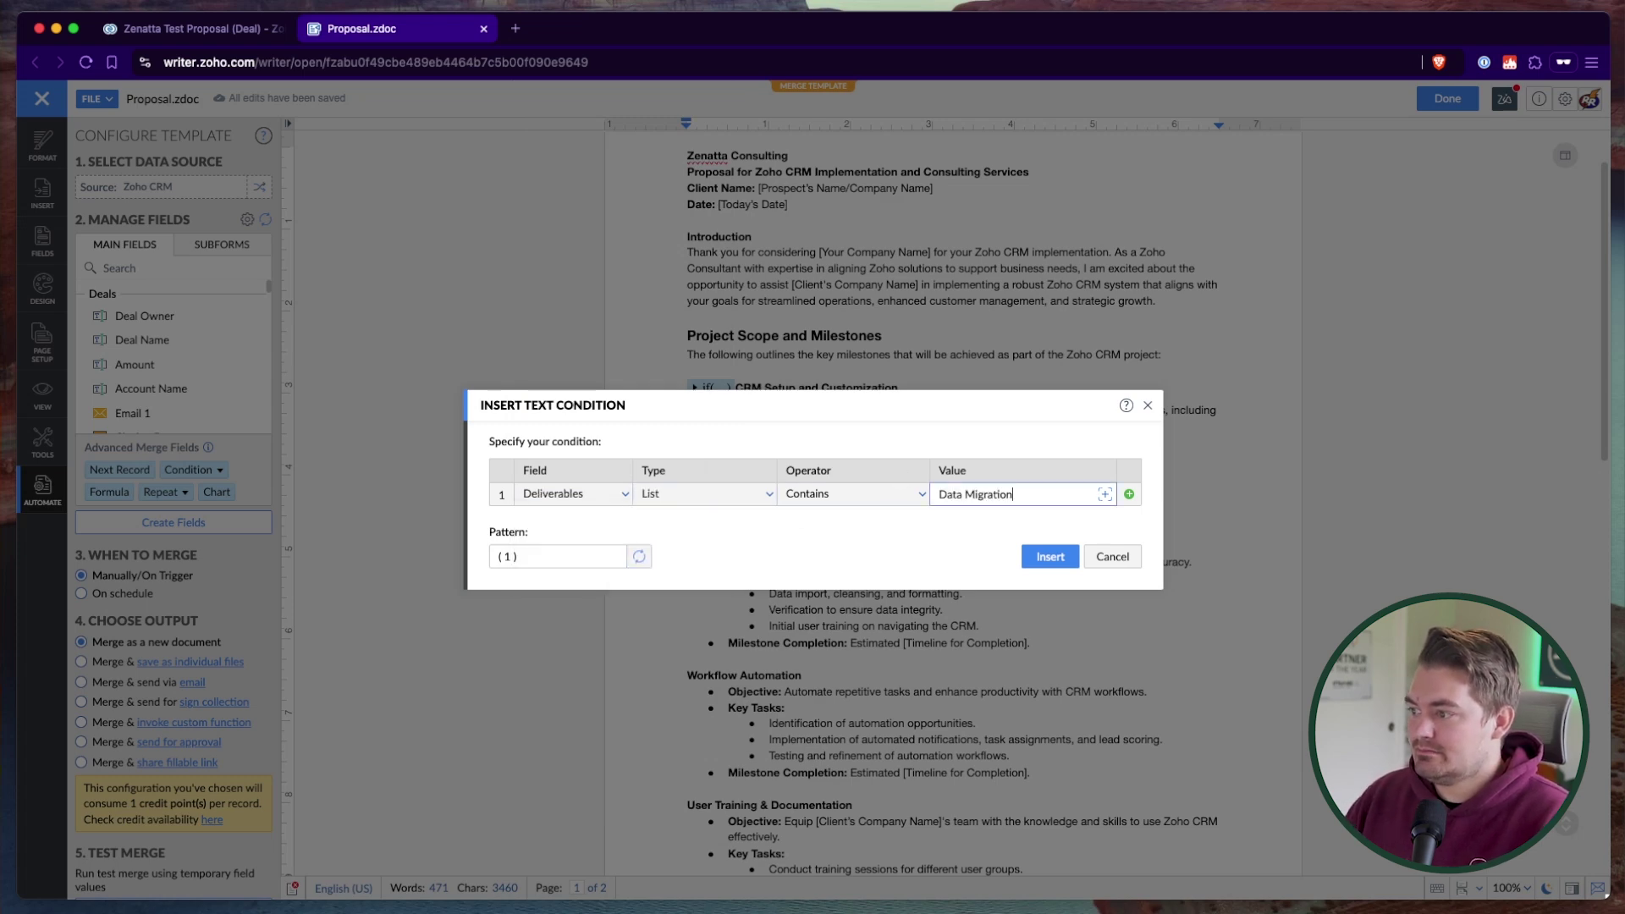
left_click(1039, 559)
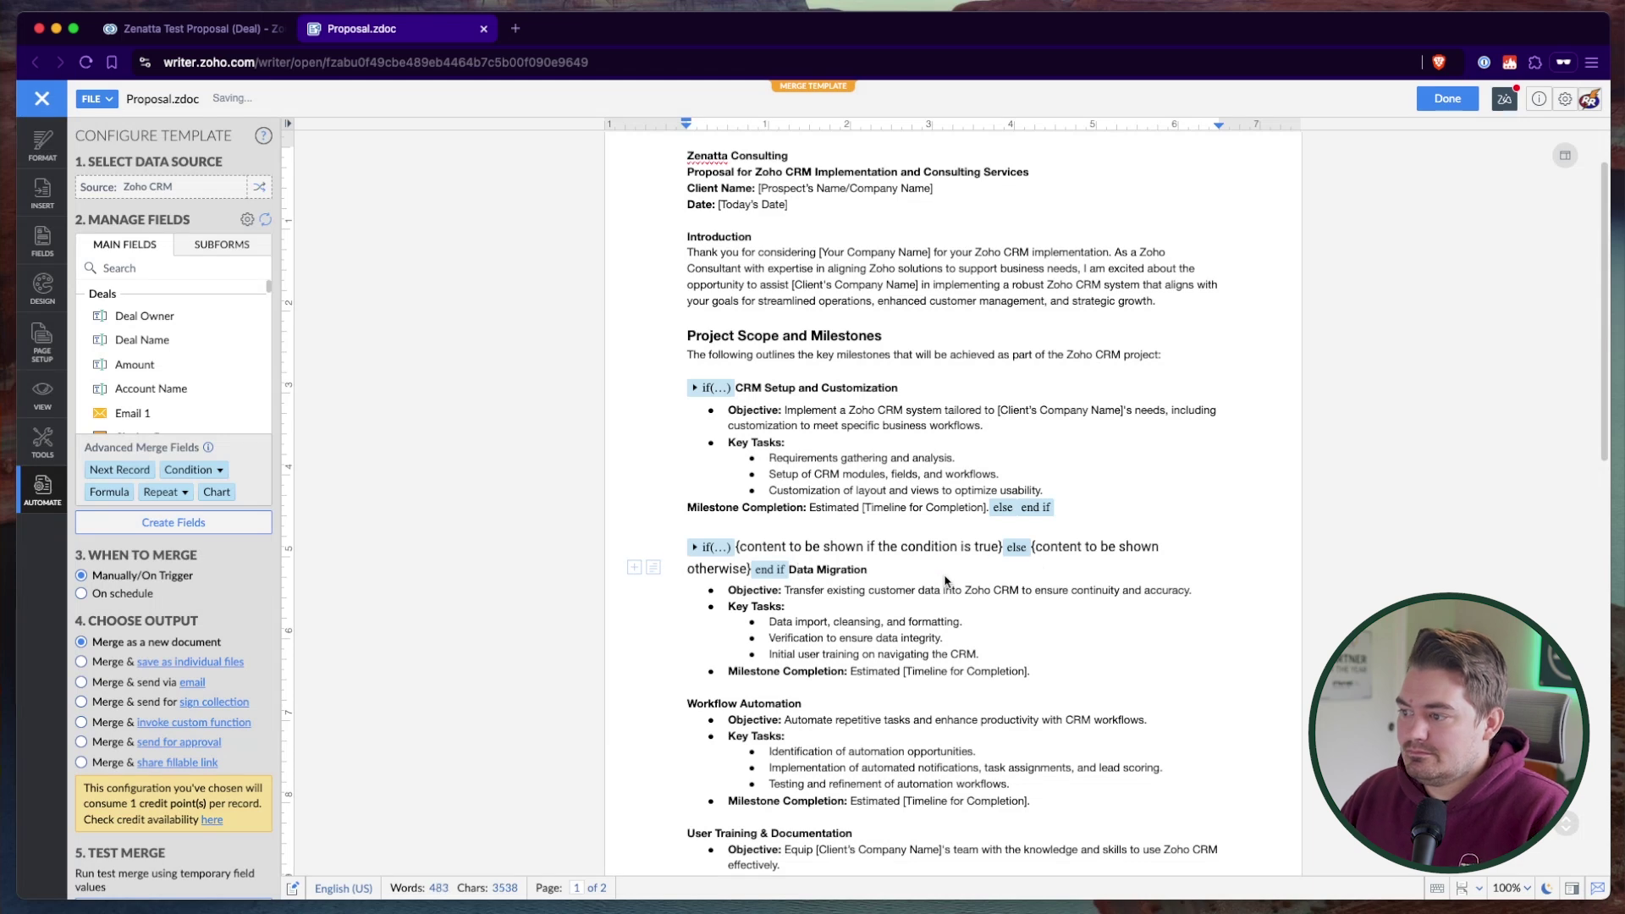
Step: Move the whole Data Migration section into its condition and delete both content placeholders
left_click_drag(1091, 678, 735, 547)
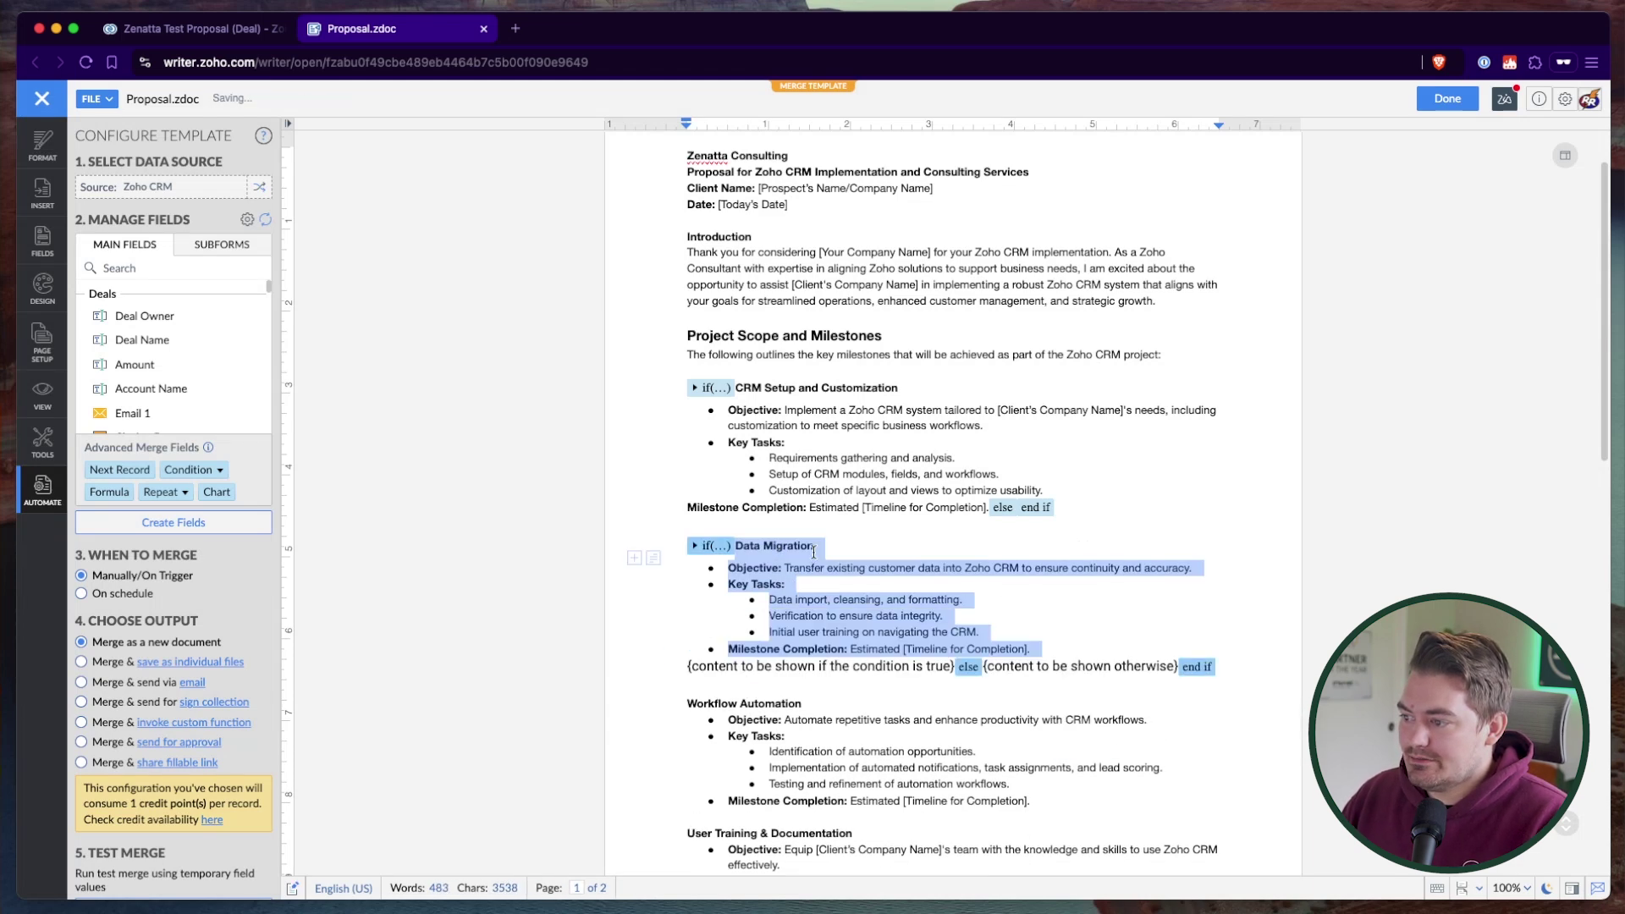
left_click(950, 677)
key("BackSpace")
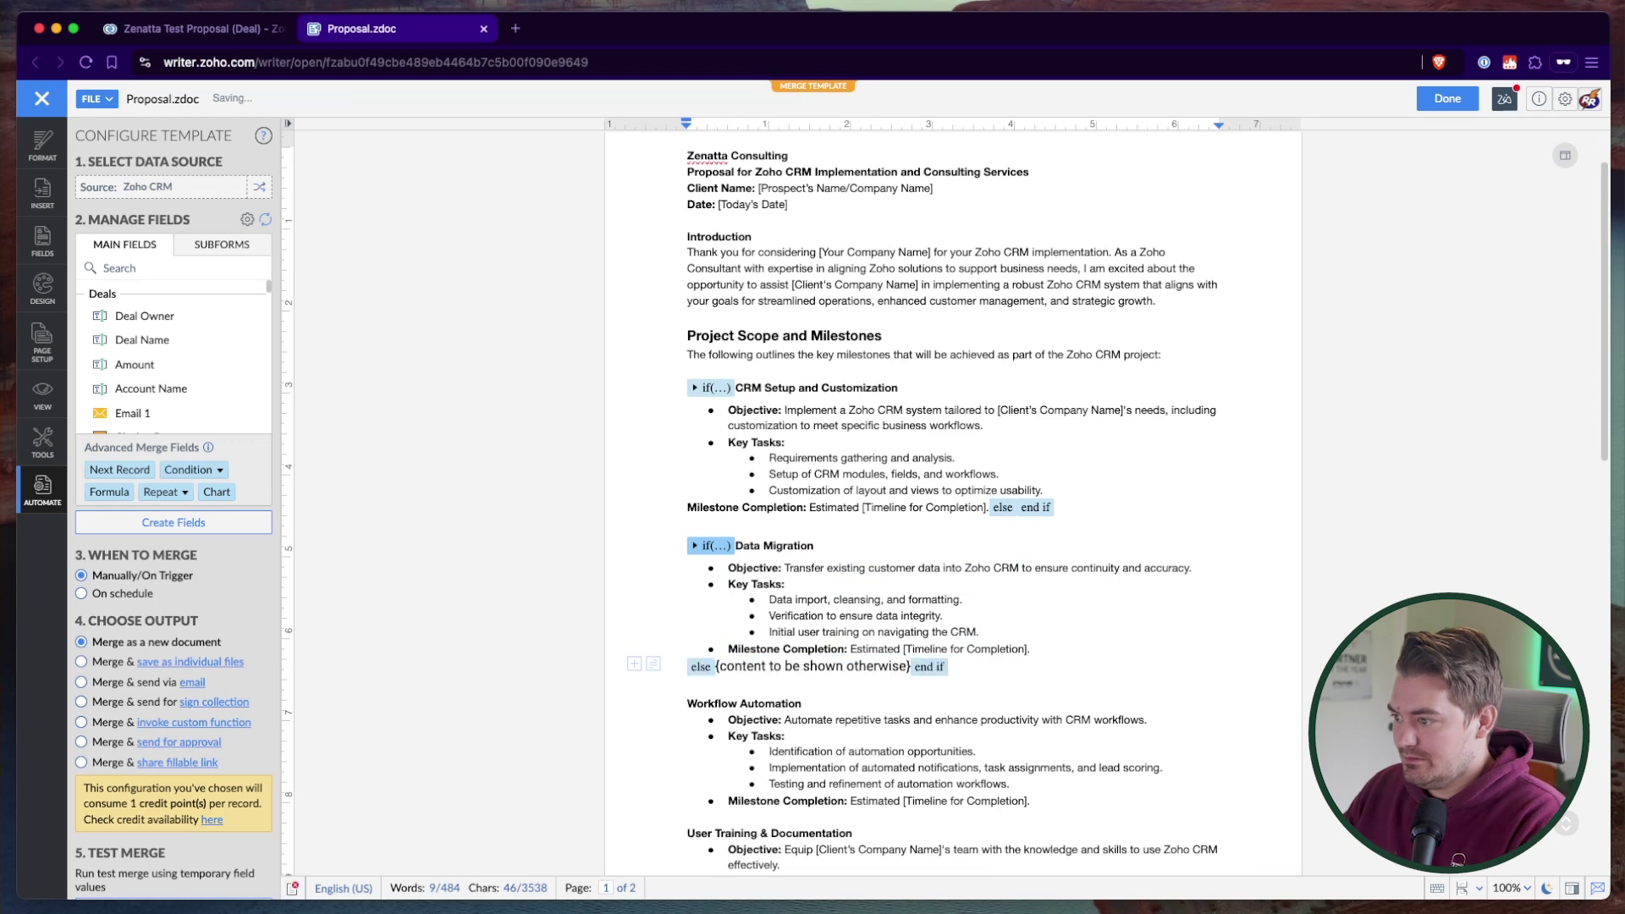
left_click(826, 678)
key("BackSpace")
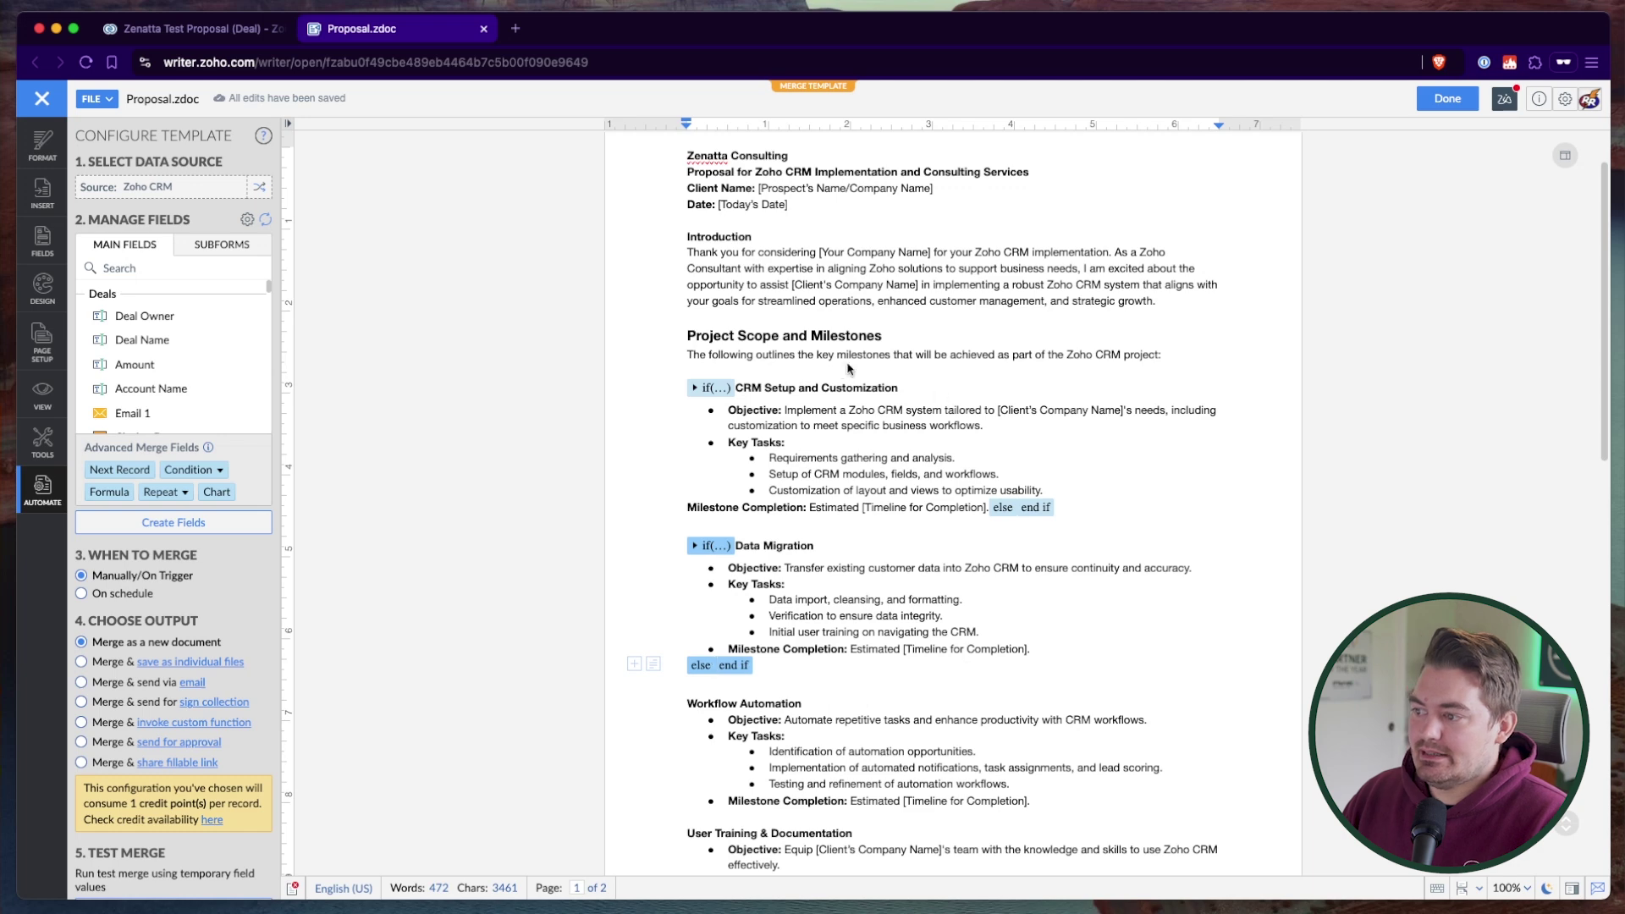
Step: Replace the [Prospect's Name/Company Name] placeholder after Client Name with the Deals Account Name merge field
scroll(931, 280, "up", 2)
left_click_drag(948, 261, 756, 257)
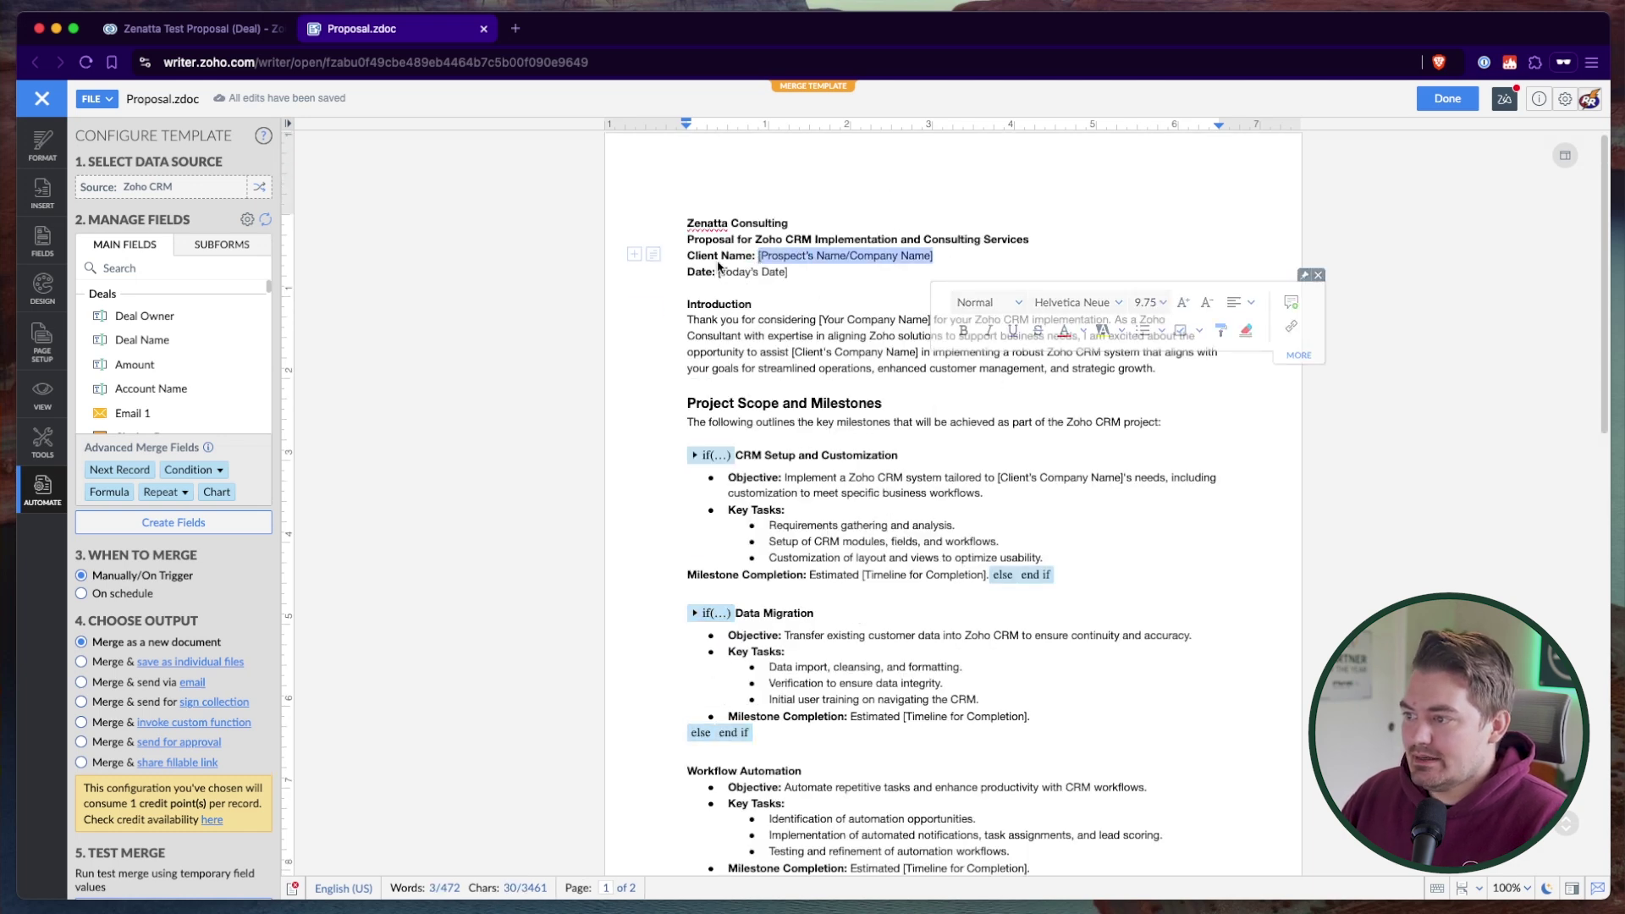
type("#")
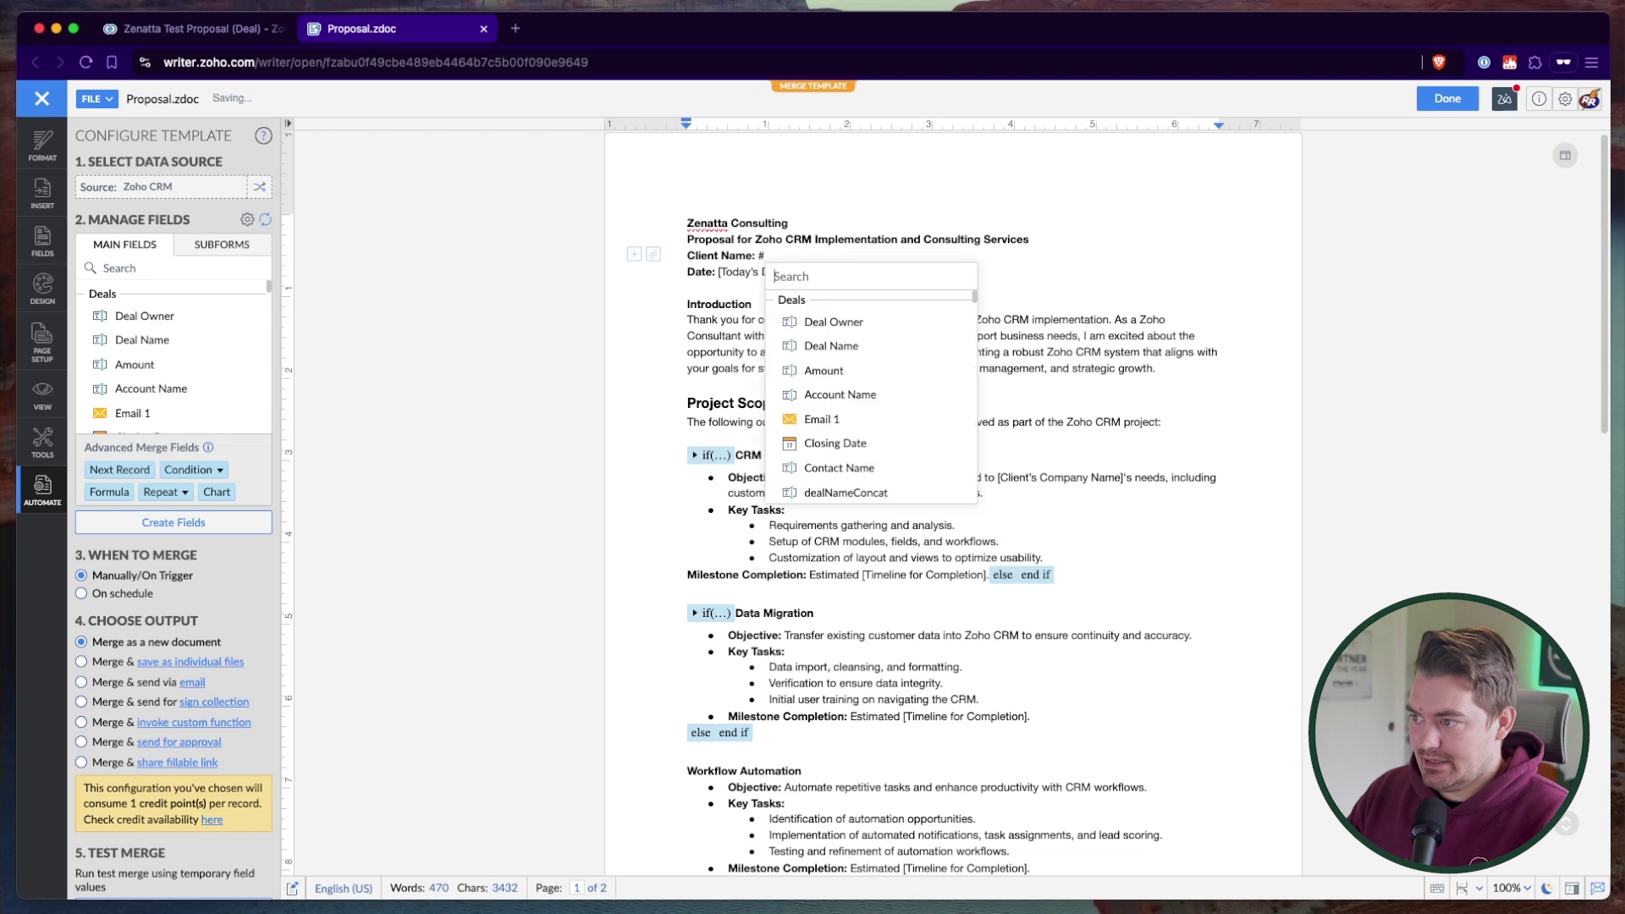
type("Account")
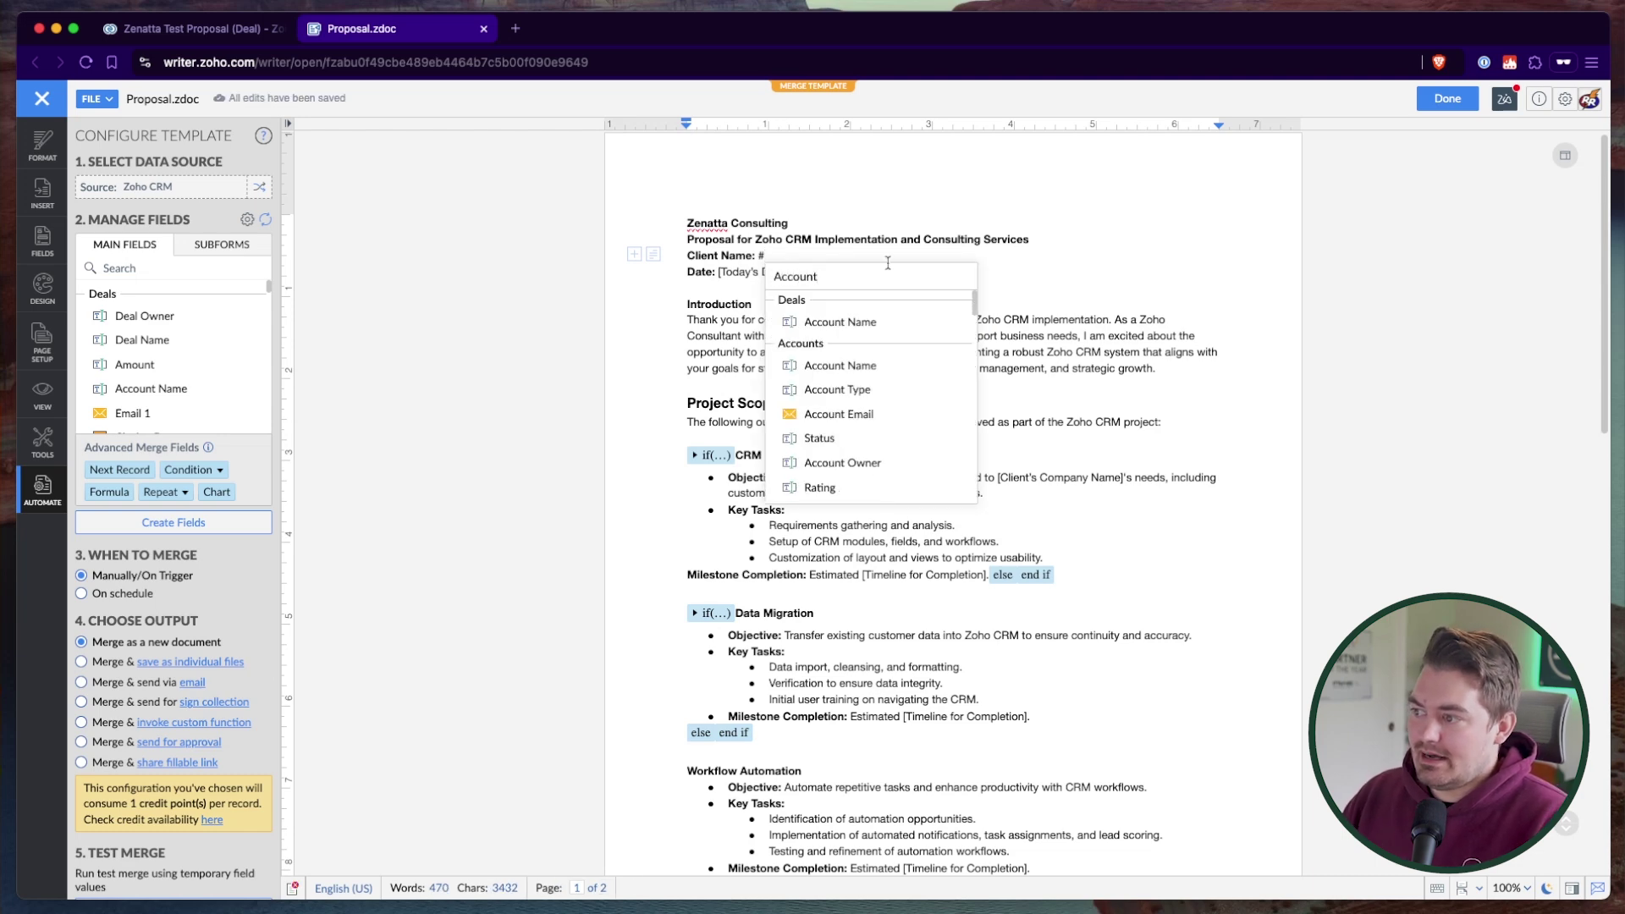
left_click(893, 324)
Step: Replace the [Today's Date] placeholder with the Dynamic Today's Date field
left_click_drag(786, 273, 717, 273)
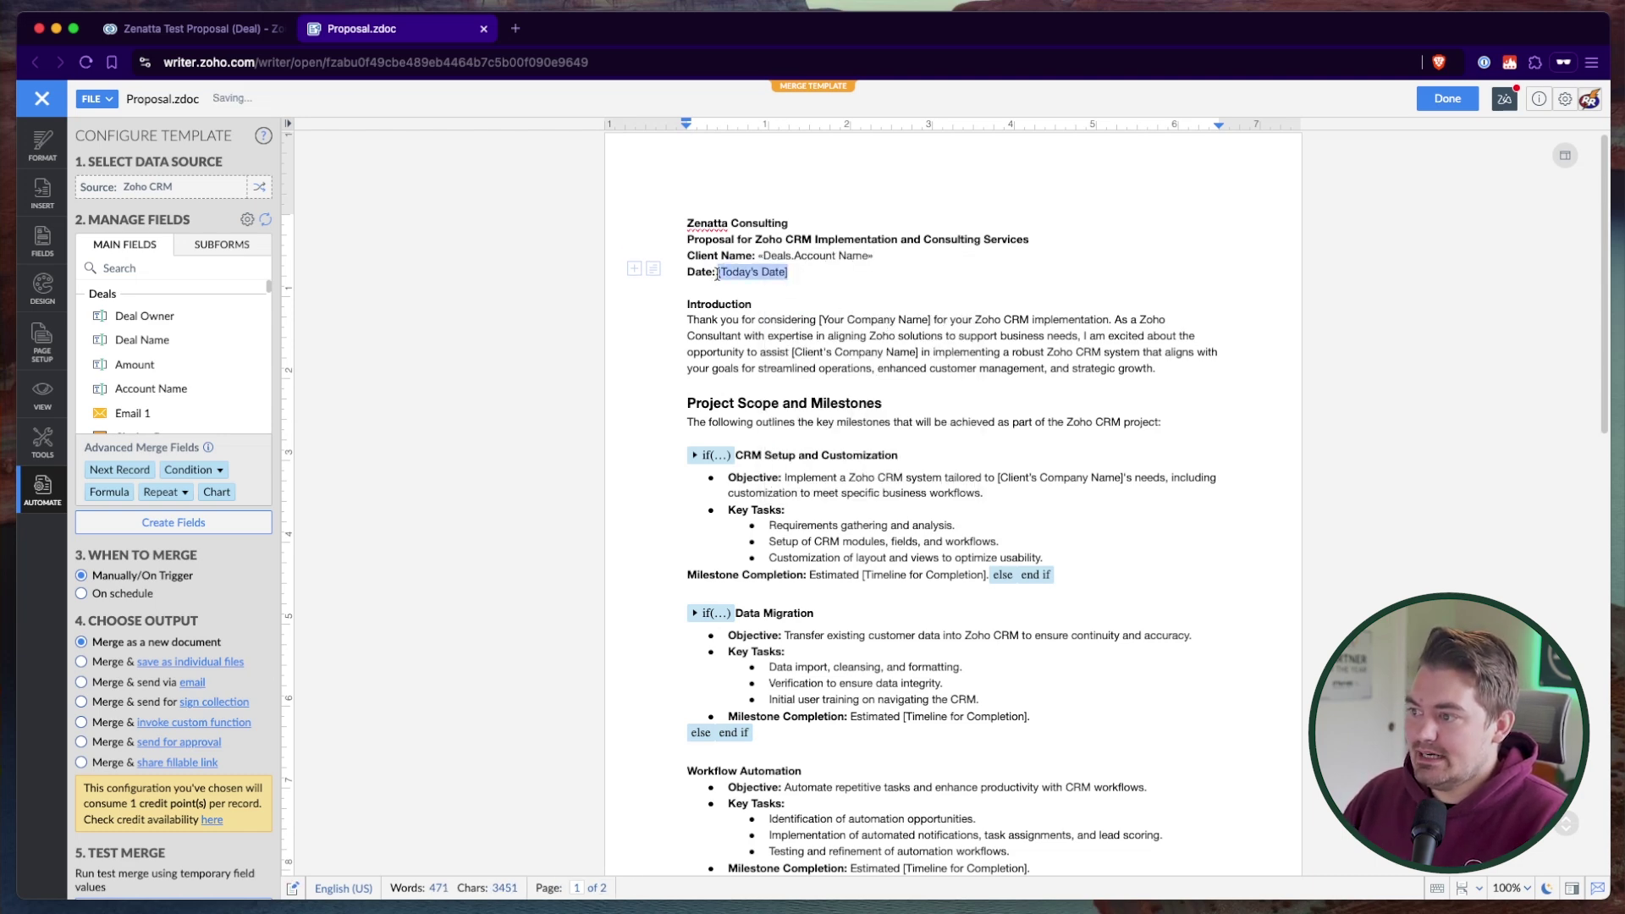
key("BackSpace")
left_click(42, 240)
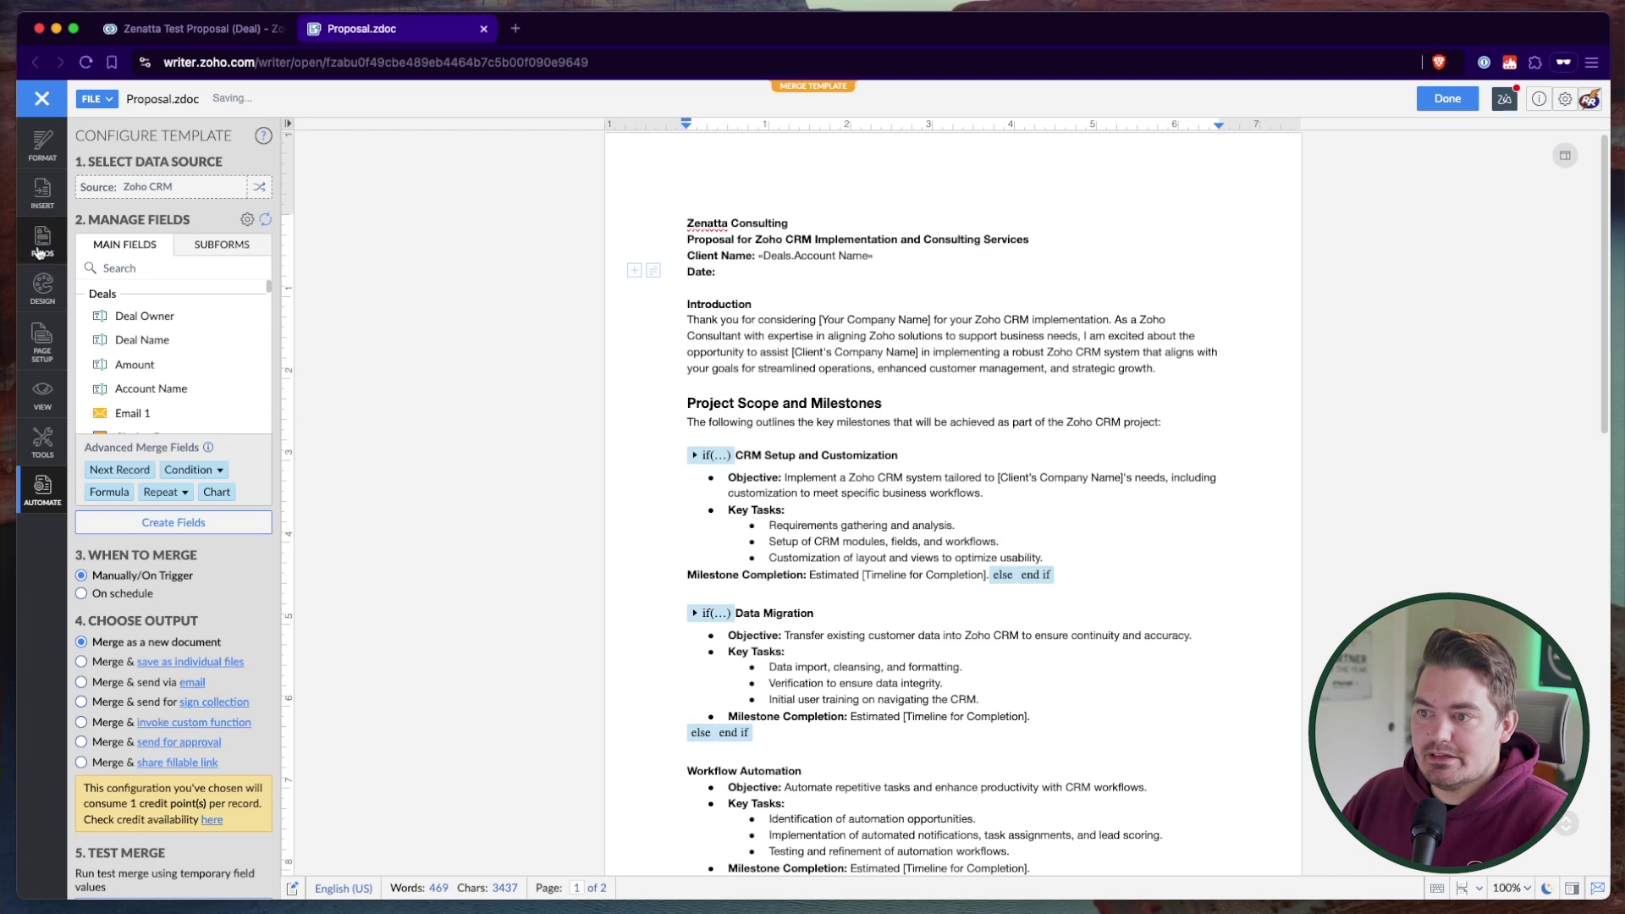
left_click(122, 193)
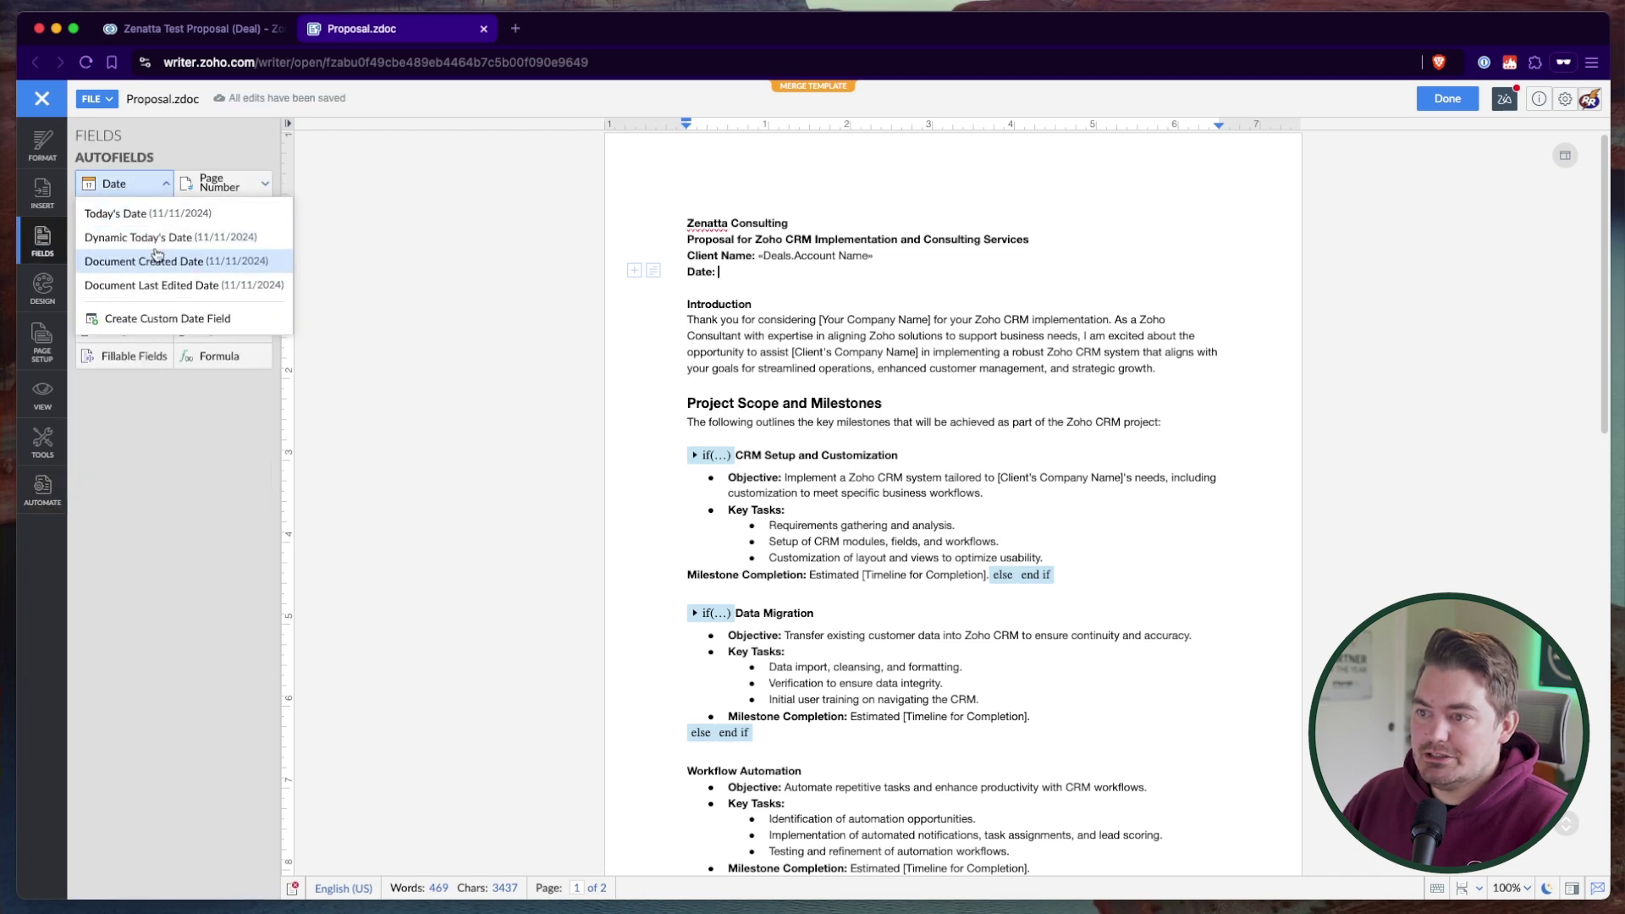
left_click(169, 242)
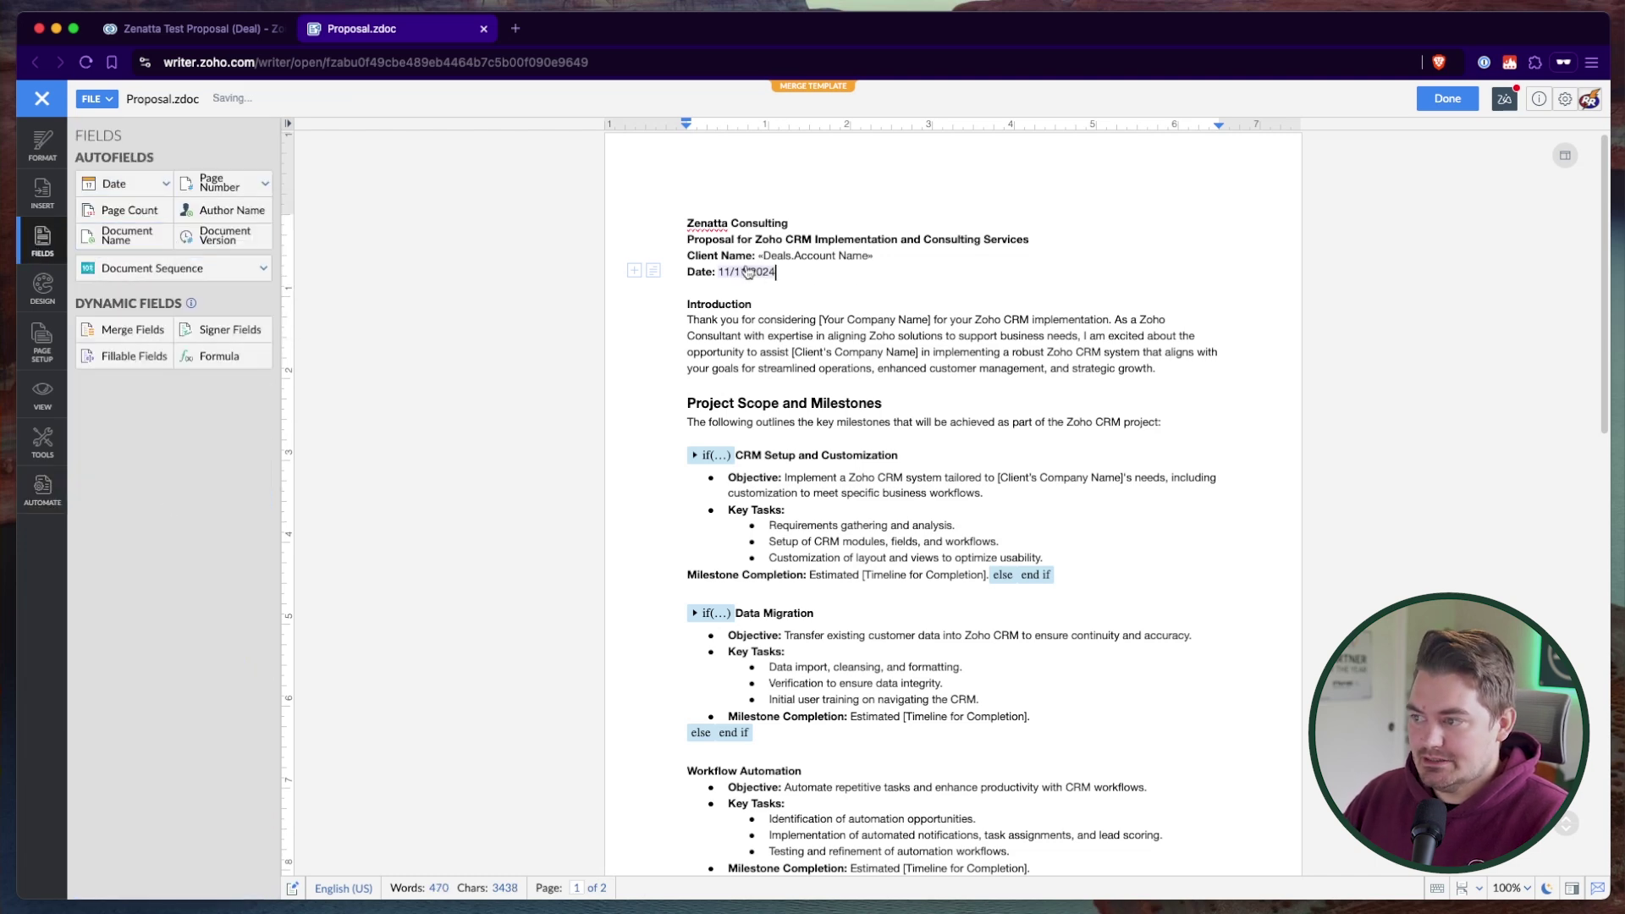
left_click(736, 275)
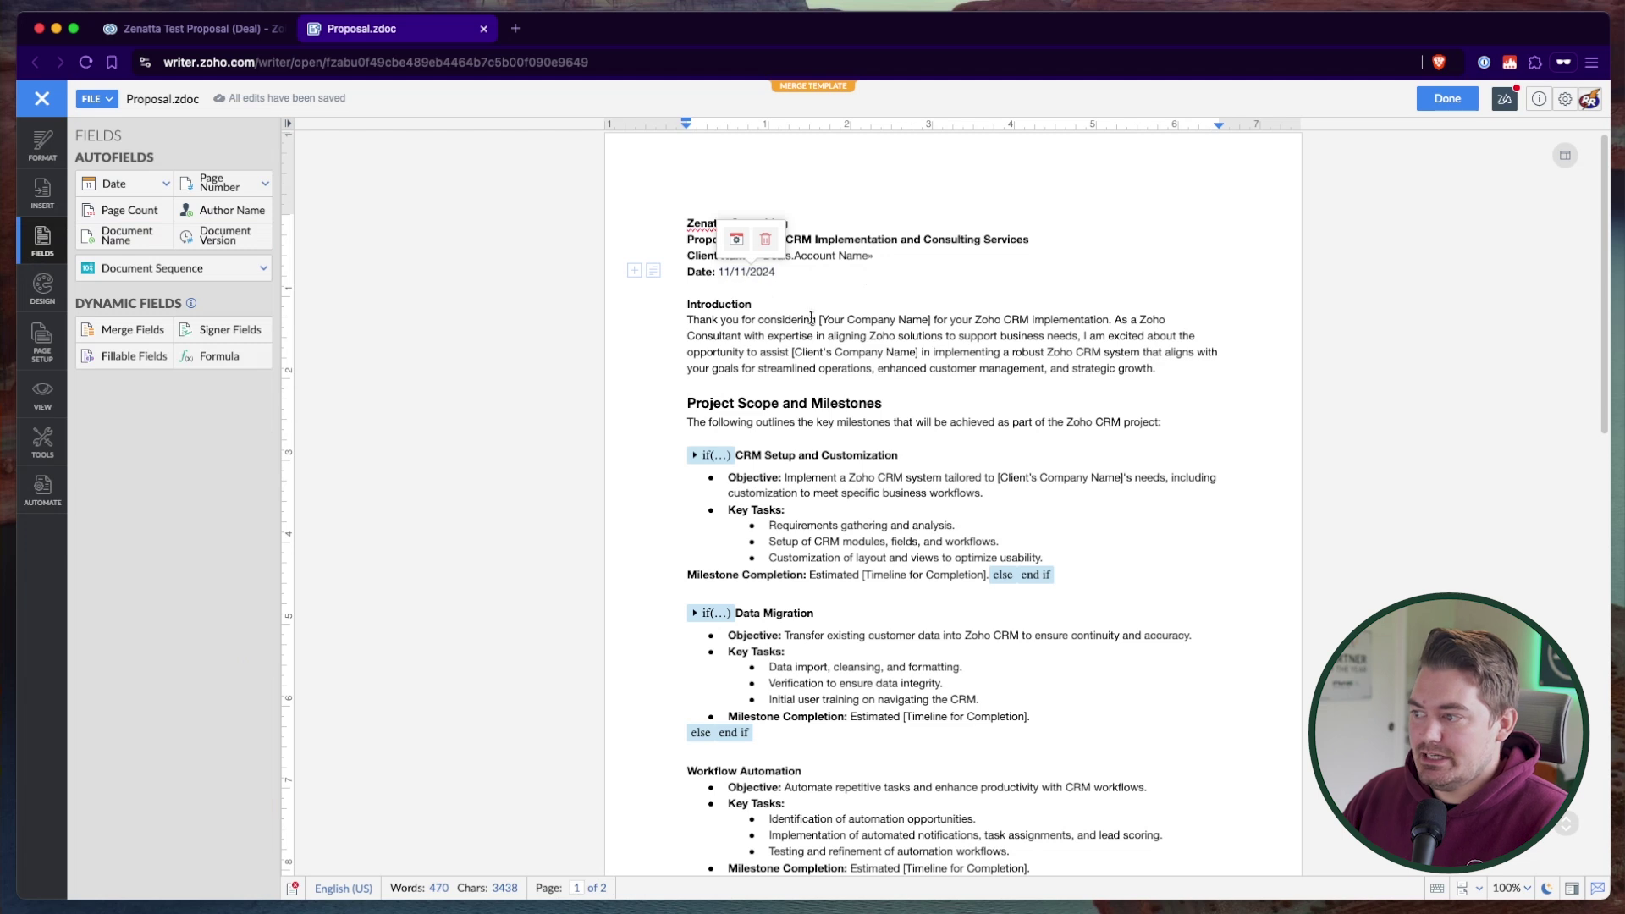
left_click(825, 336)
Step: Replace the [Your Company Name] placeholder in the Introduction with "Zenatta Consulting"
left_click_drag(934, 320, 820, 322)
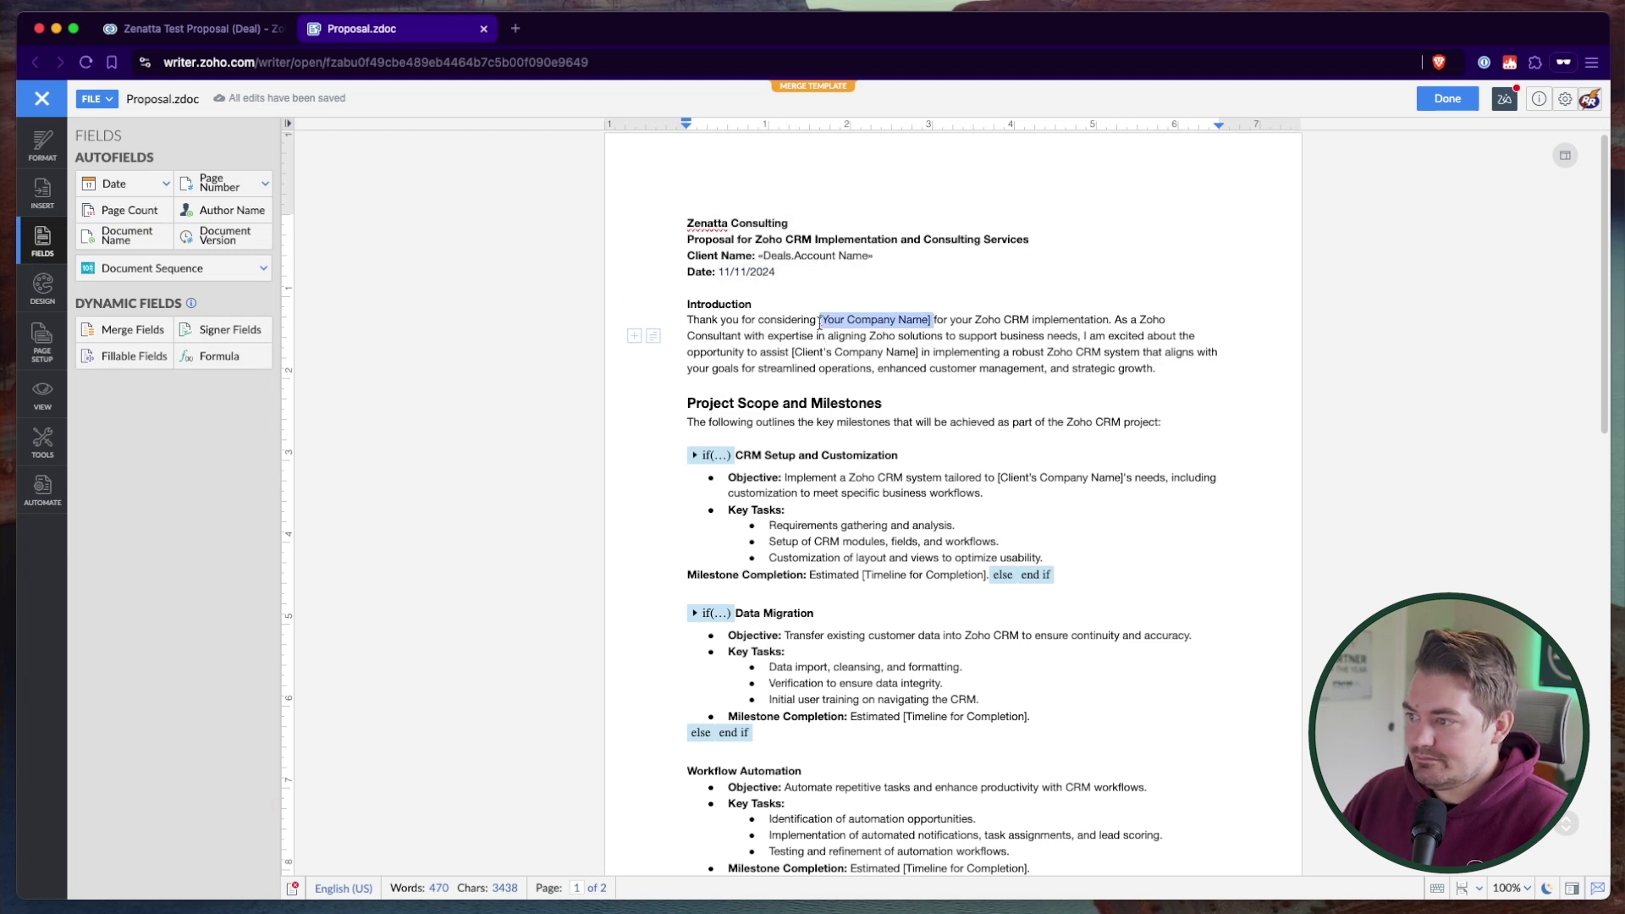
left_click(931, 306)
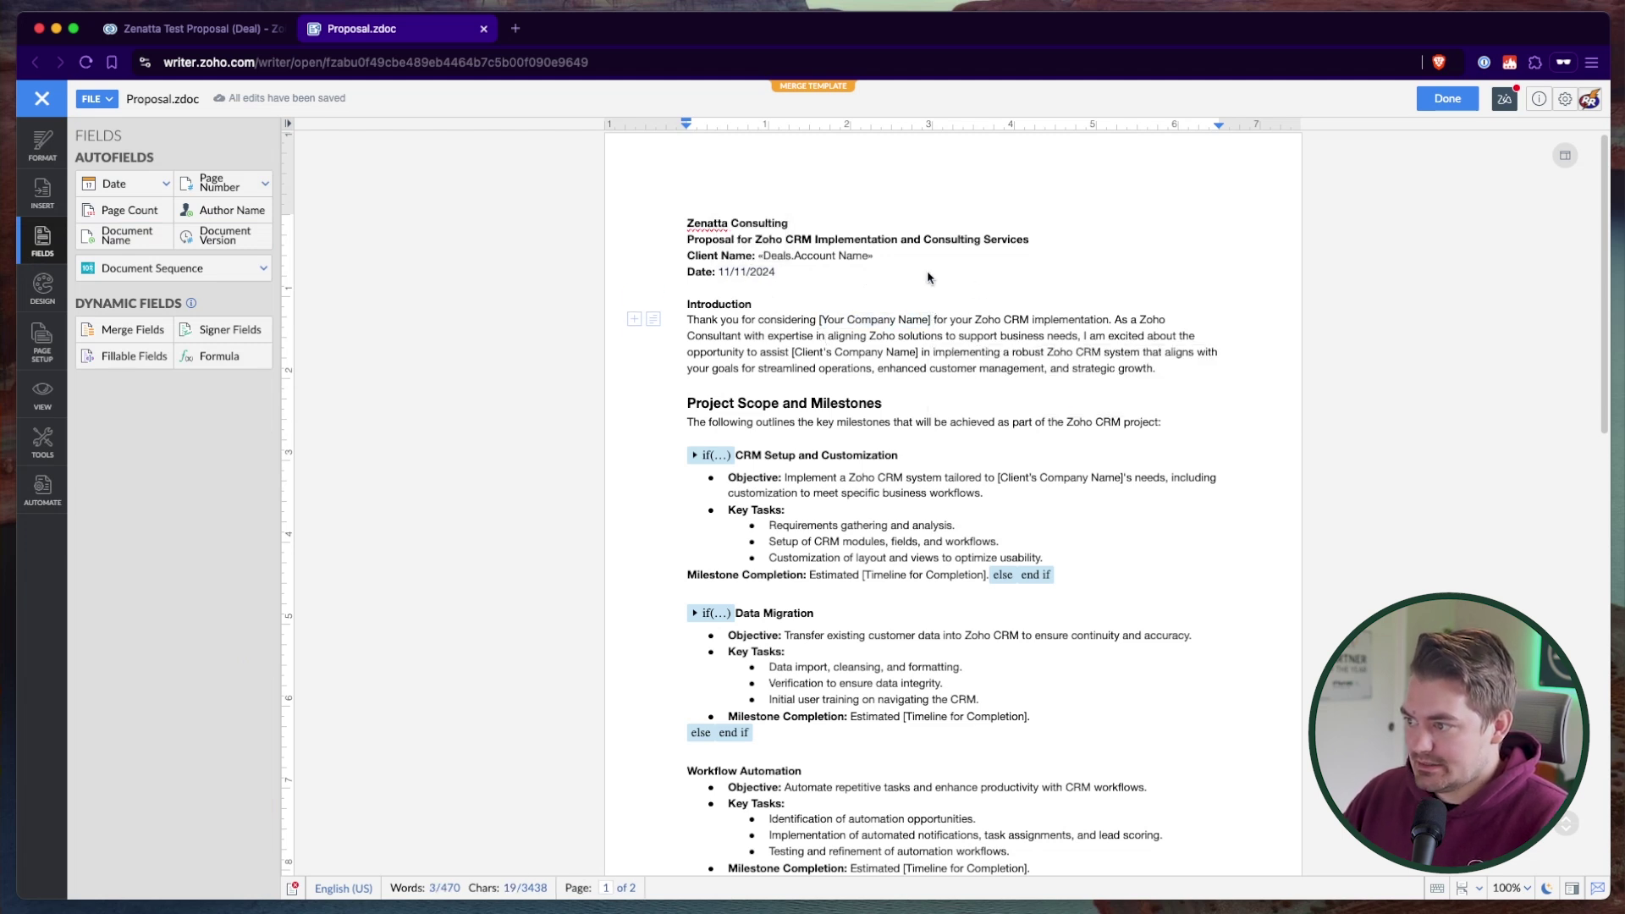
scroll(877, 526, "down", 1)
left_click_drag(930, 282, 815, 282)
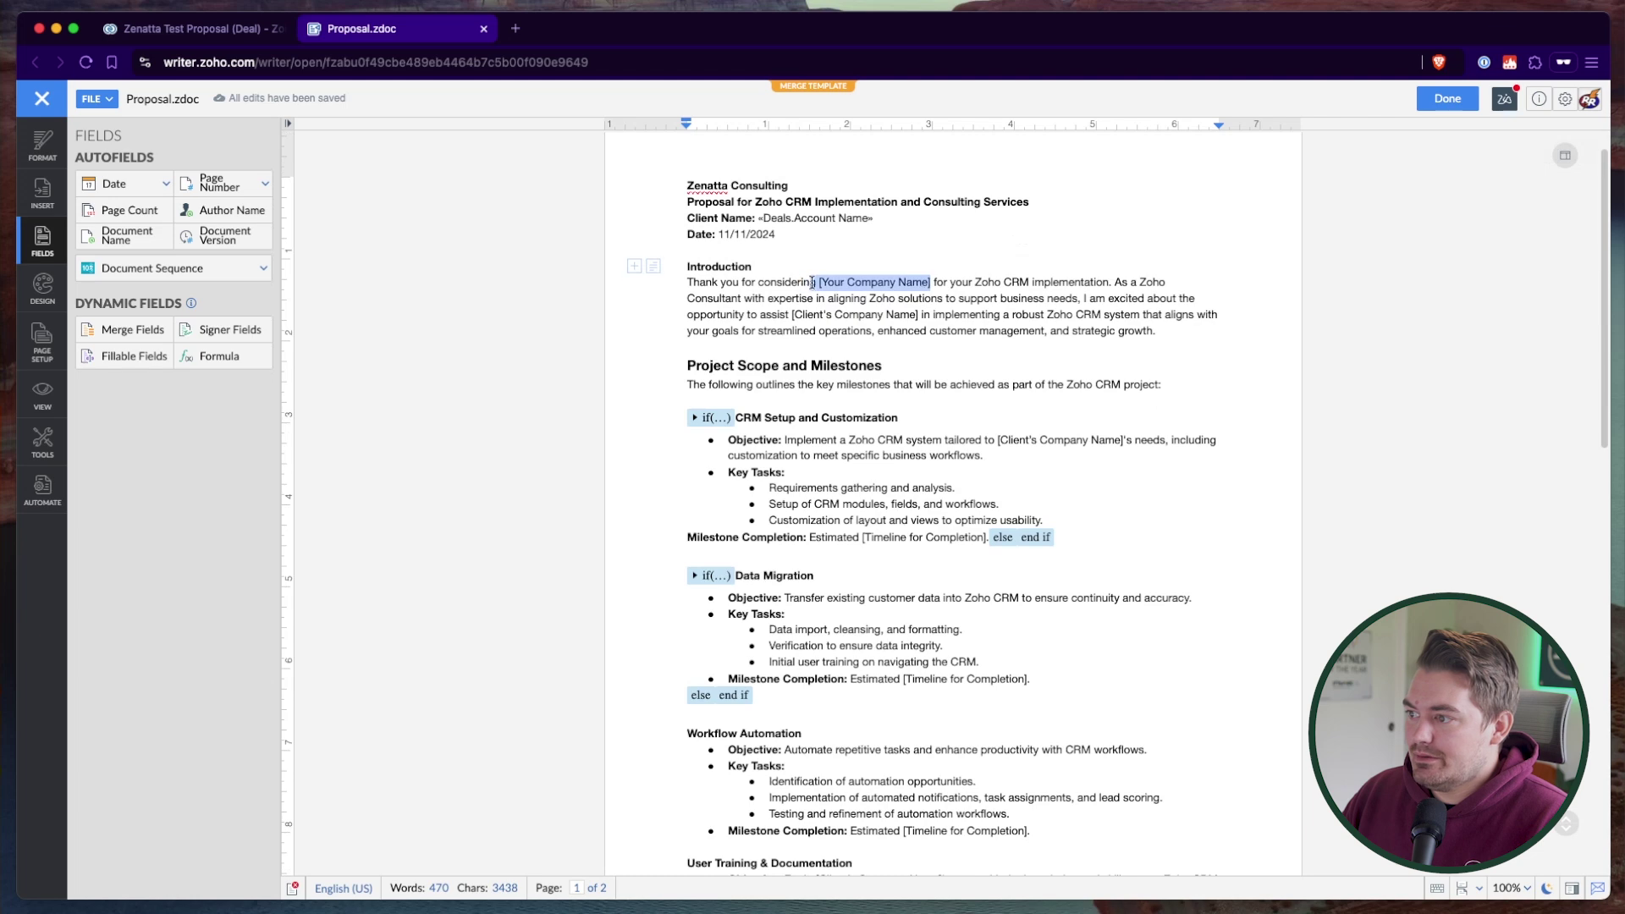
type("Zenatta Con")
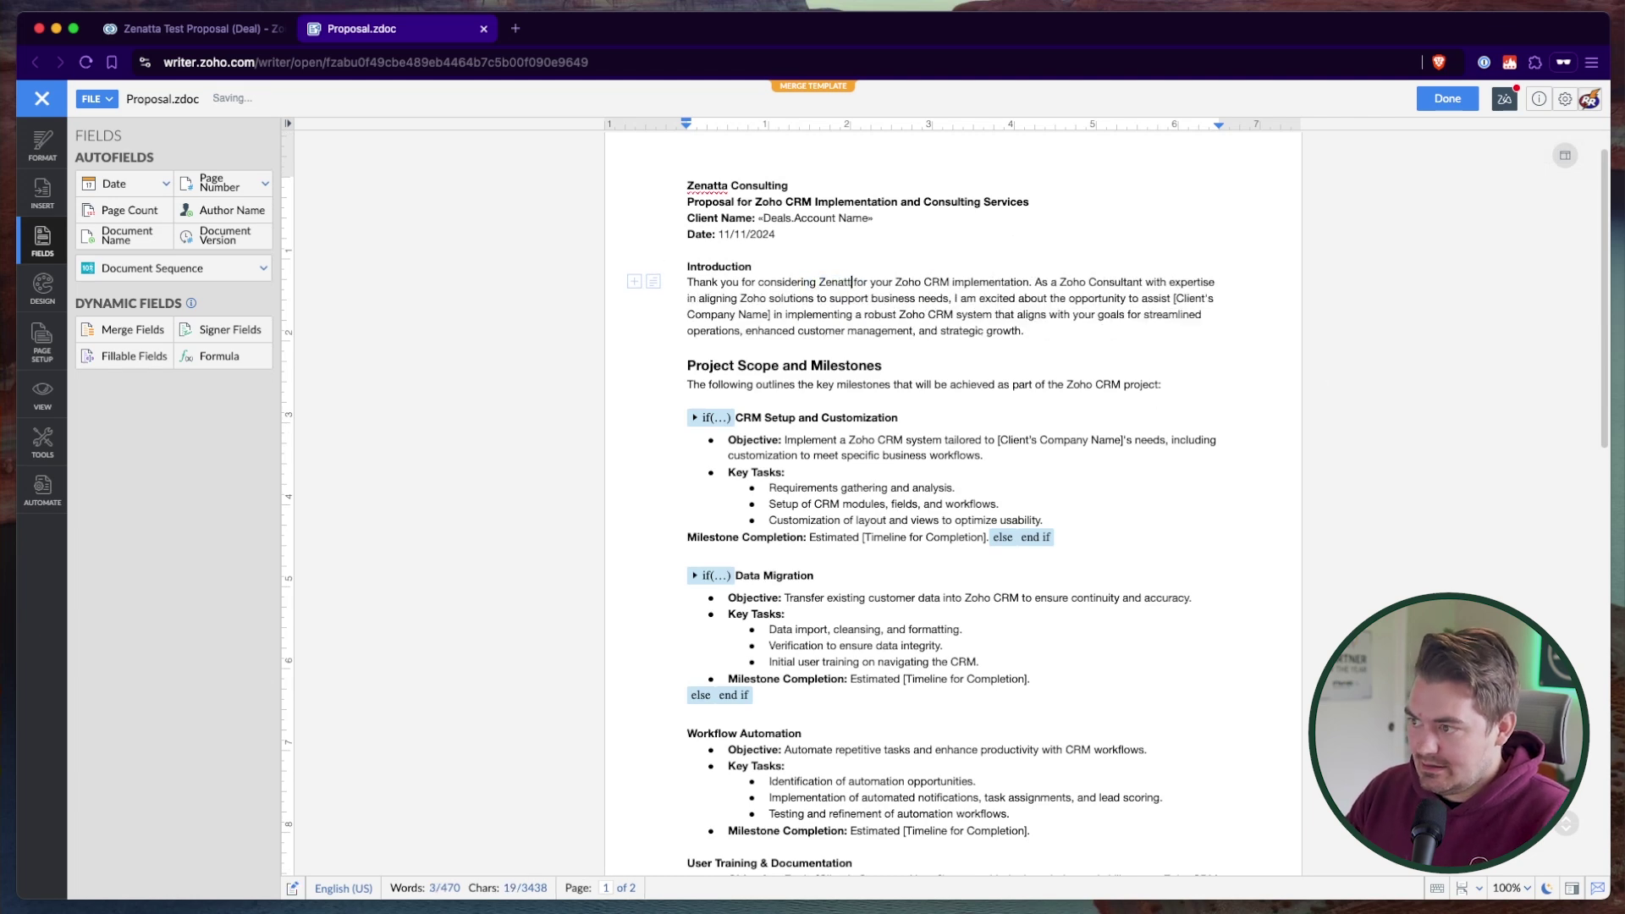
type("sulting")
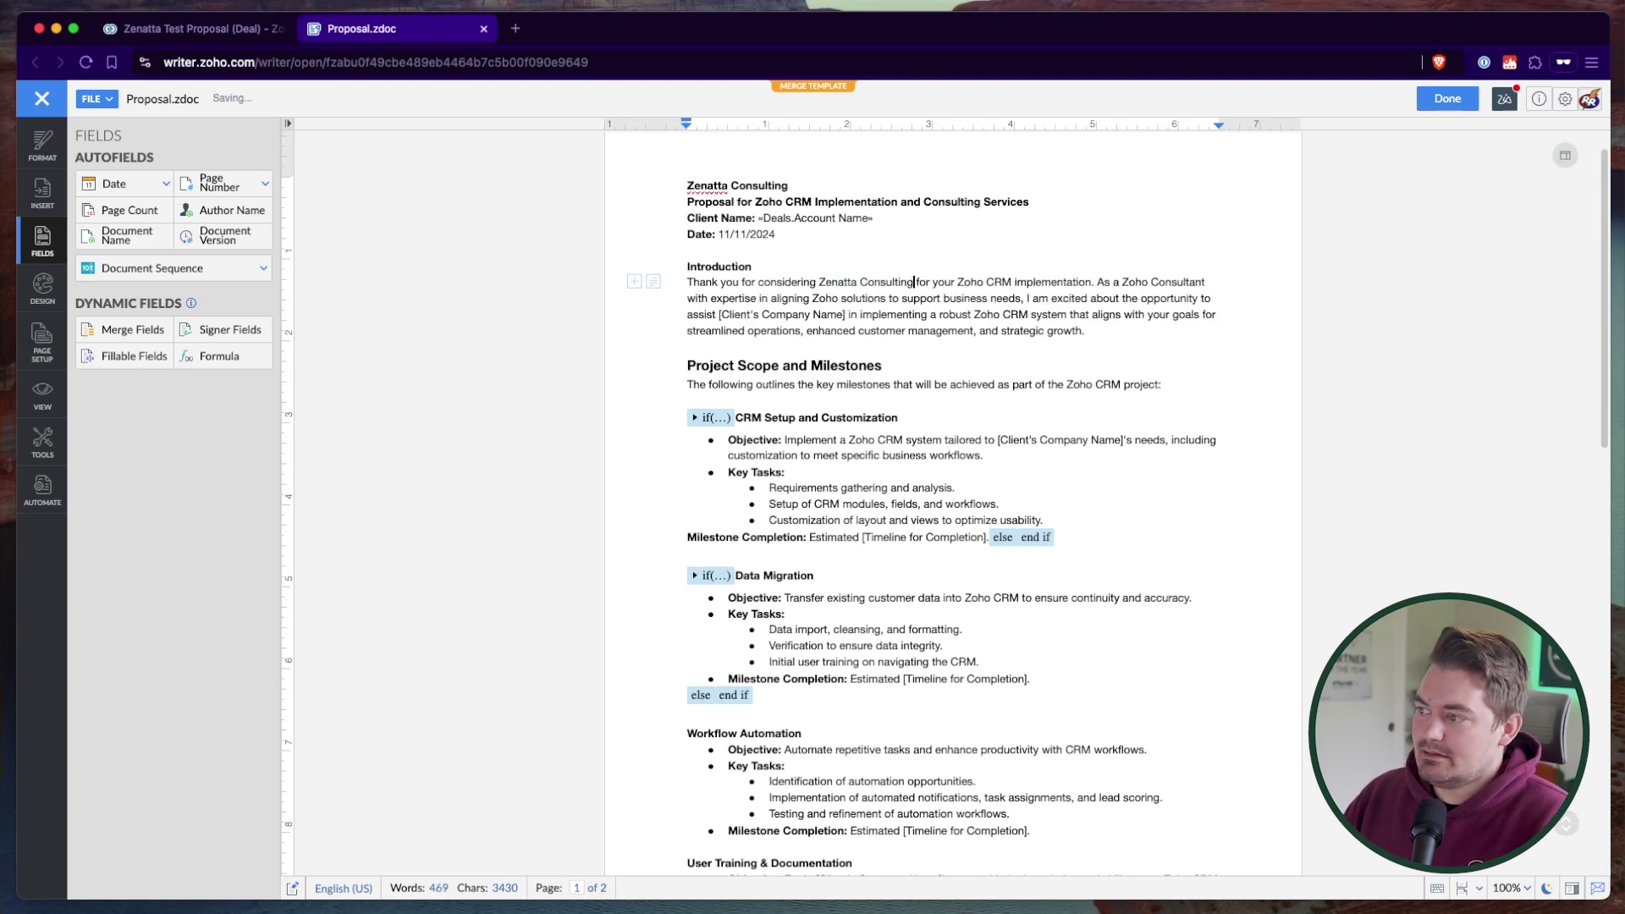
left_click(1206, 346)
scroll(1135, 508, "down", 2)
scroll(1135, 517, "down", 8)
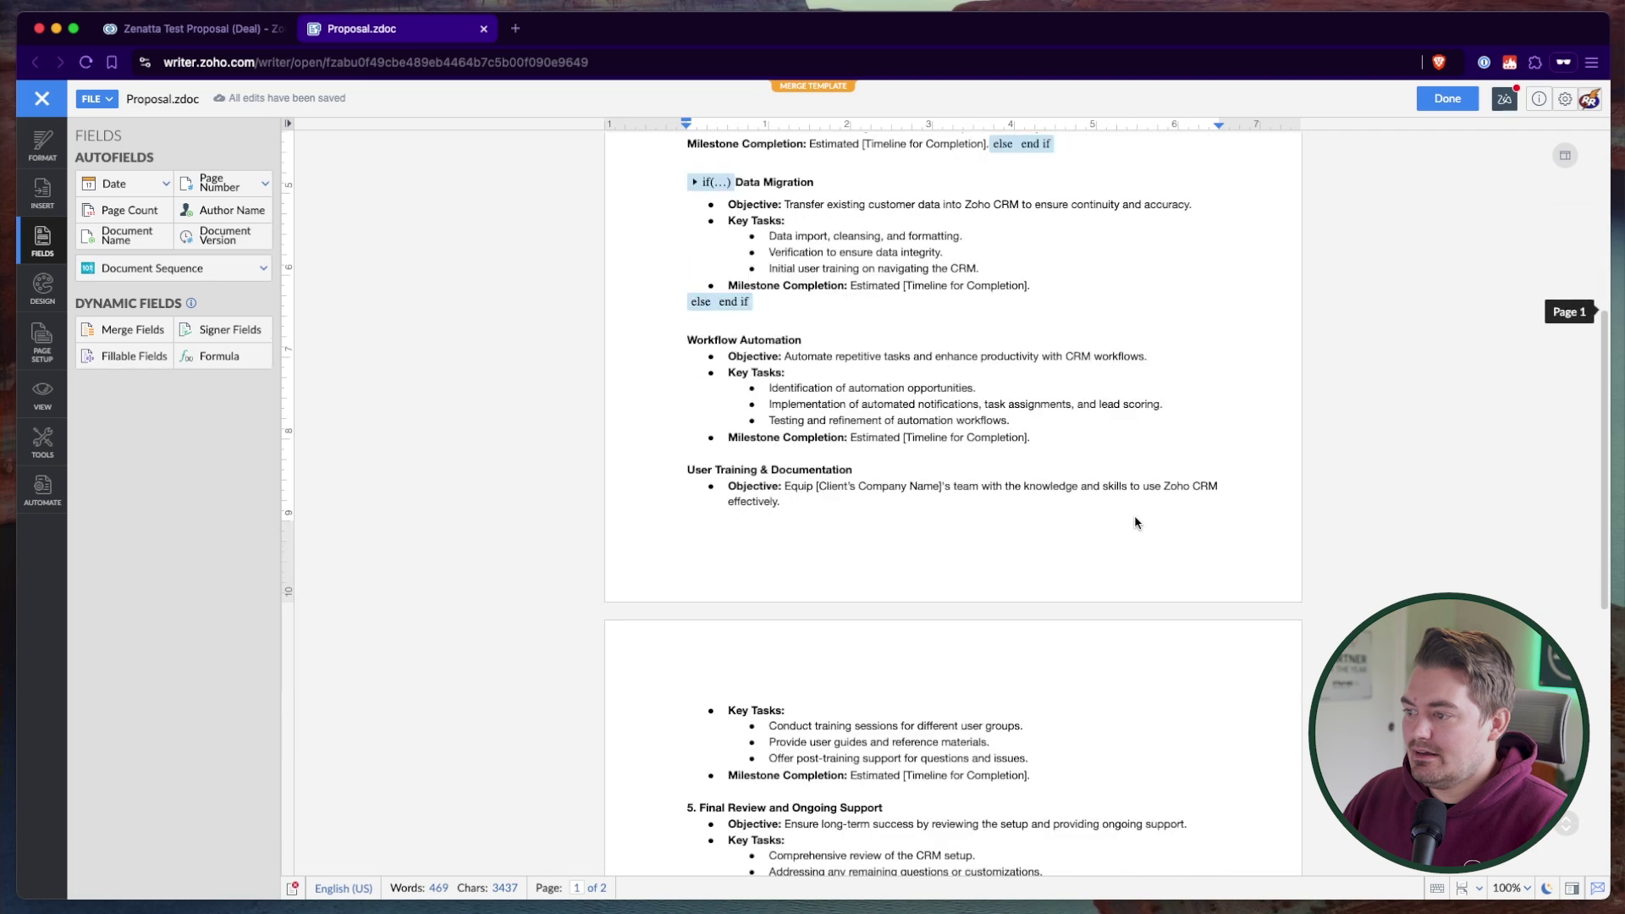
scroll(1113, 465, "up", 5)
scroll(1069, 446, "down", 3)
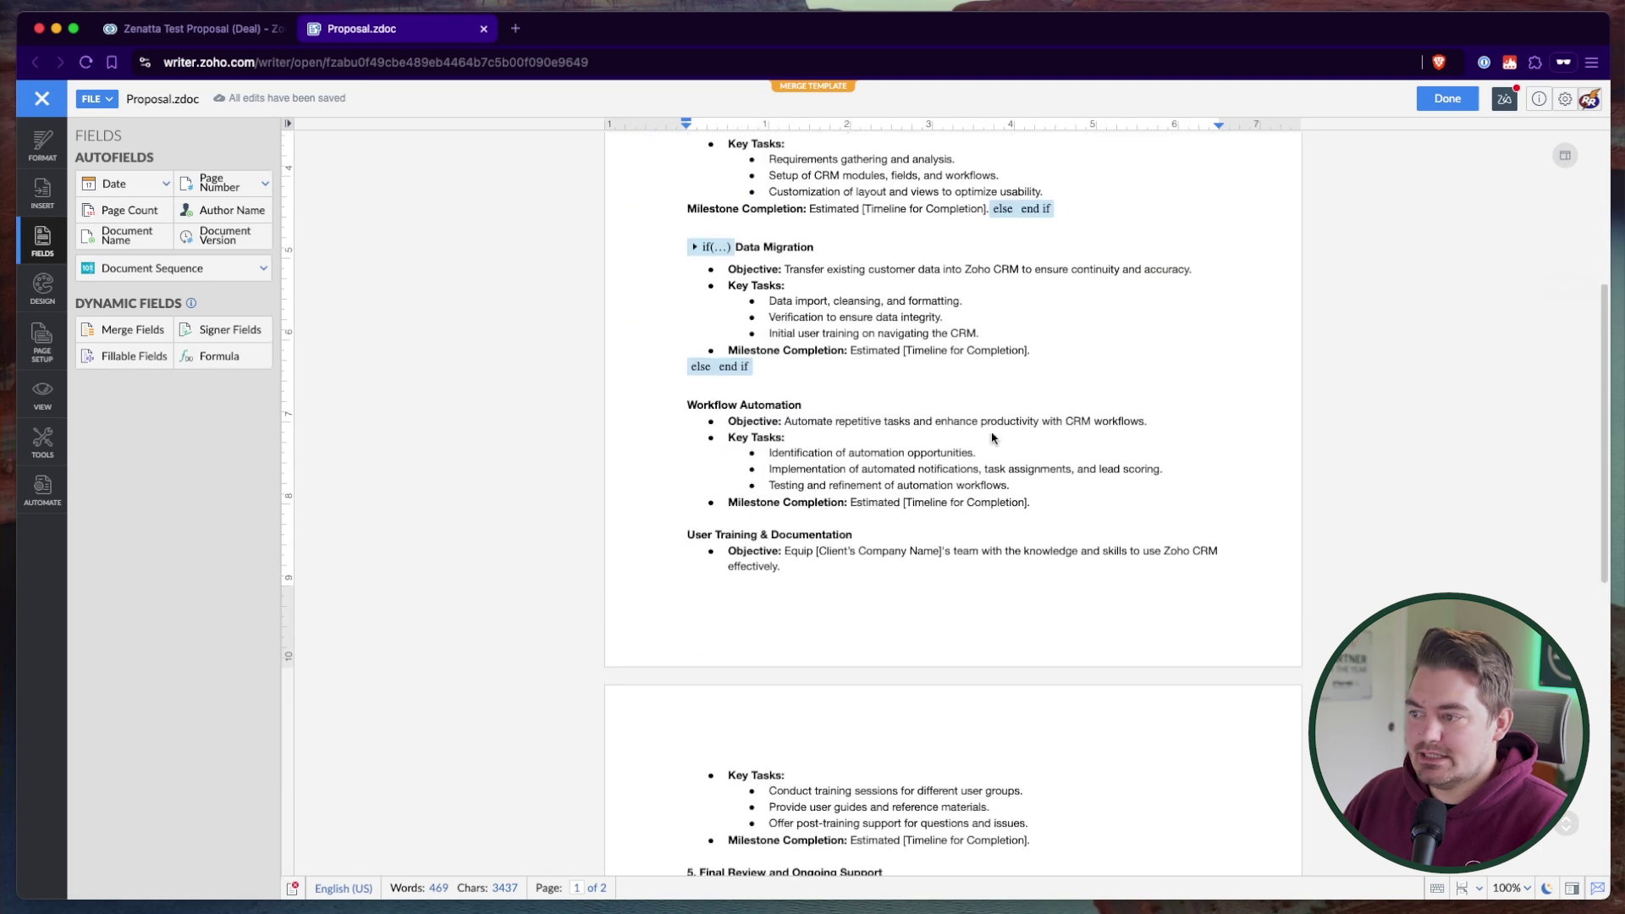
scroll(722, 408, "down", 5)
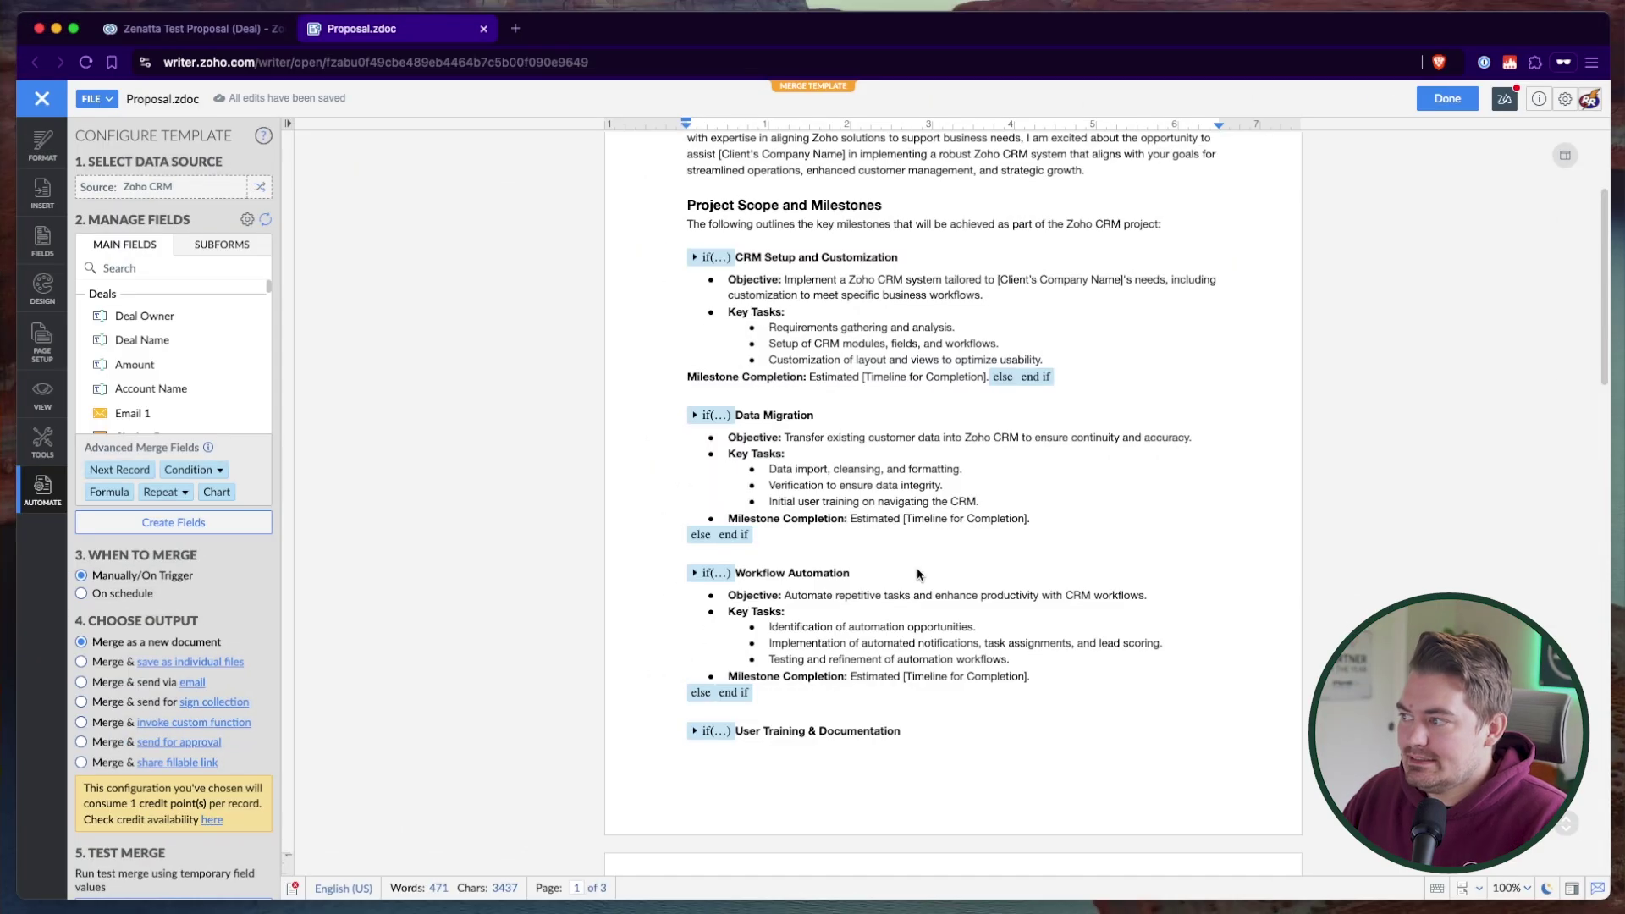
Step: Finish and save the updated Proposal merge template, closing it to return to the Zenatta Test Proposal deal
scroll(927, 559, "up", 3)
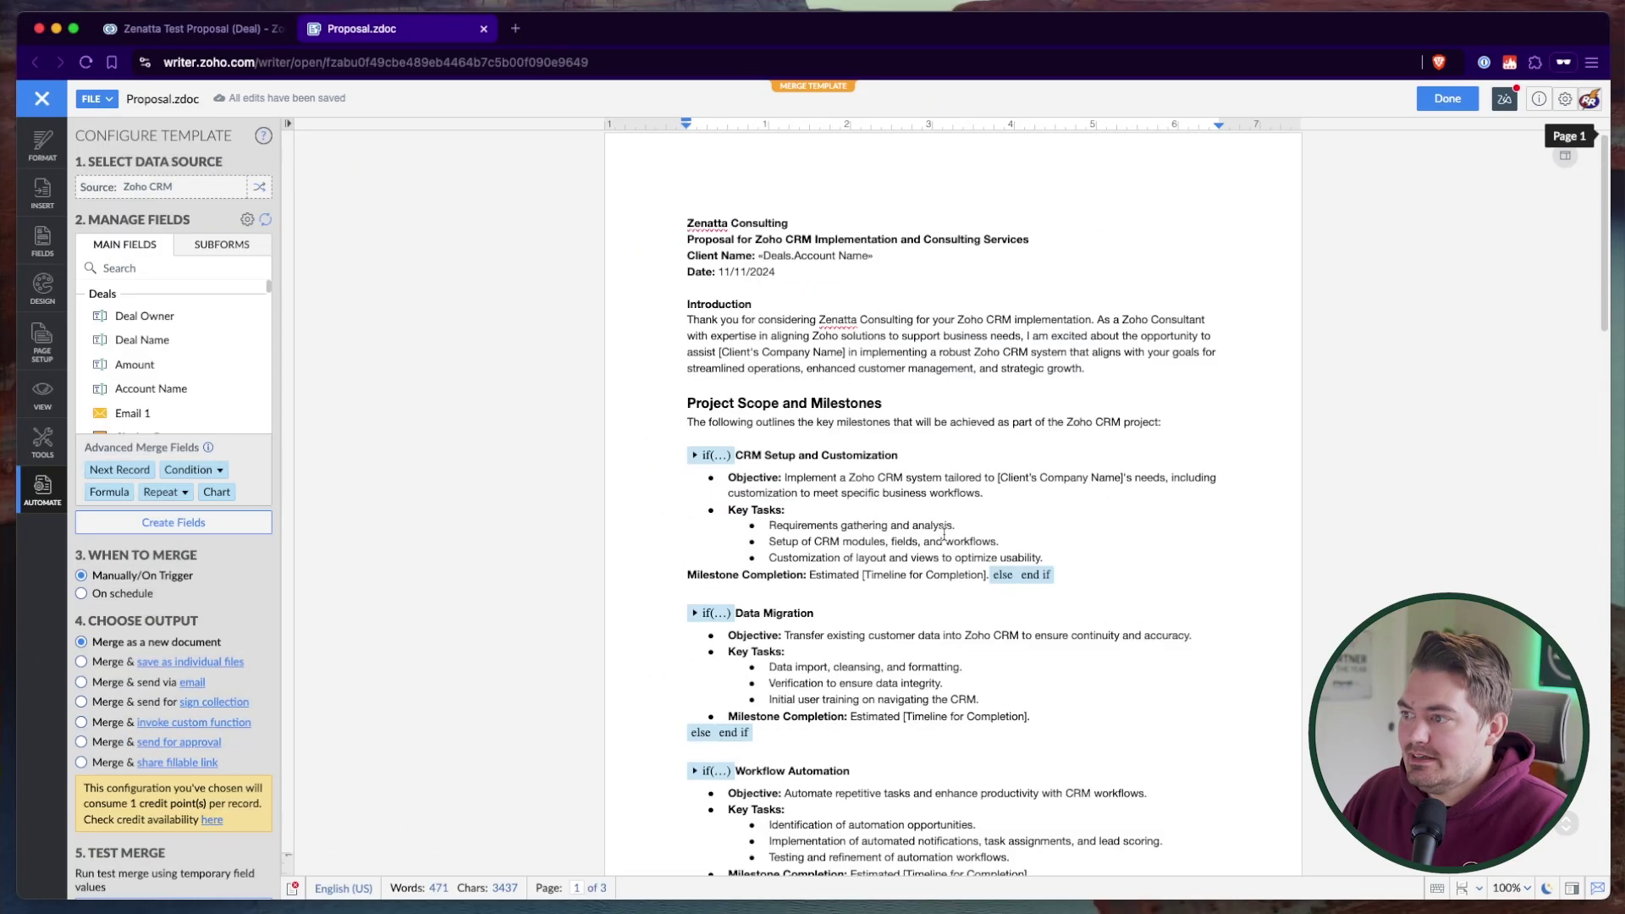
left_click(1443, 100)
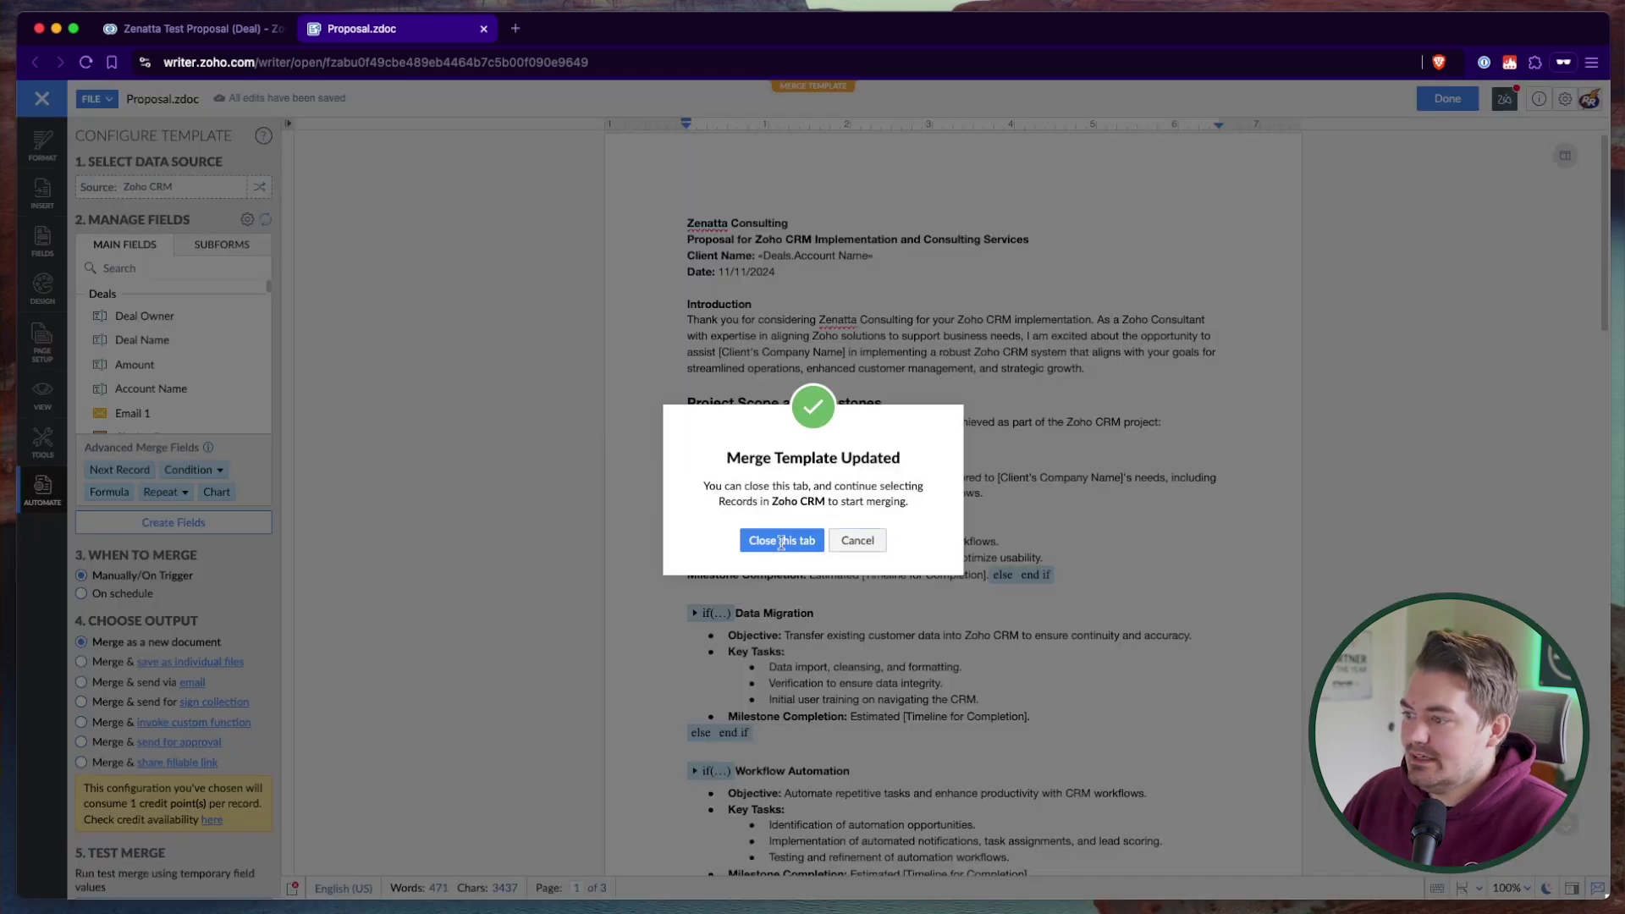
left_click(780, 541)
scroll(961, 558, "up", 3)
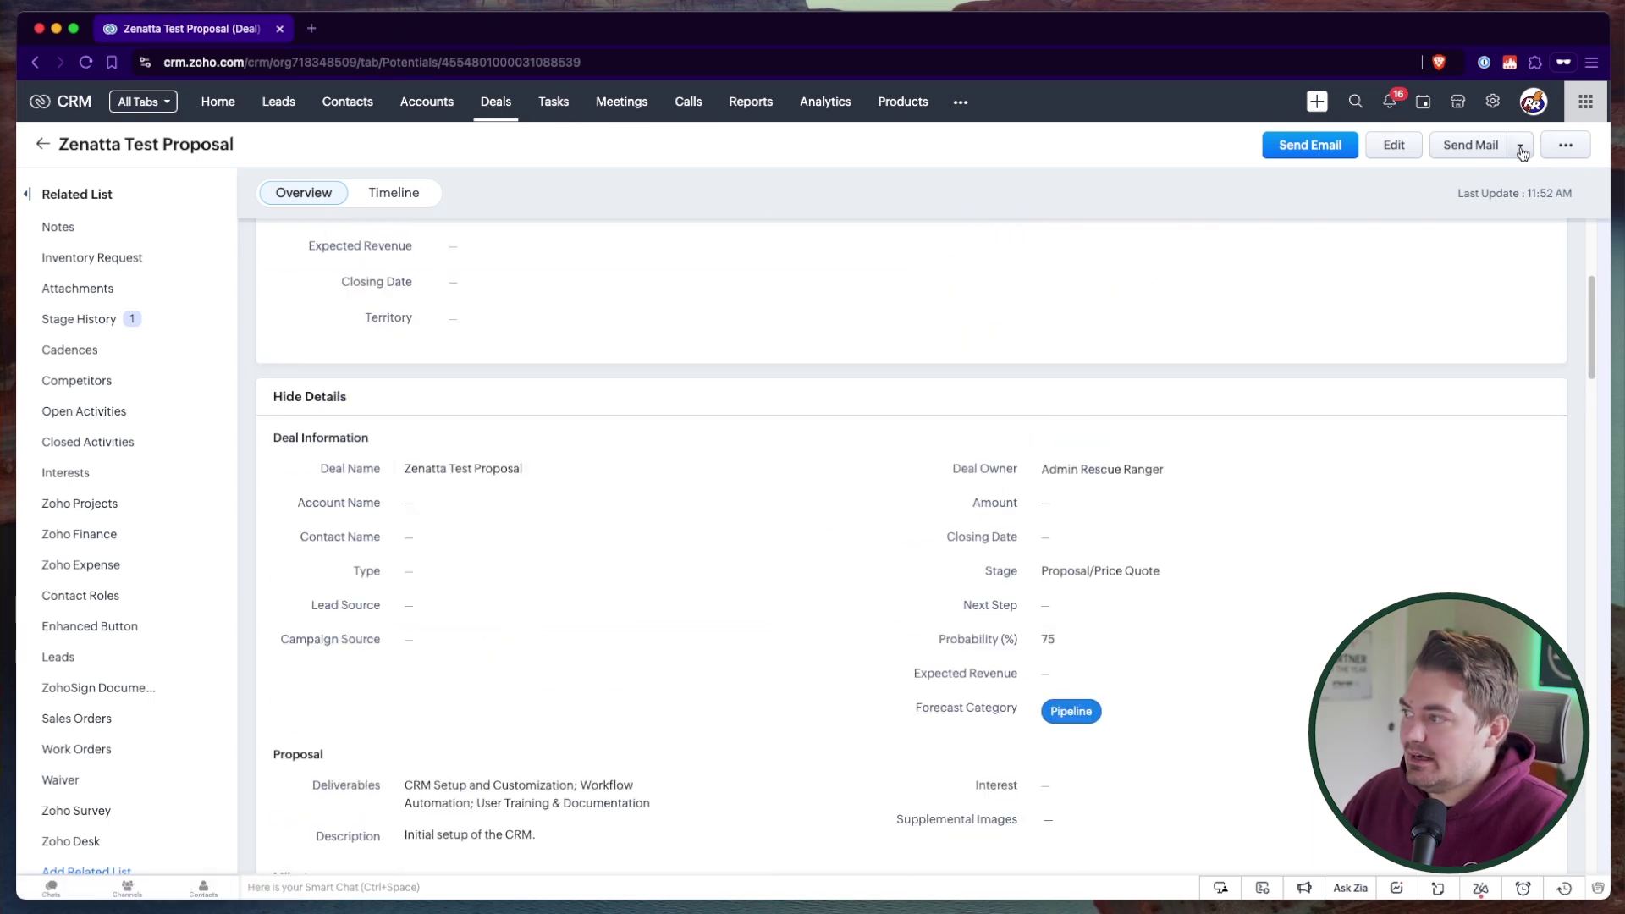
left_click(1561, 148)
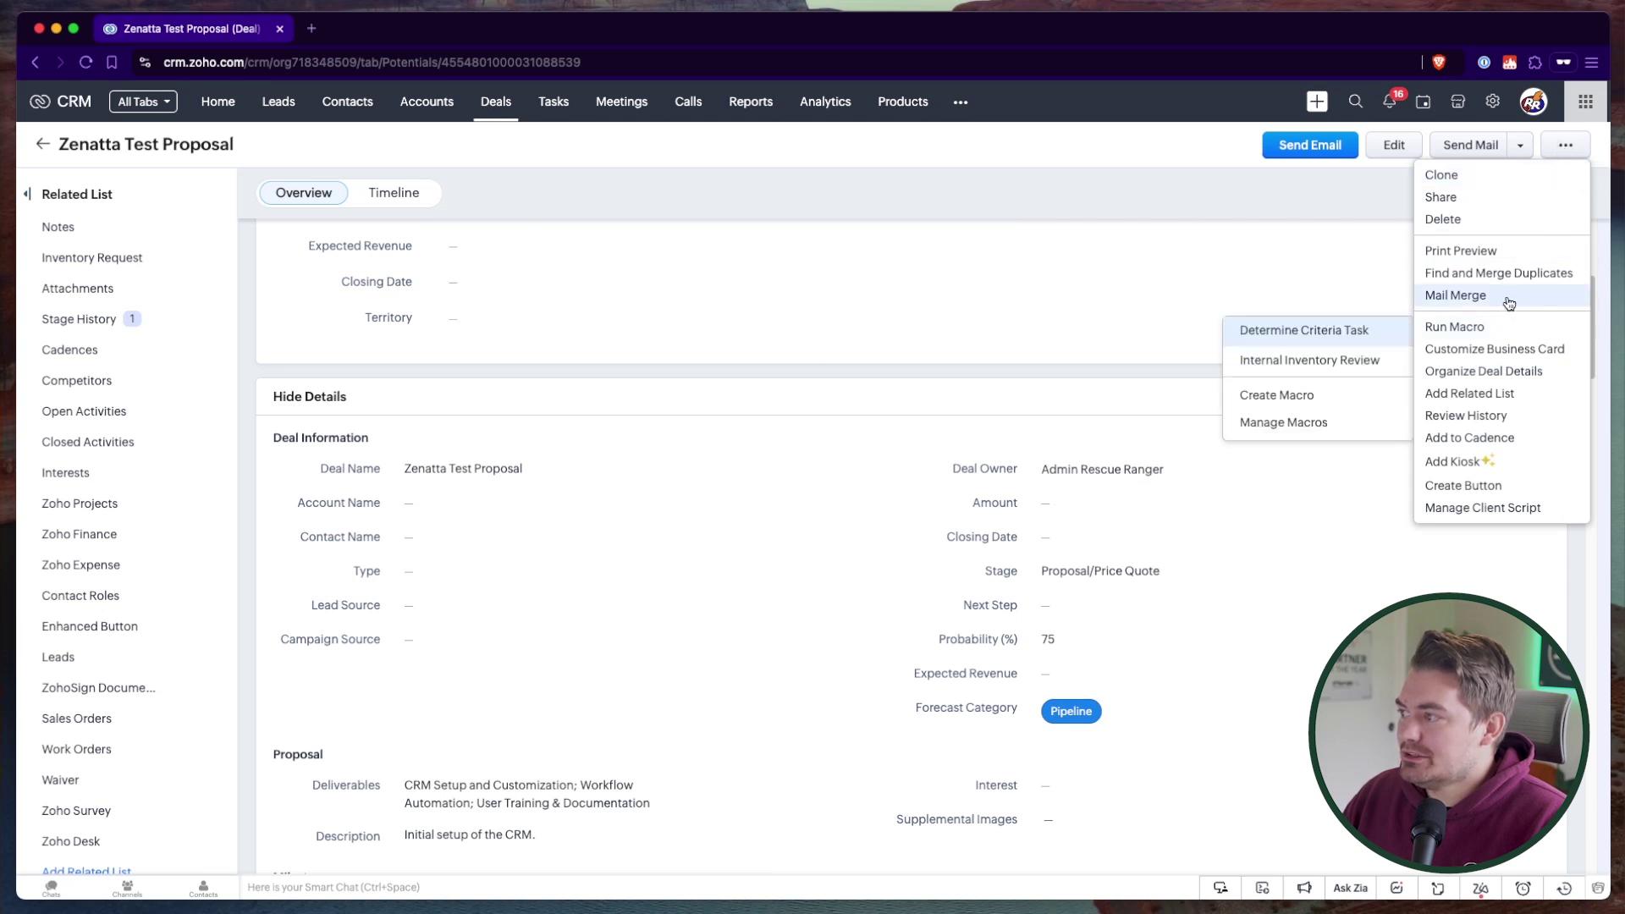
left_click(1129, 293)
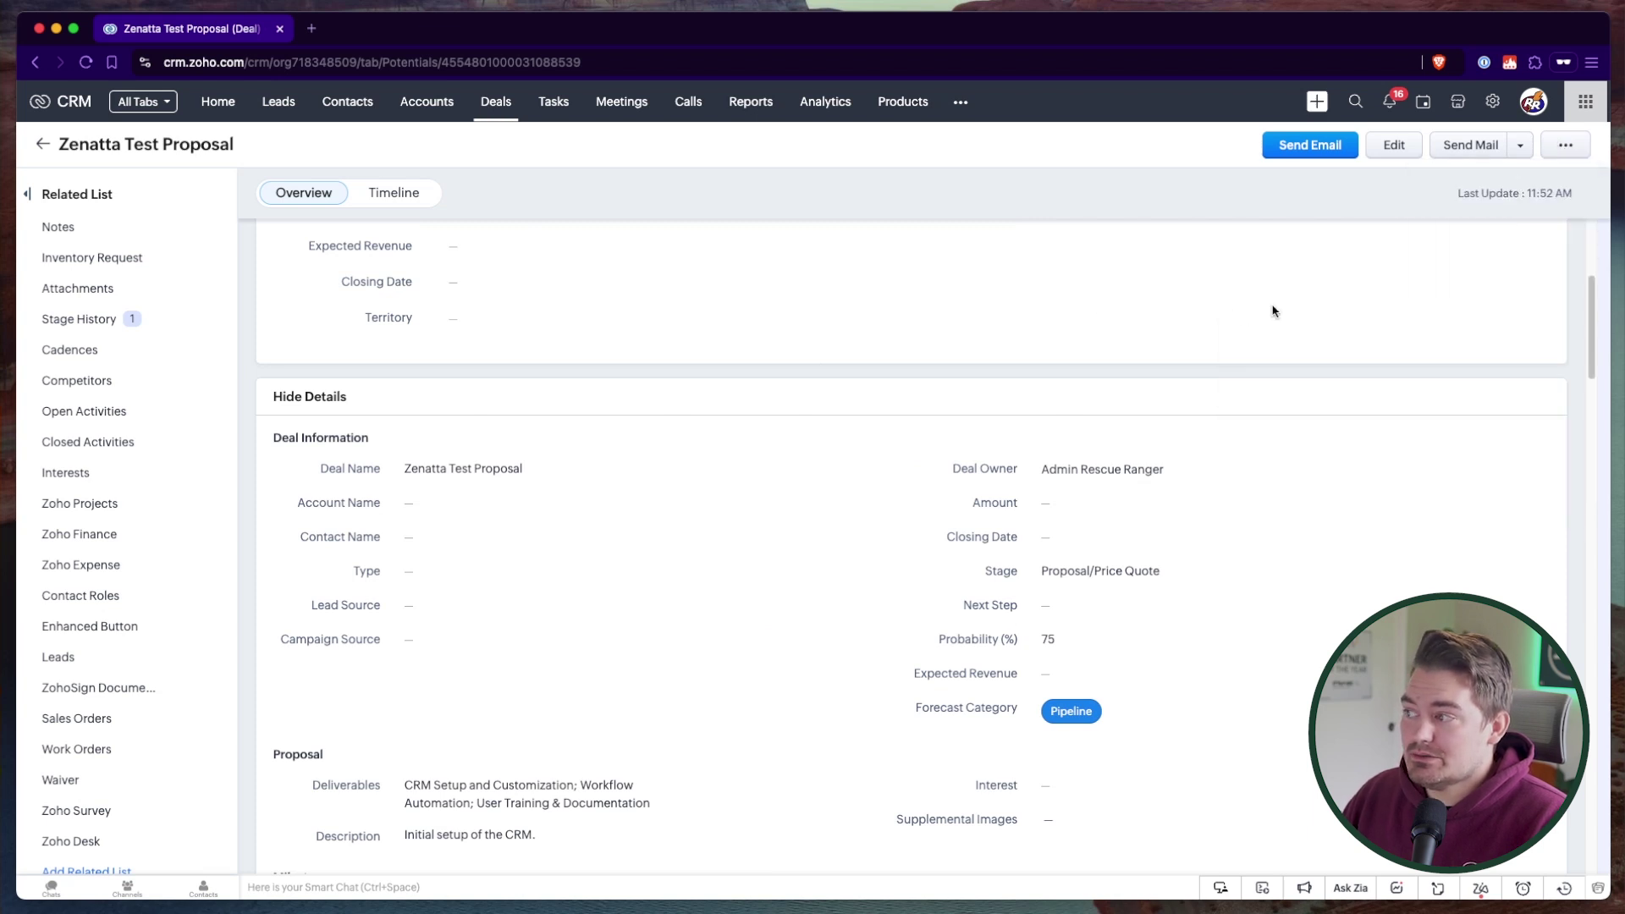
left_click(1520, 145)
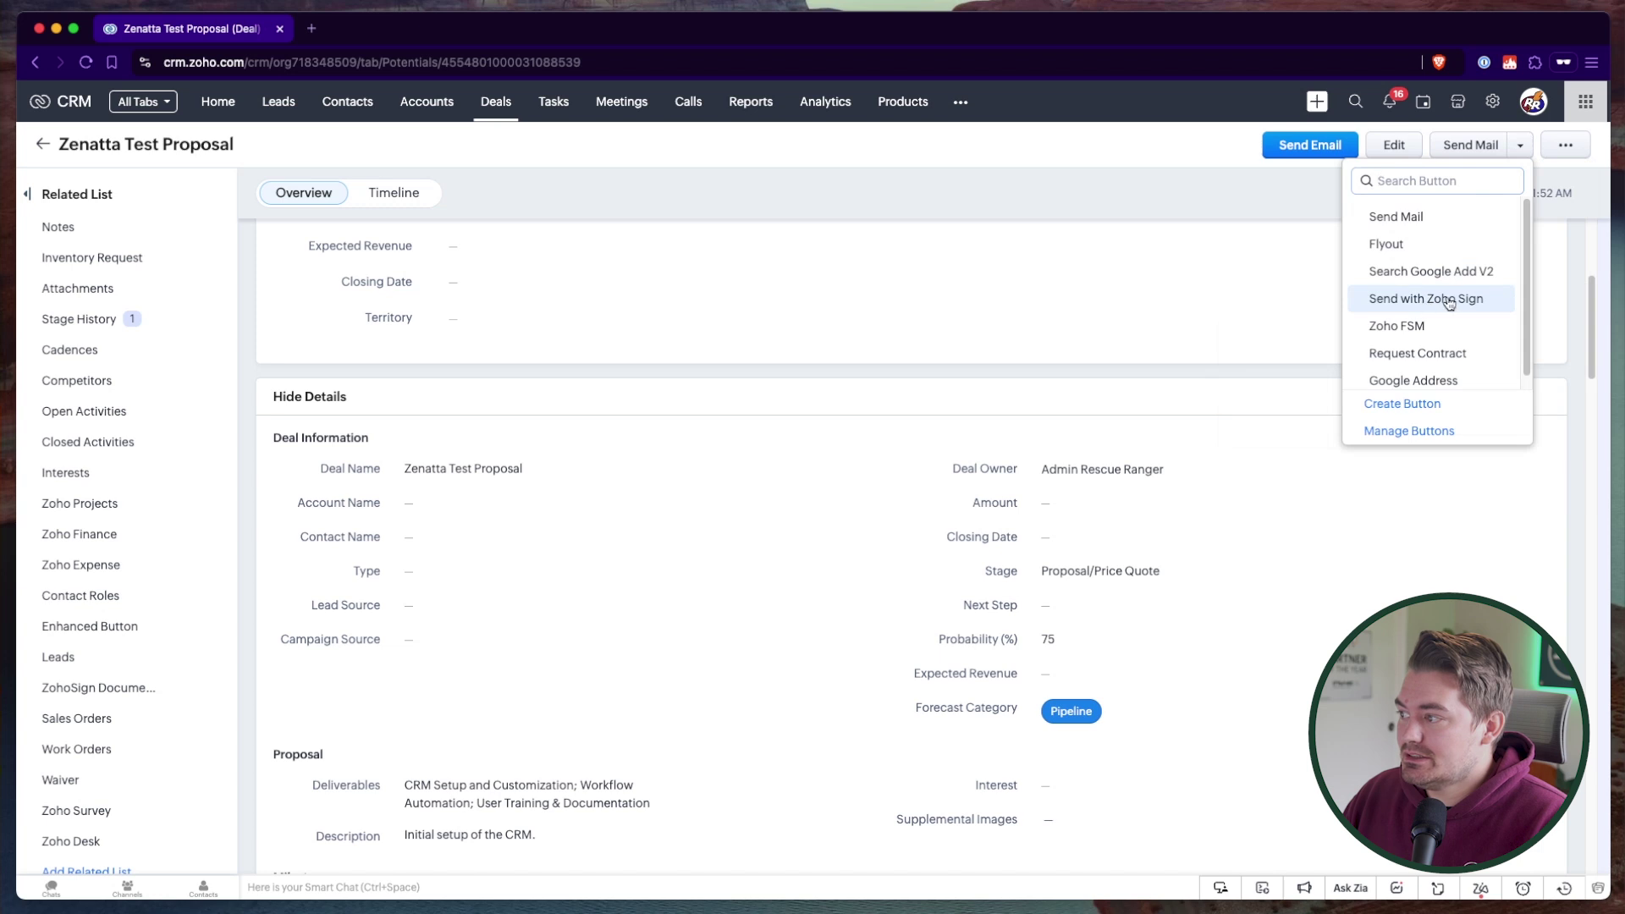
left_click(1056, 335)
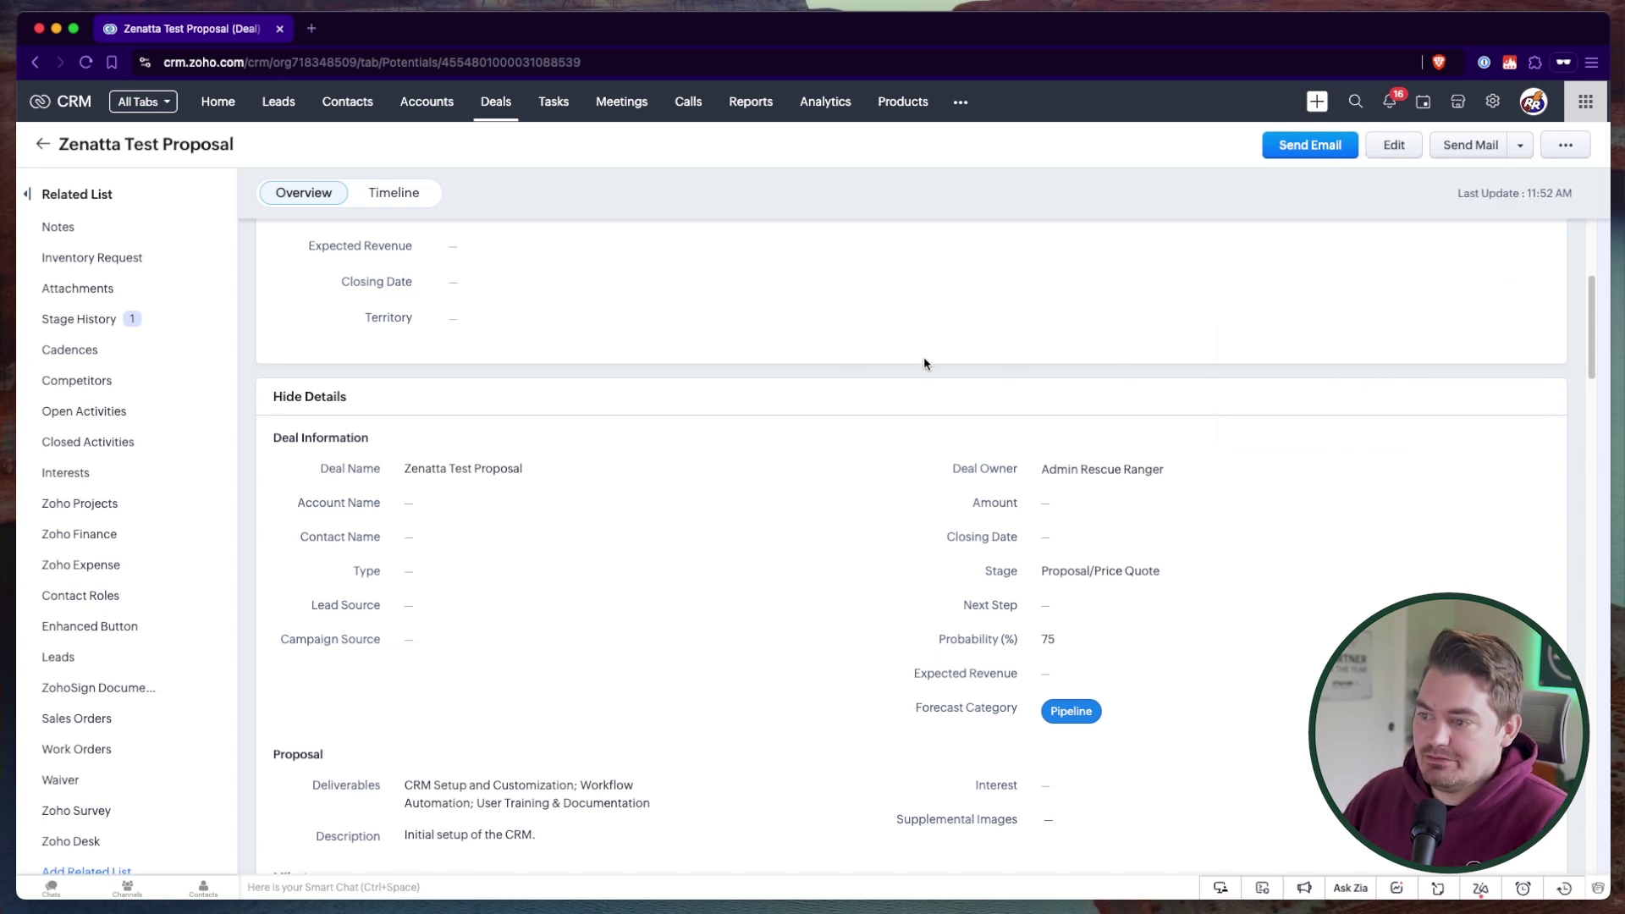
Step: Start a Zoho Writer mail merge for the Zenatta Test Proposal deal using the Proposal.zdoc template
left_click(1564, 147)
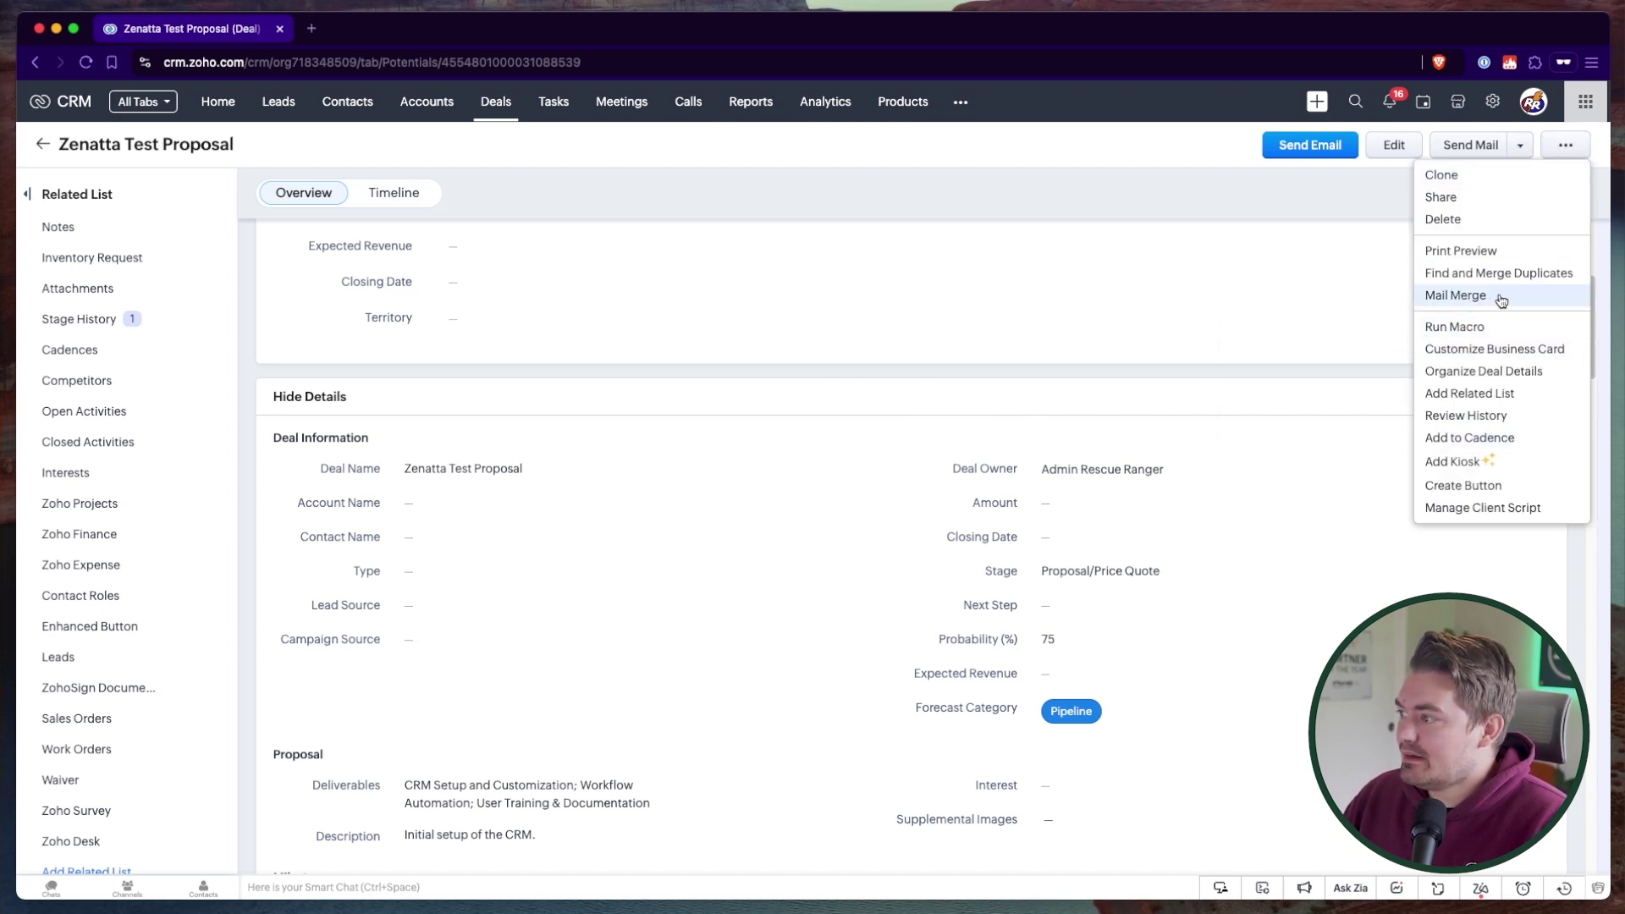
left_click(1474, 298)
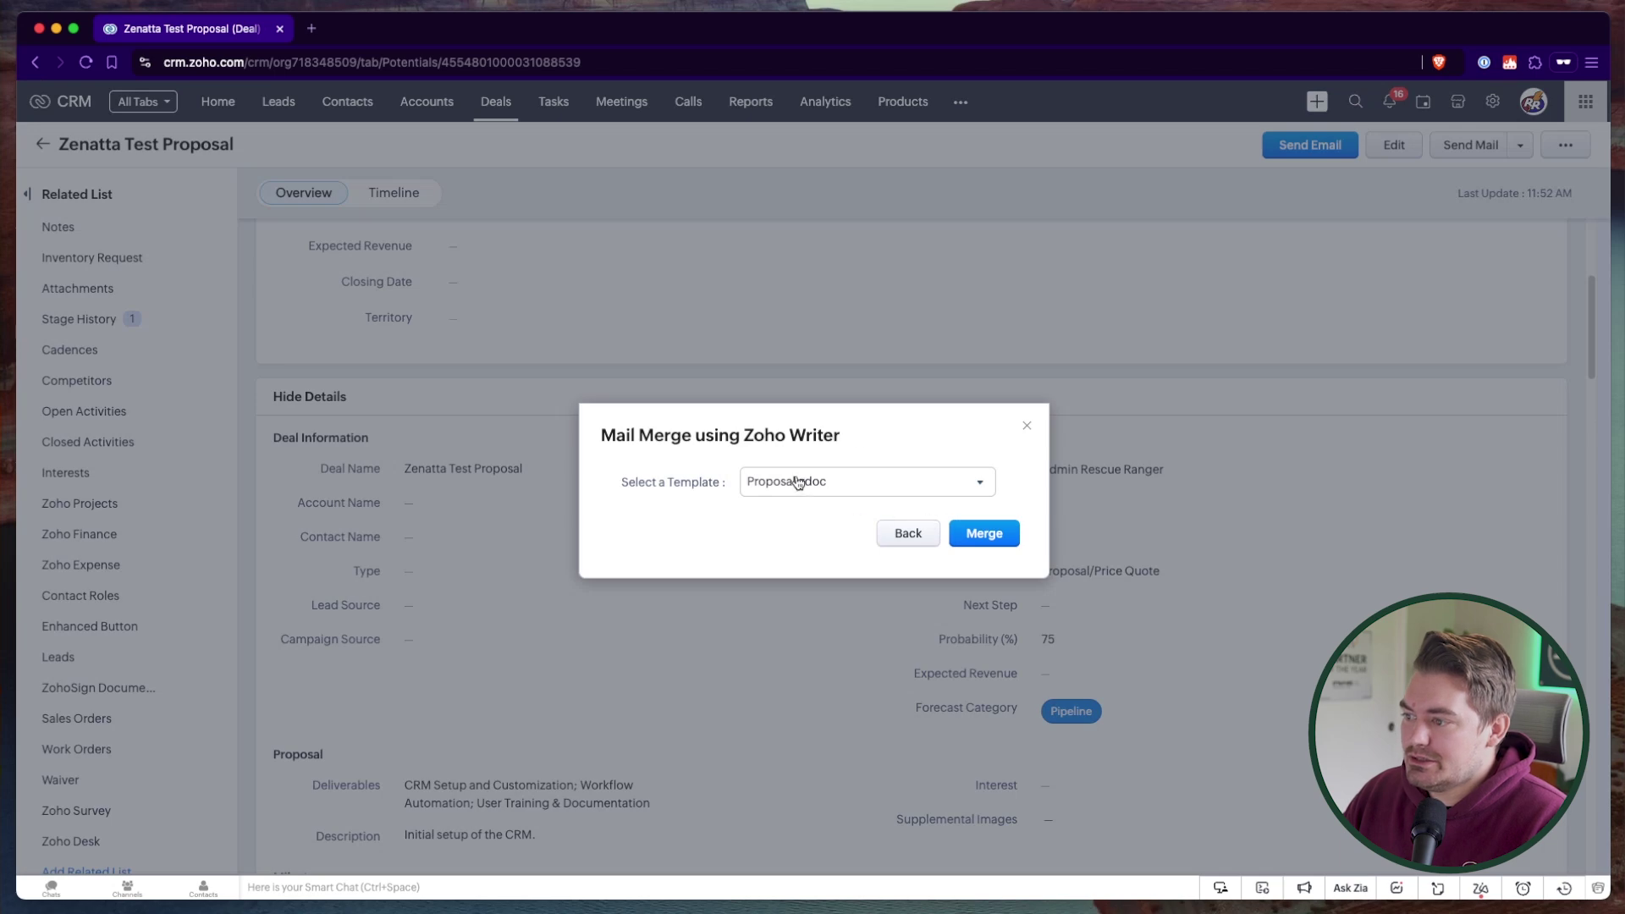
left_click(970, 540)
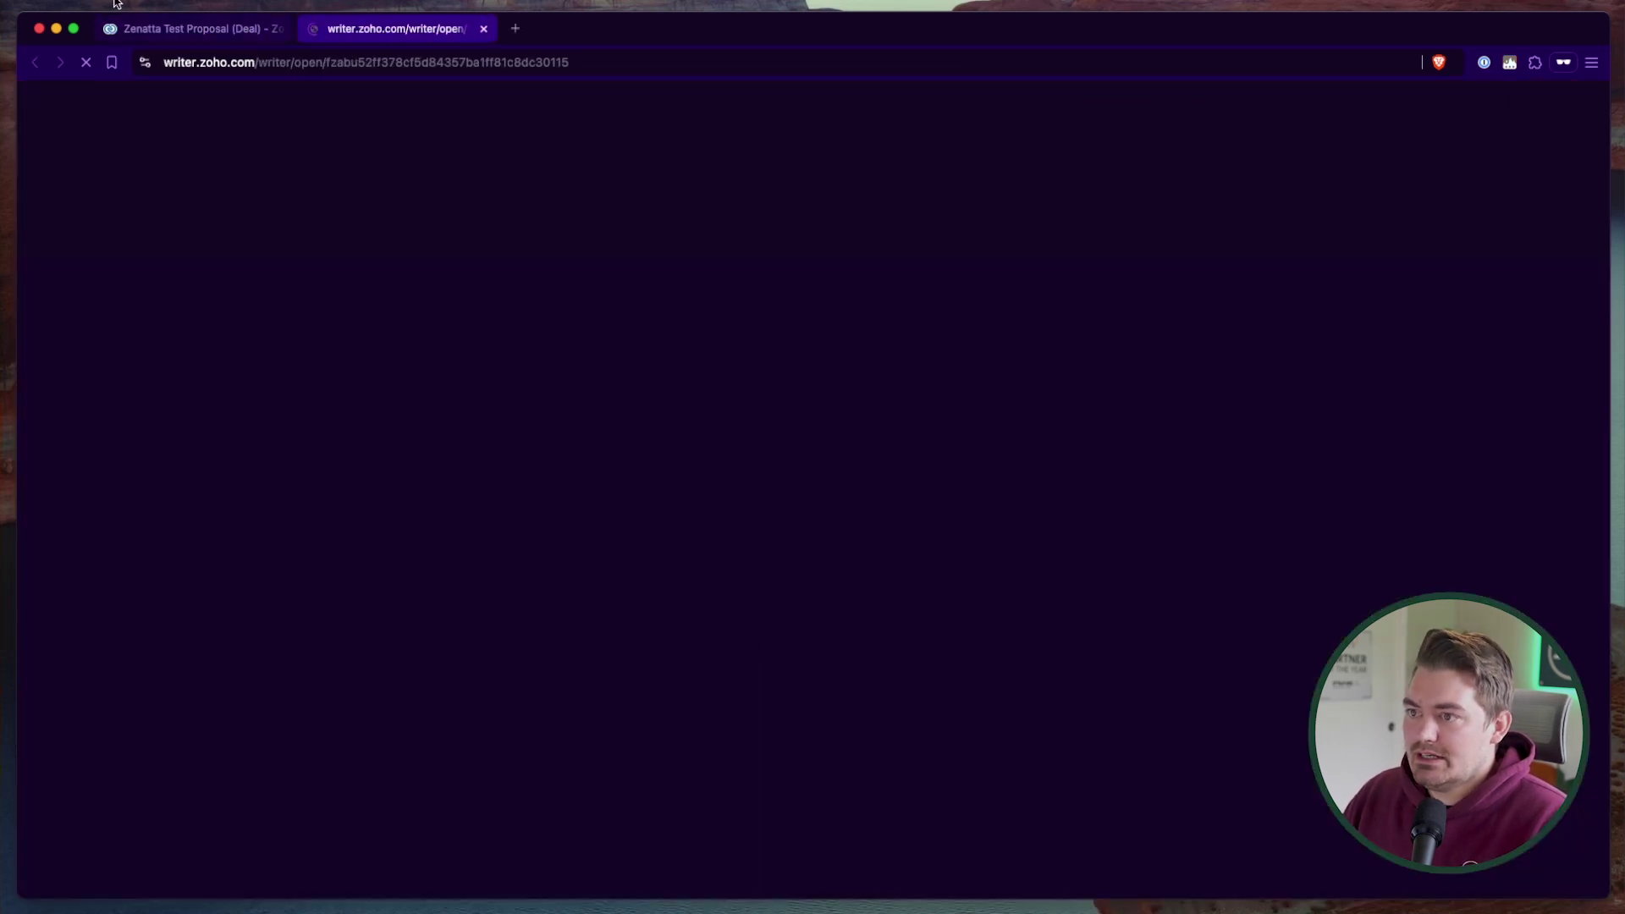
Step: Check the selected and available Deliverables on the Zenatta Test Proposal deal, then return to the Proposal.zdoc merge template
left_click(117, 5)
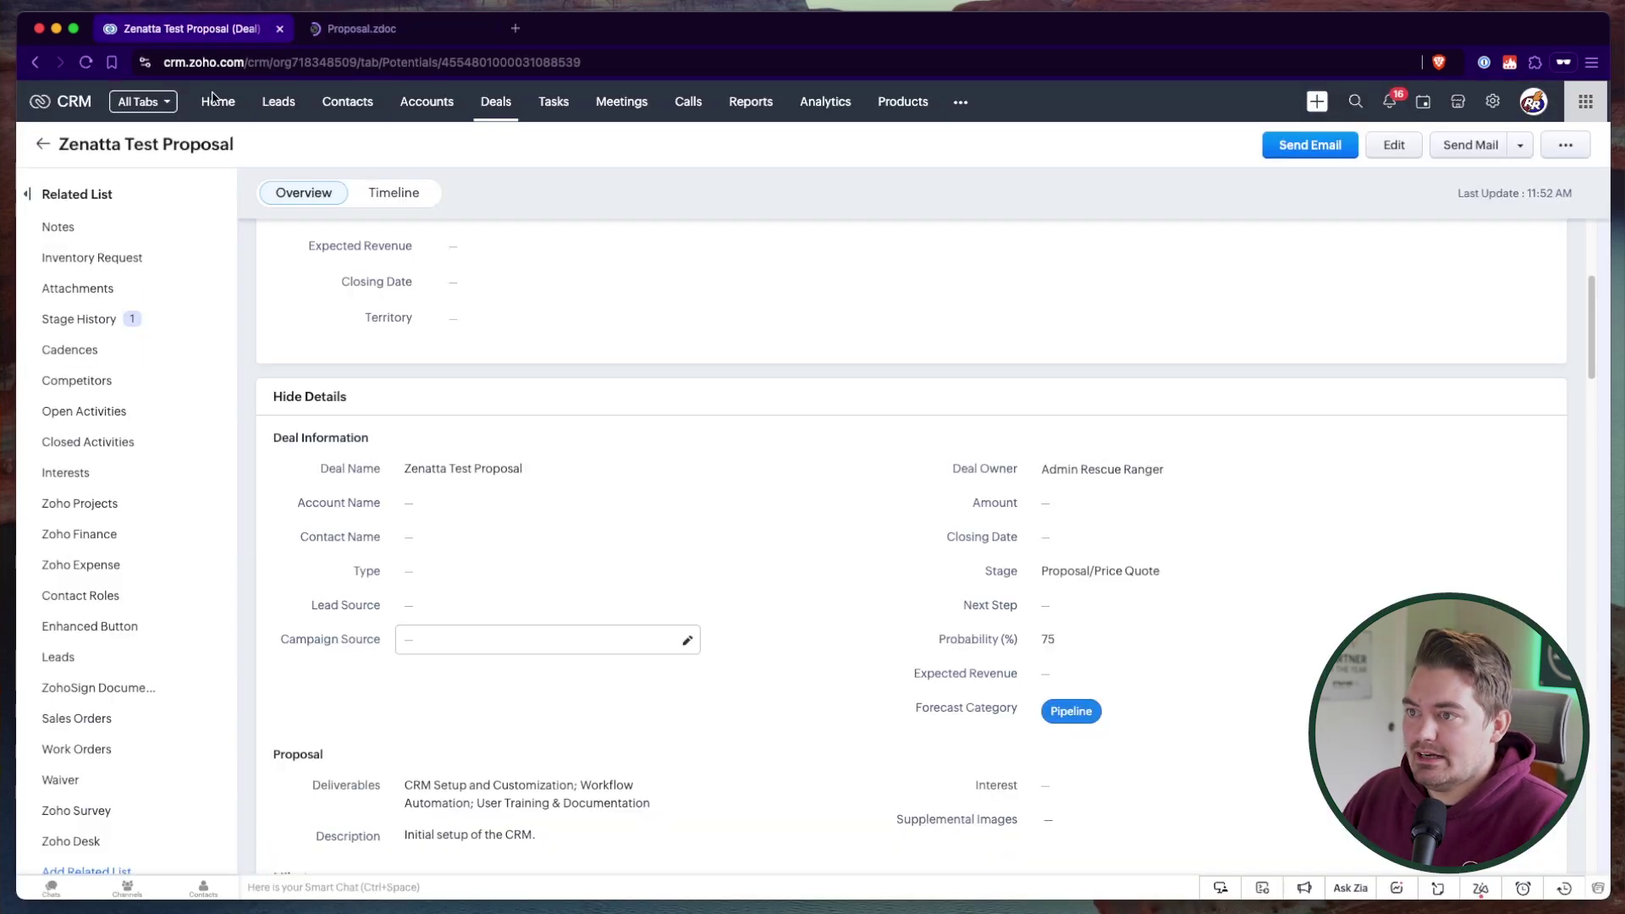
scroll(758, 689, "down", 2)
left_click(479, 664)
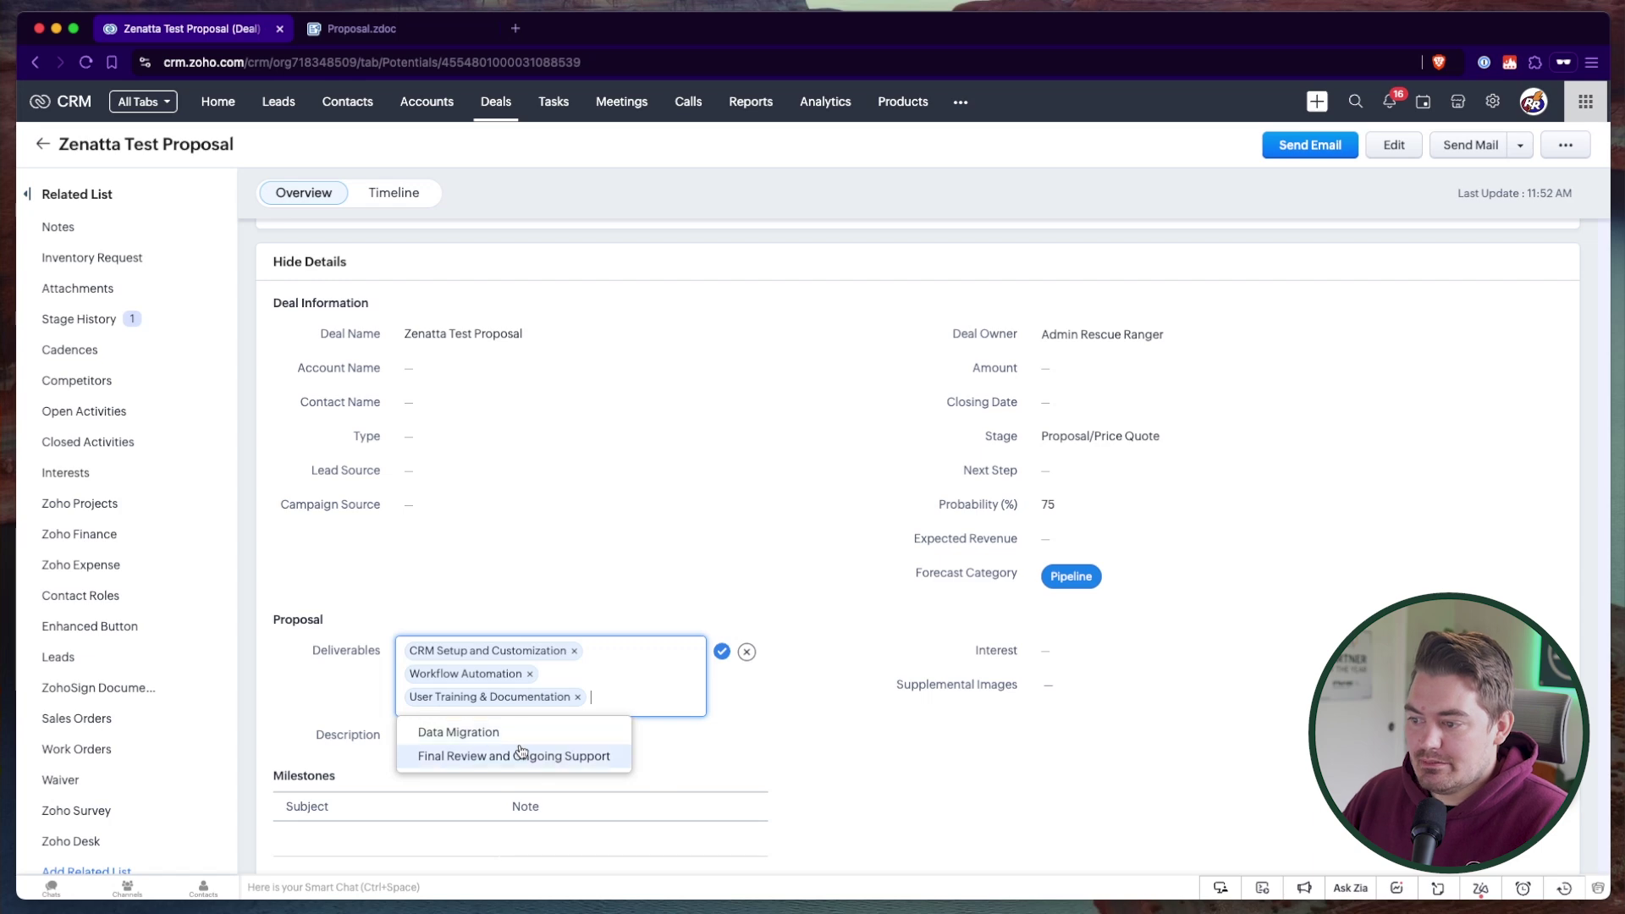
left_click(722, 651)
left_click(355, 31)
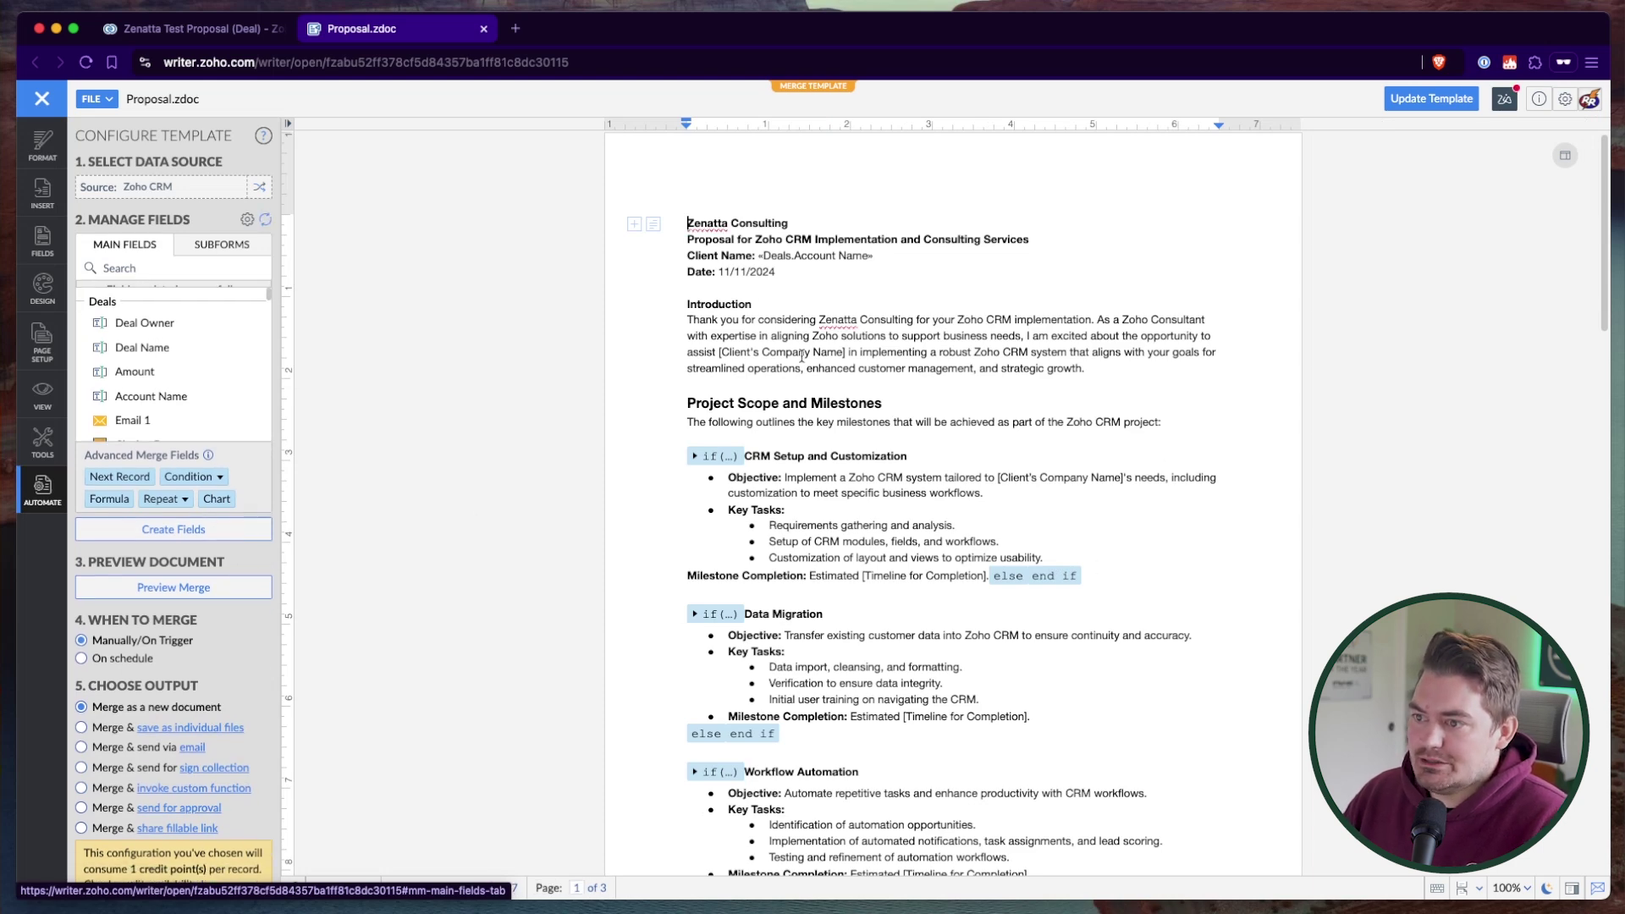
Step: Run the merge of the Proposal template as a new document
scroll(819, 542, "down", 2)
scroll(205, 647, "down", 3)
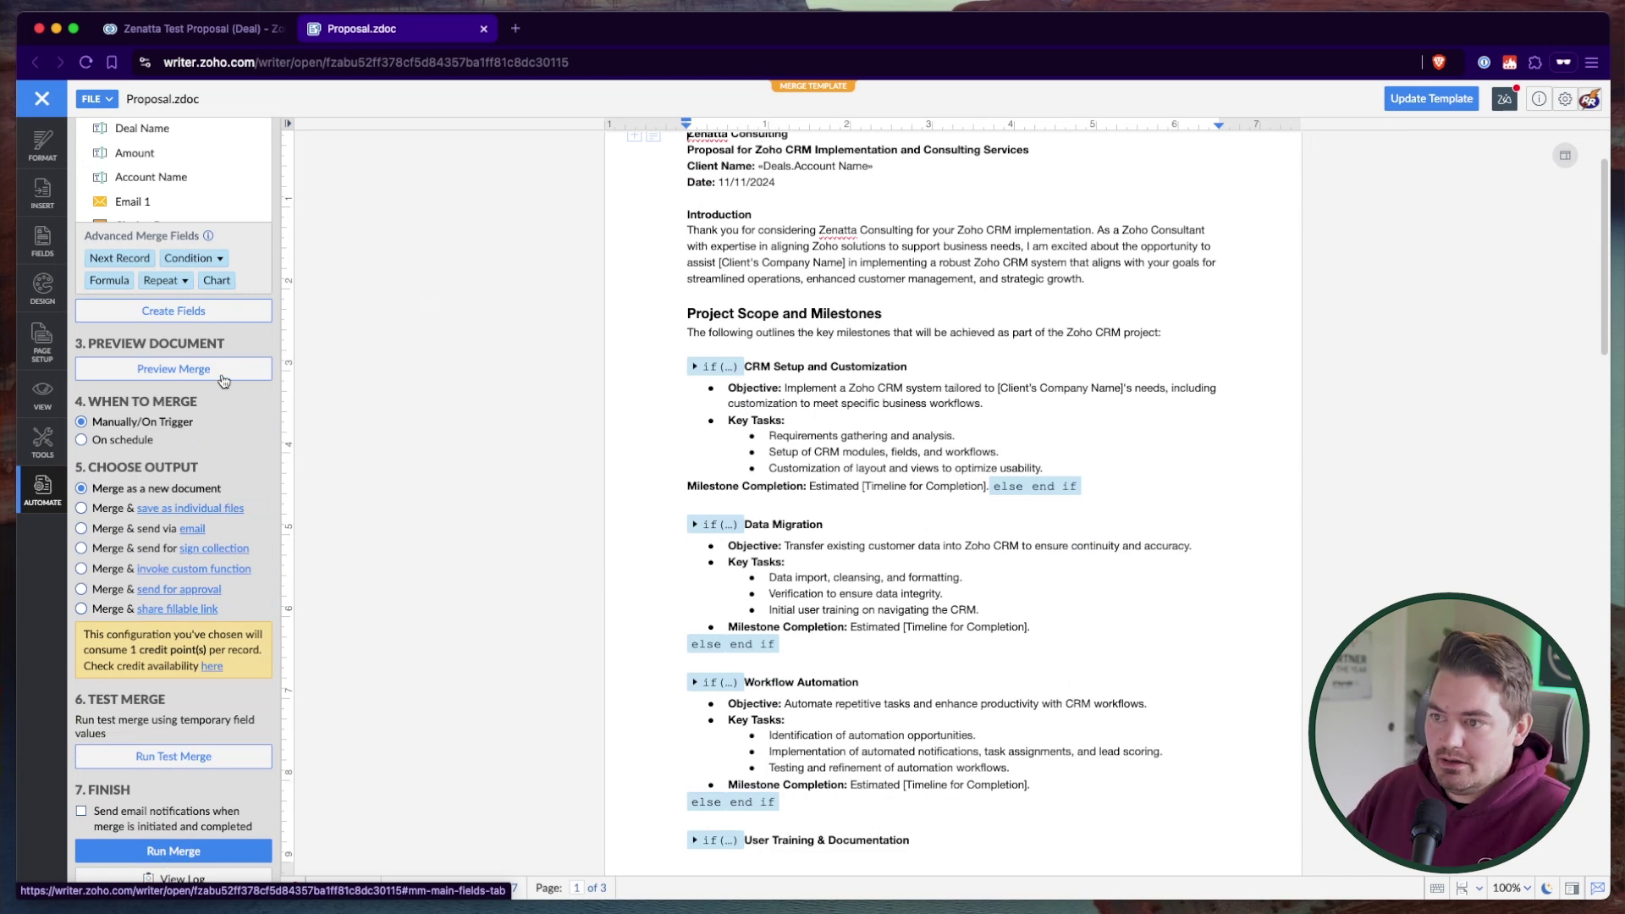
scroll(901, 564, "up", 2)
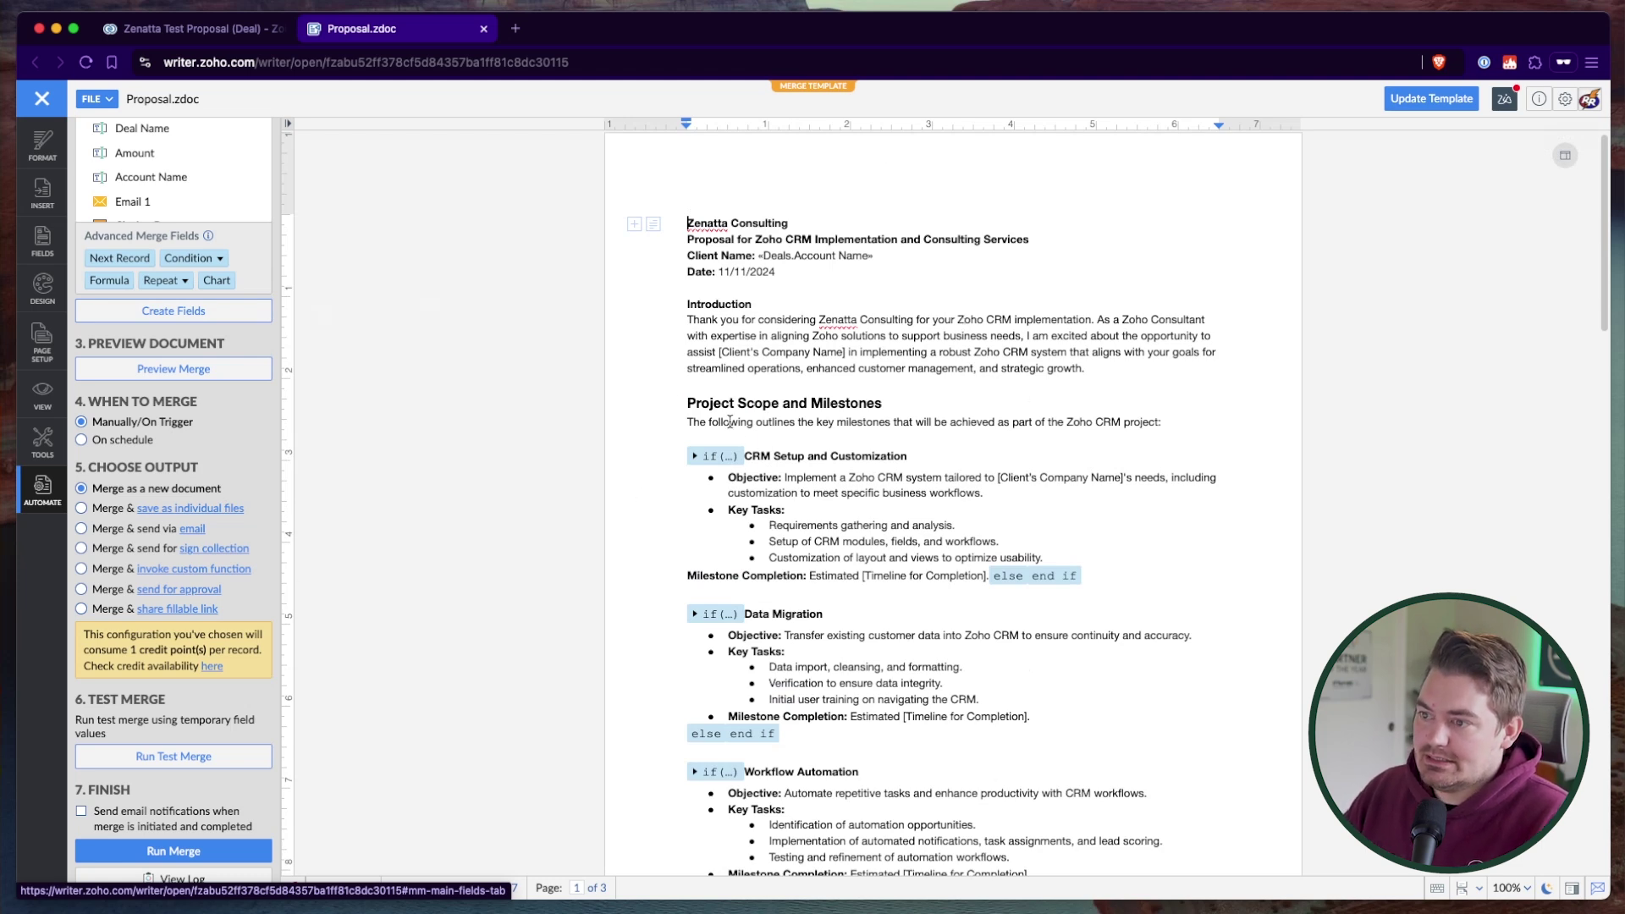
scroll(821, 486, "down", 4)
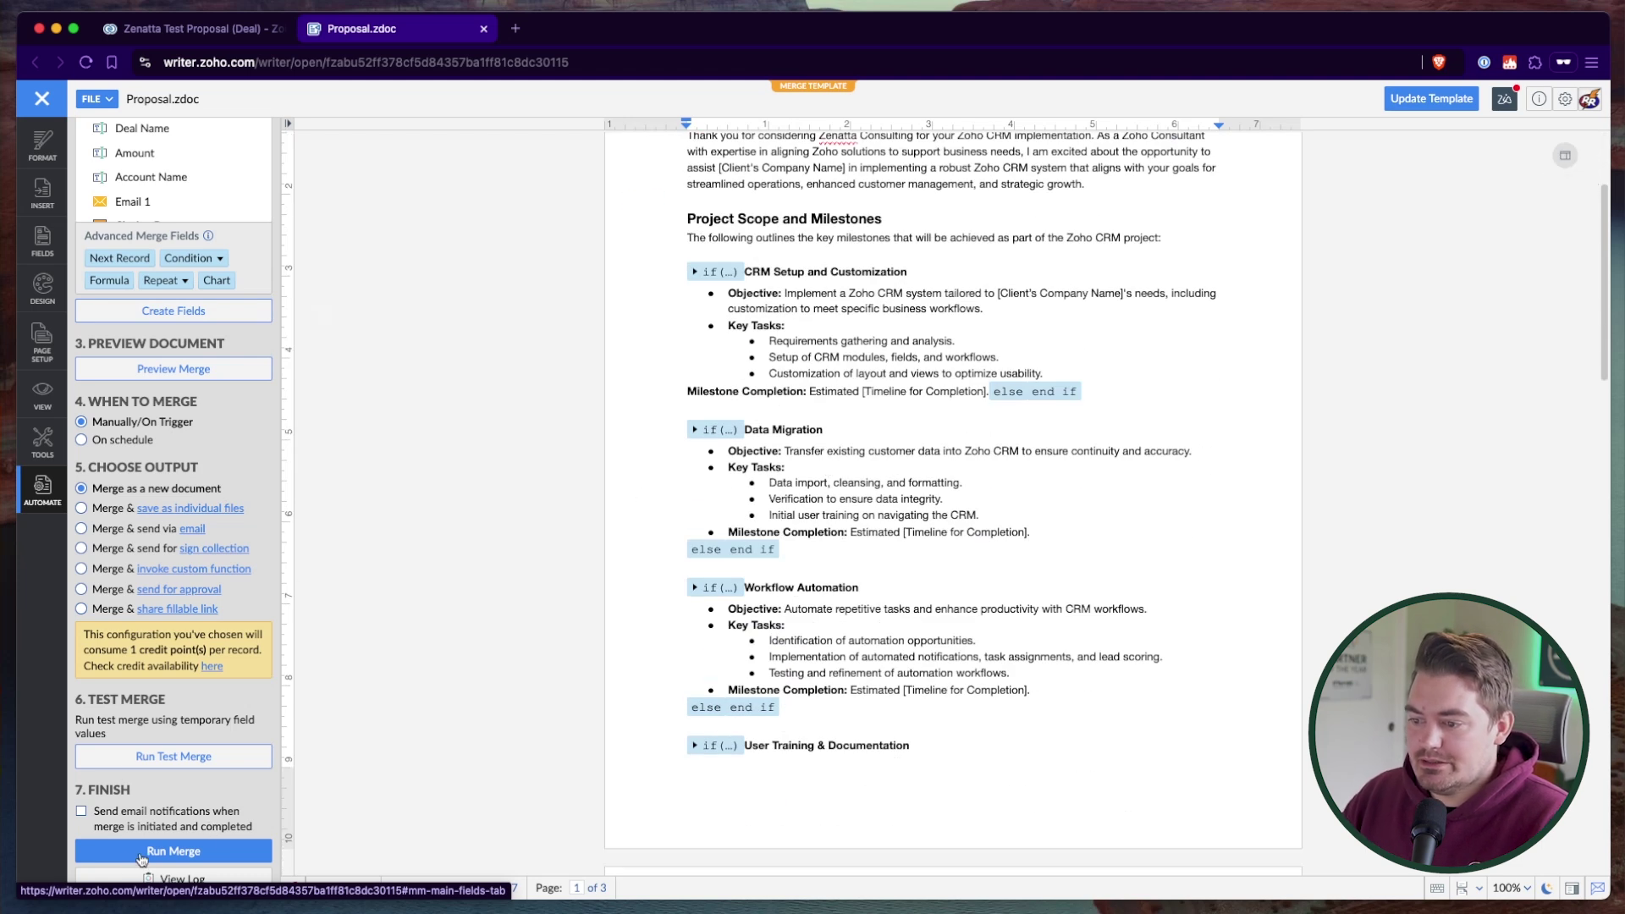
left_click(135, 853)
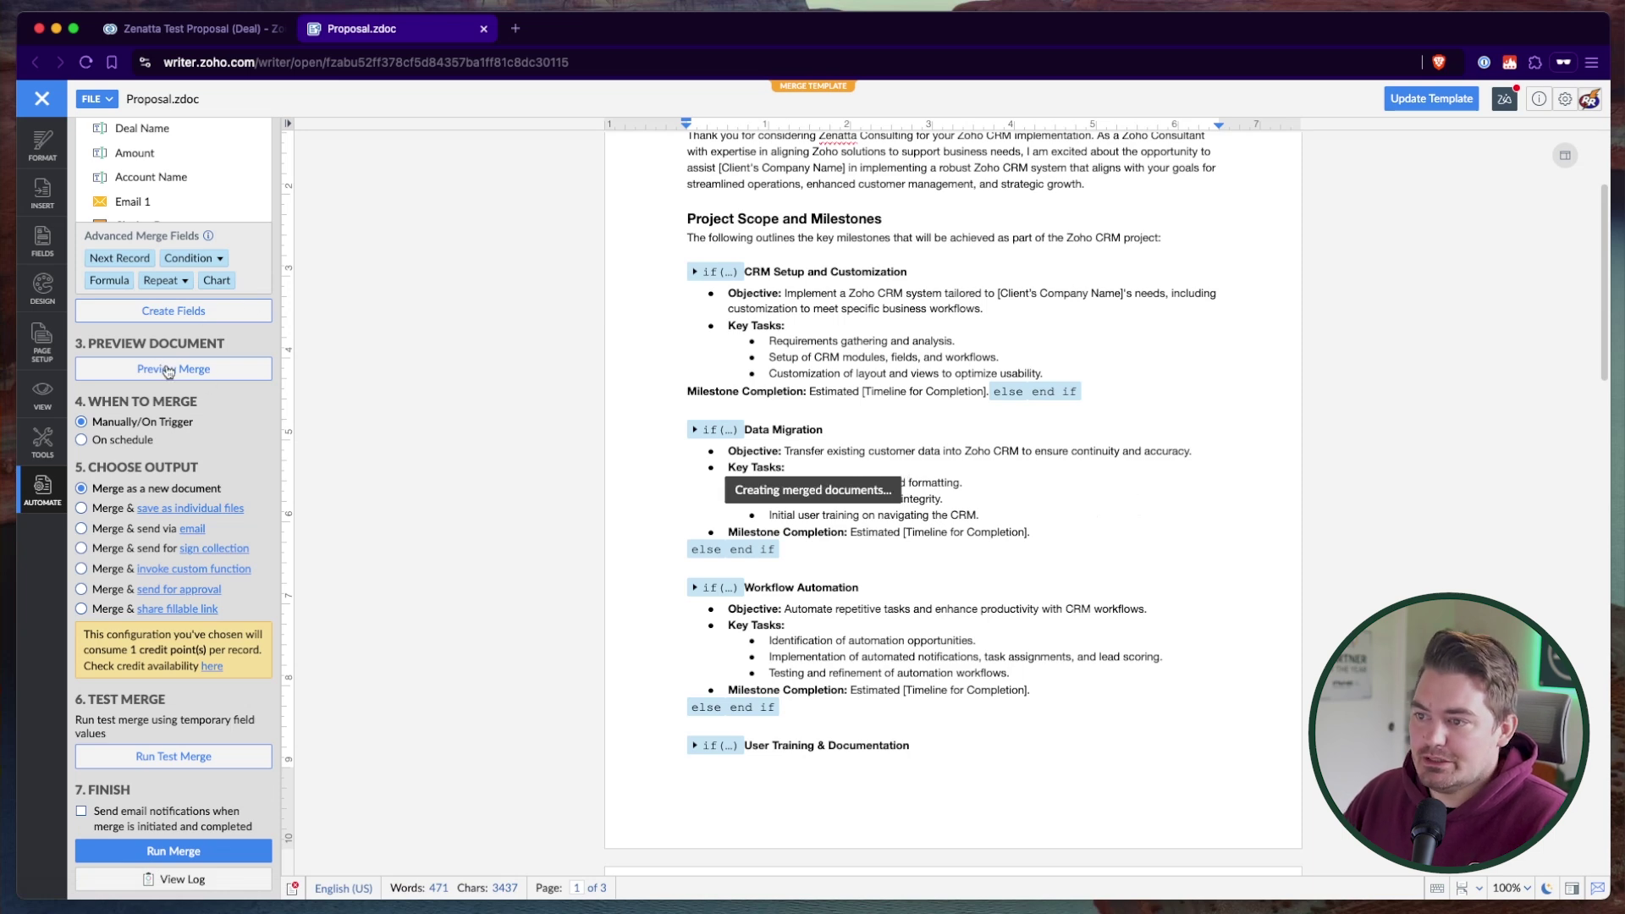
scroll(156, 406, "up", 5)
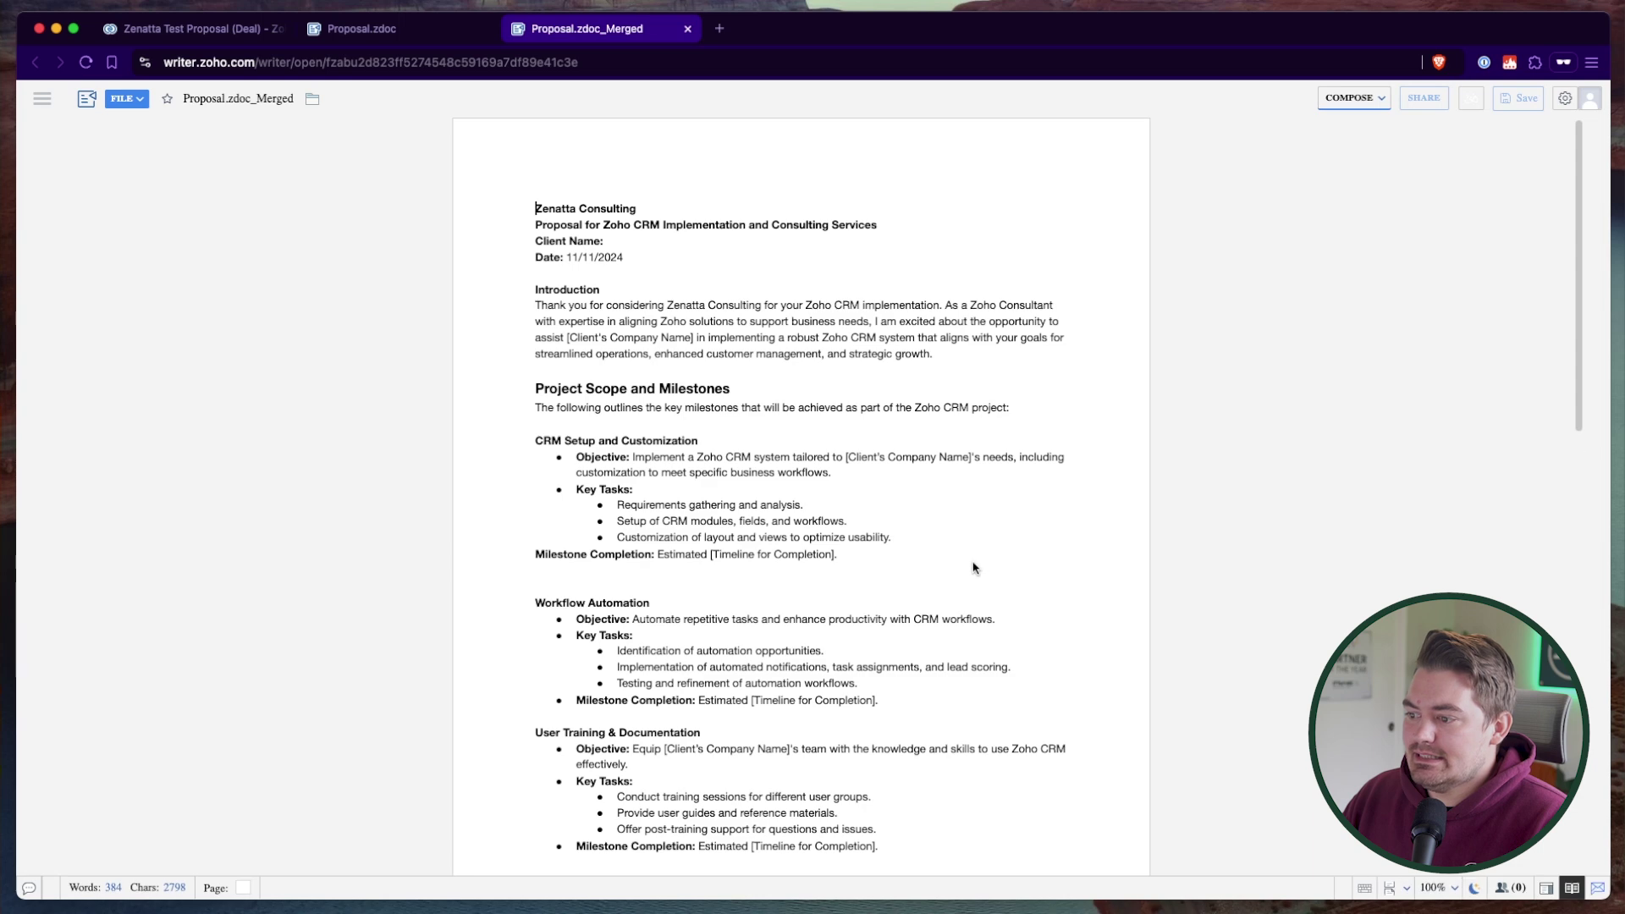
Step: Examine the milestone sections under Project Scope and Milestones in the merged proposal against the deal's selected deliverables
scroll(592, 339, "down", 5)
scroll(730, 432, "up", 3)
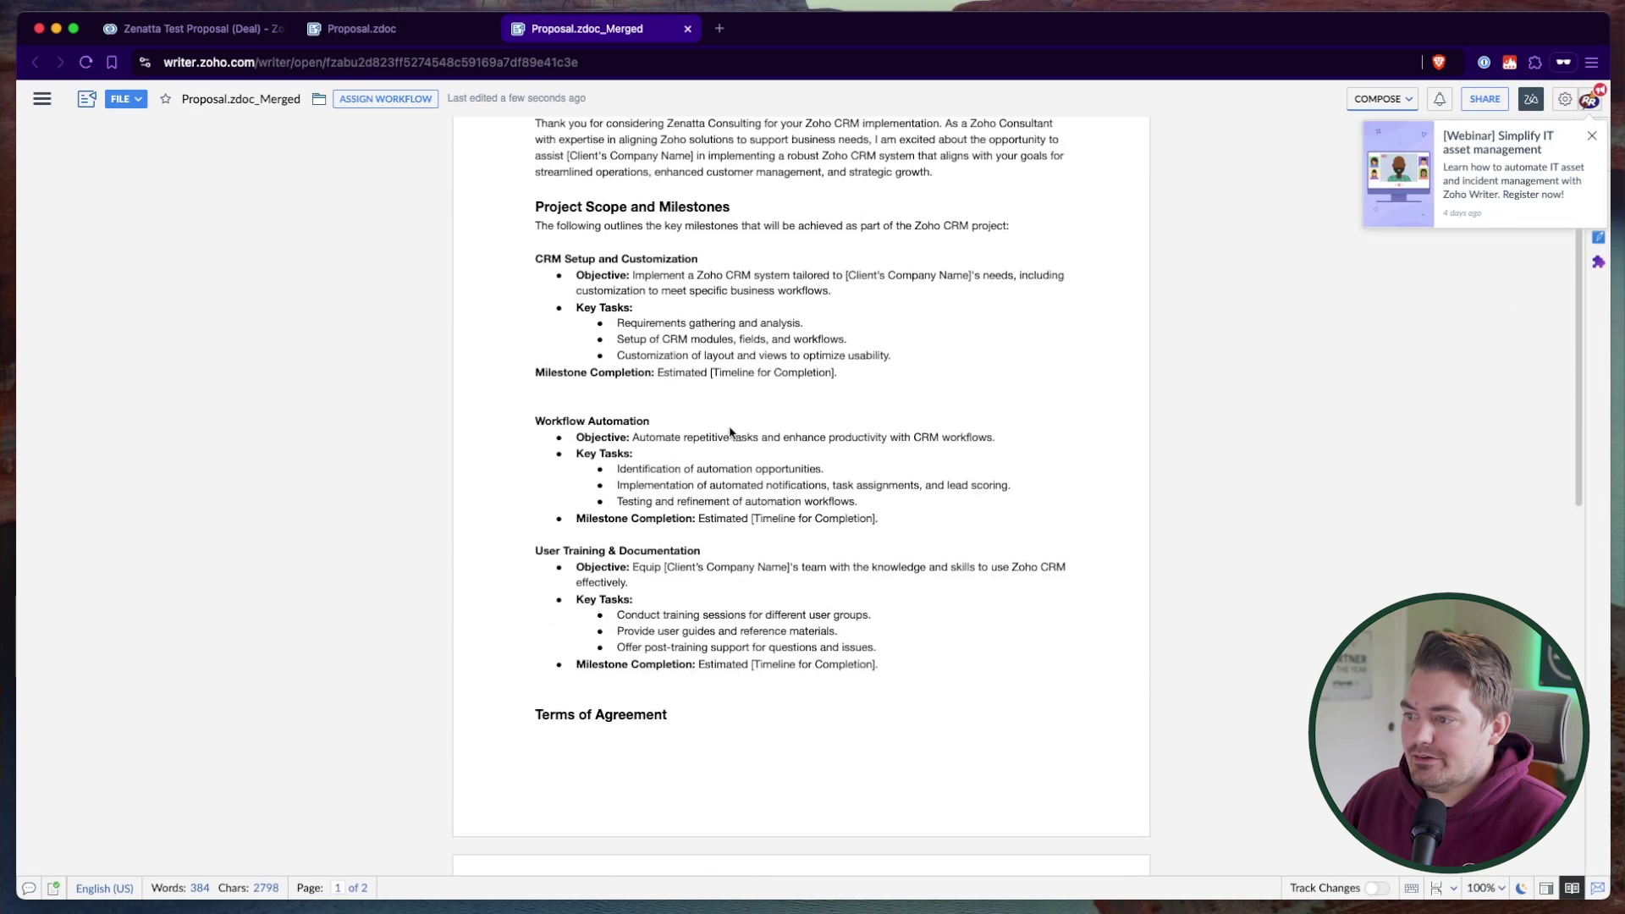
scroll(729, 432, "up", 1)
left_click_drag(532, 262, 836, 385)
left_click(806, 546)
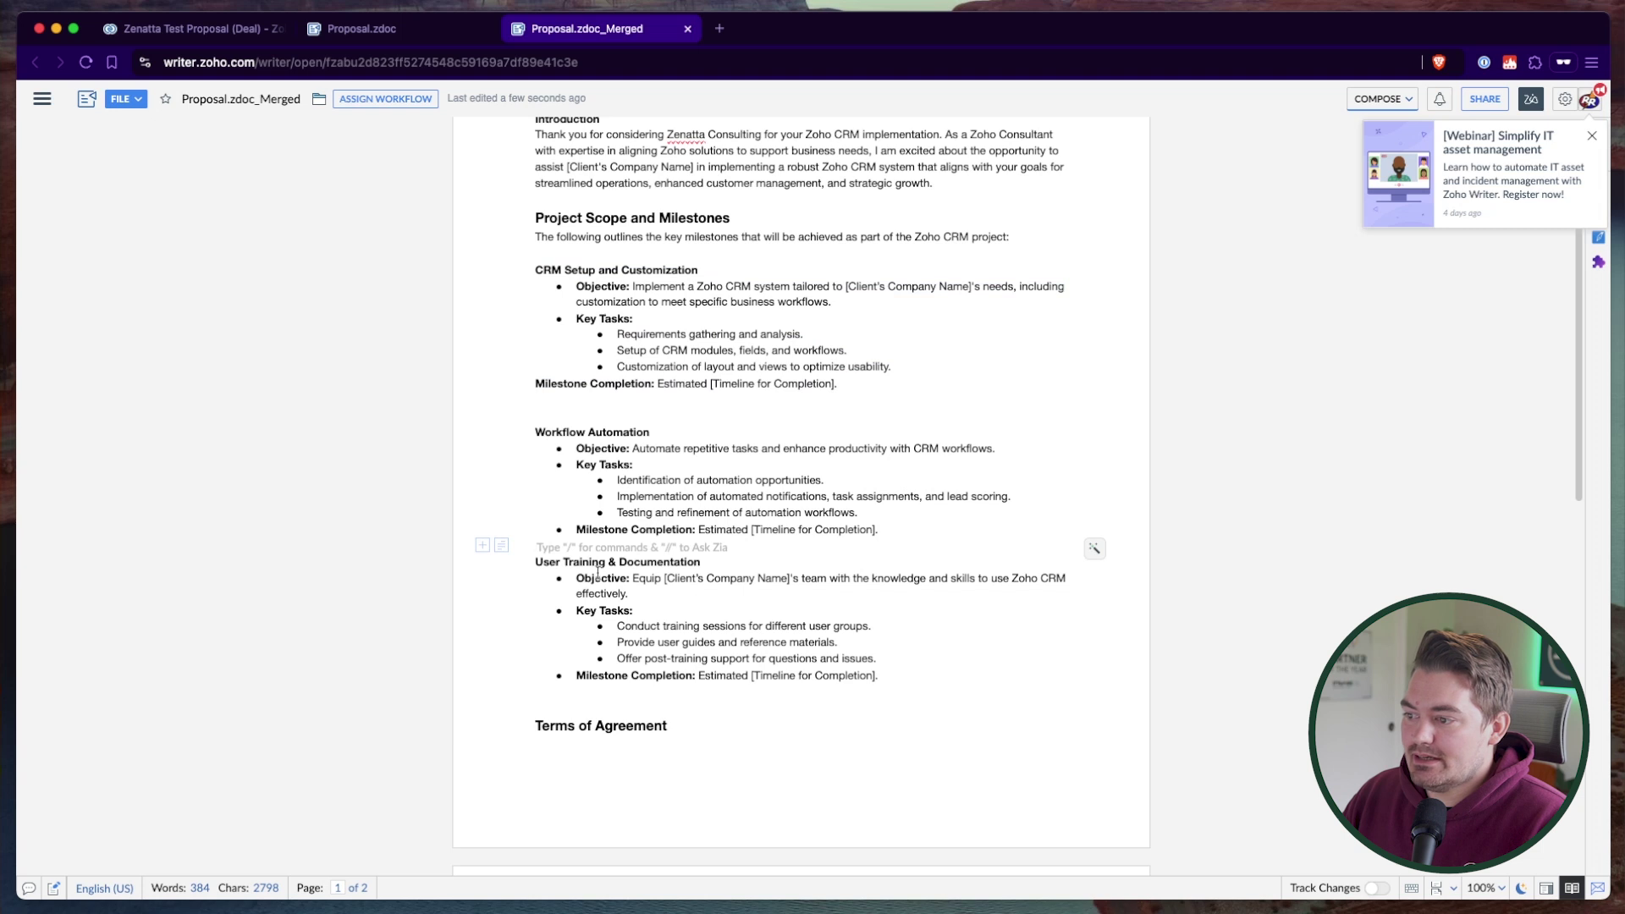
left_click_drag(892, 676, 512, 551)
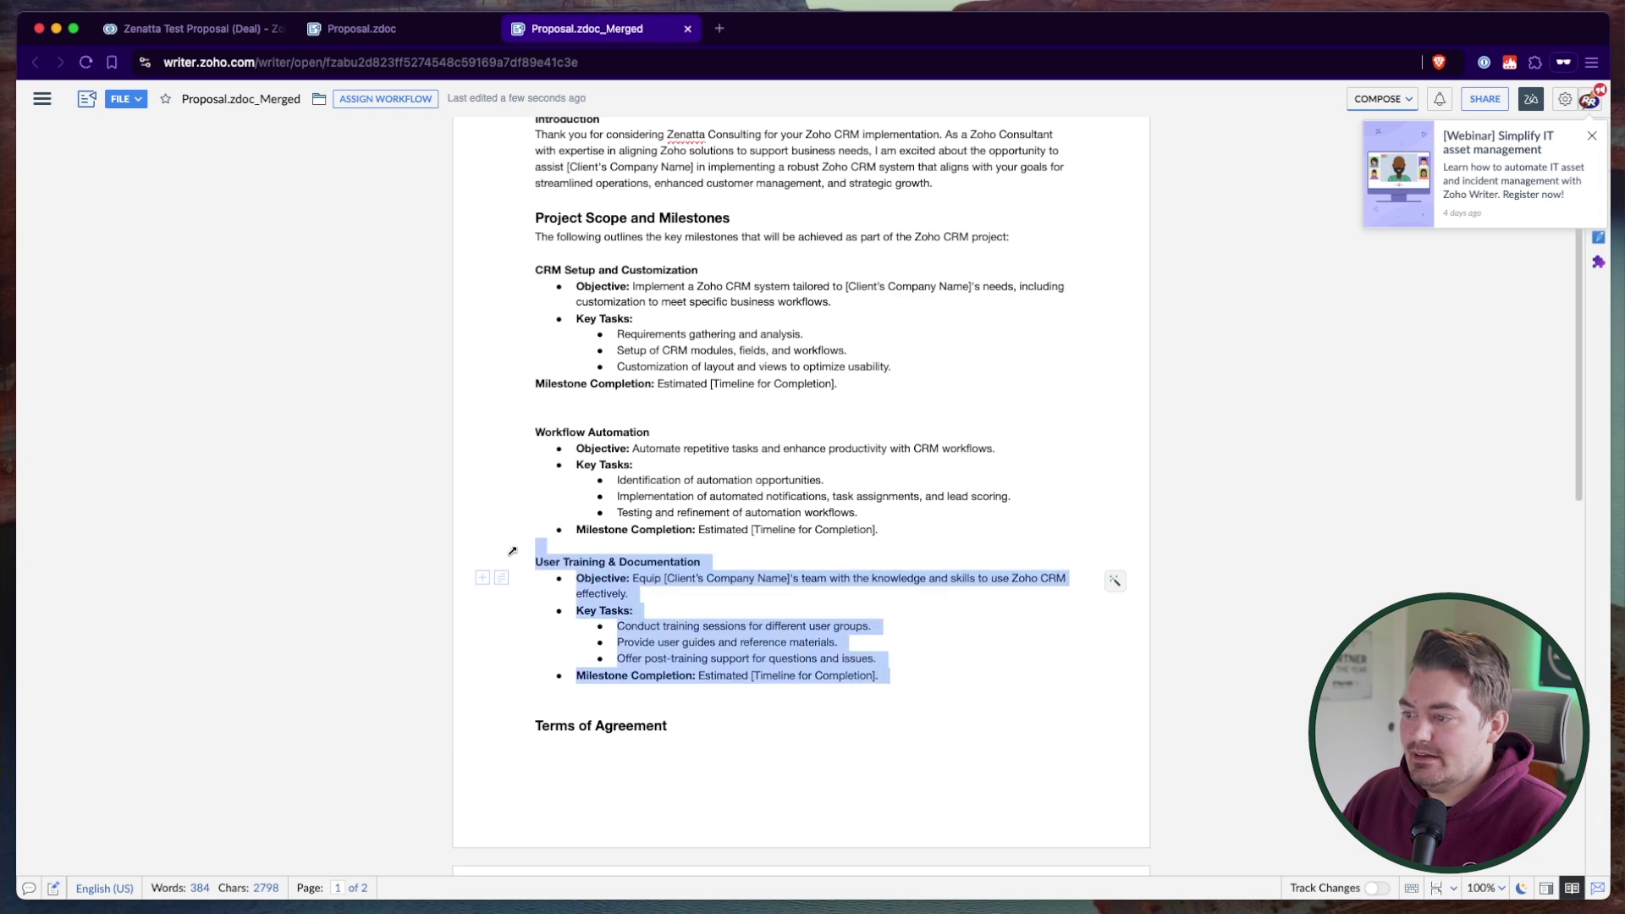
left_click(639, 335)
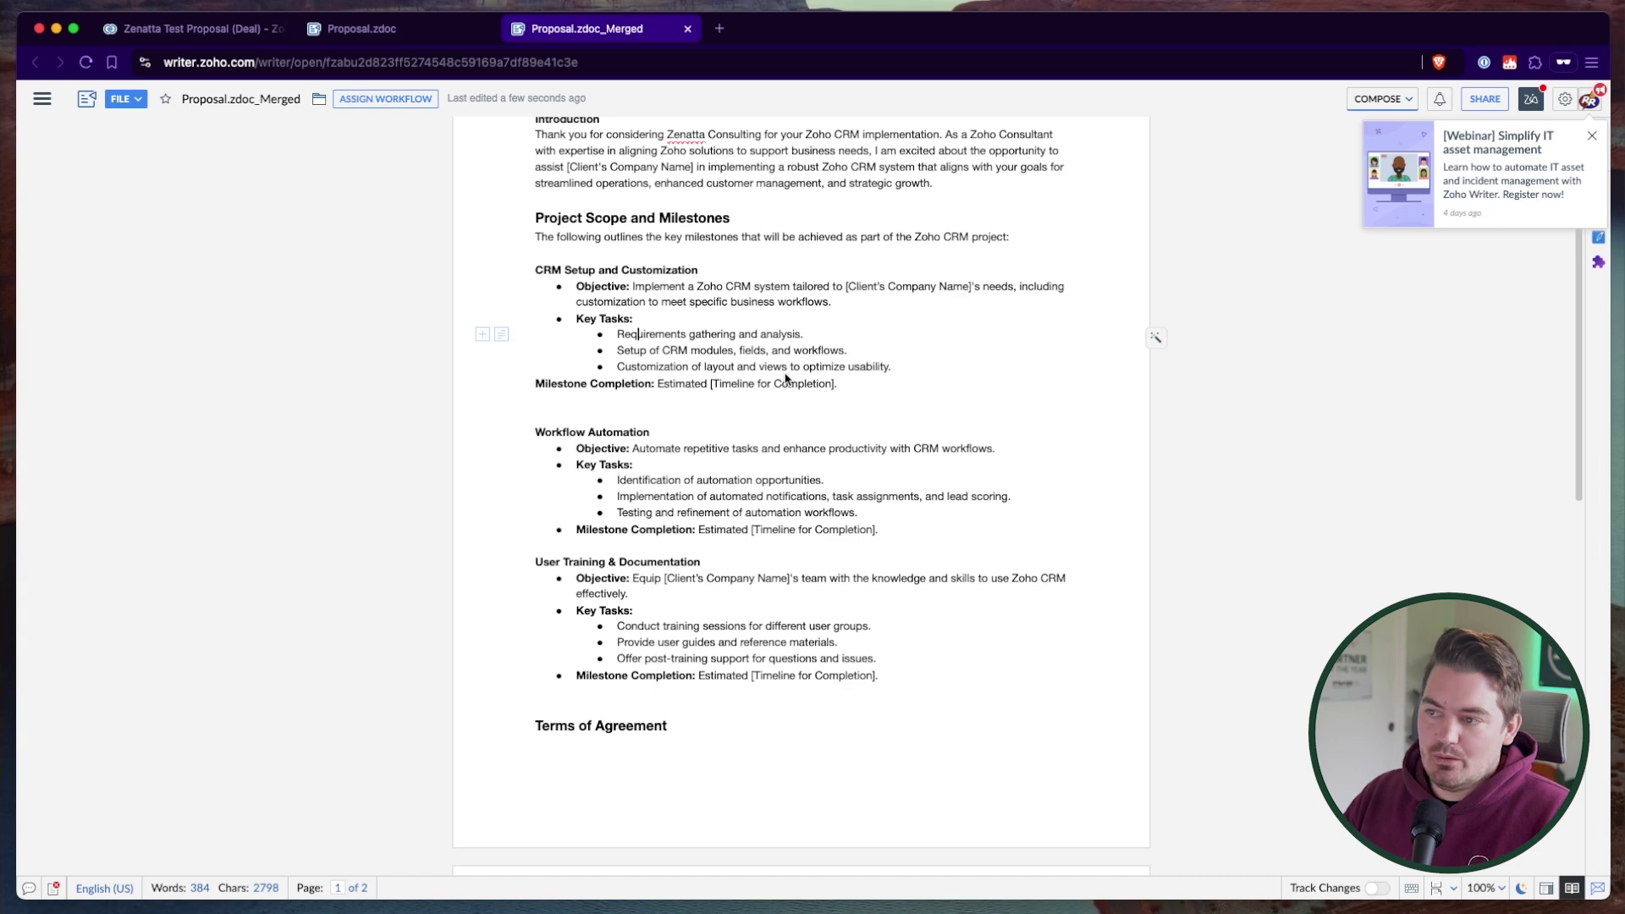
Step: Review the Terms of Agreement sections in the merged proposal, especially the Payment Terms with the [Amount] placeholder
scroll(786, 378, "down", 10)
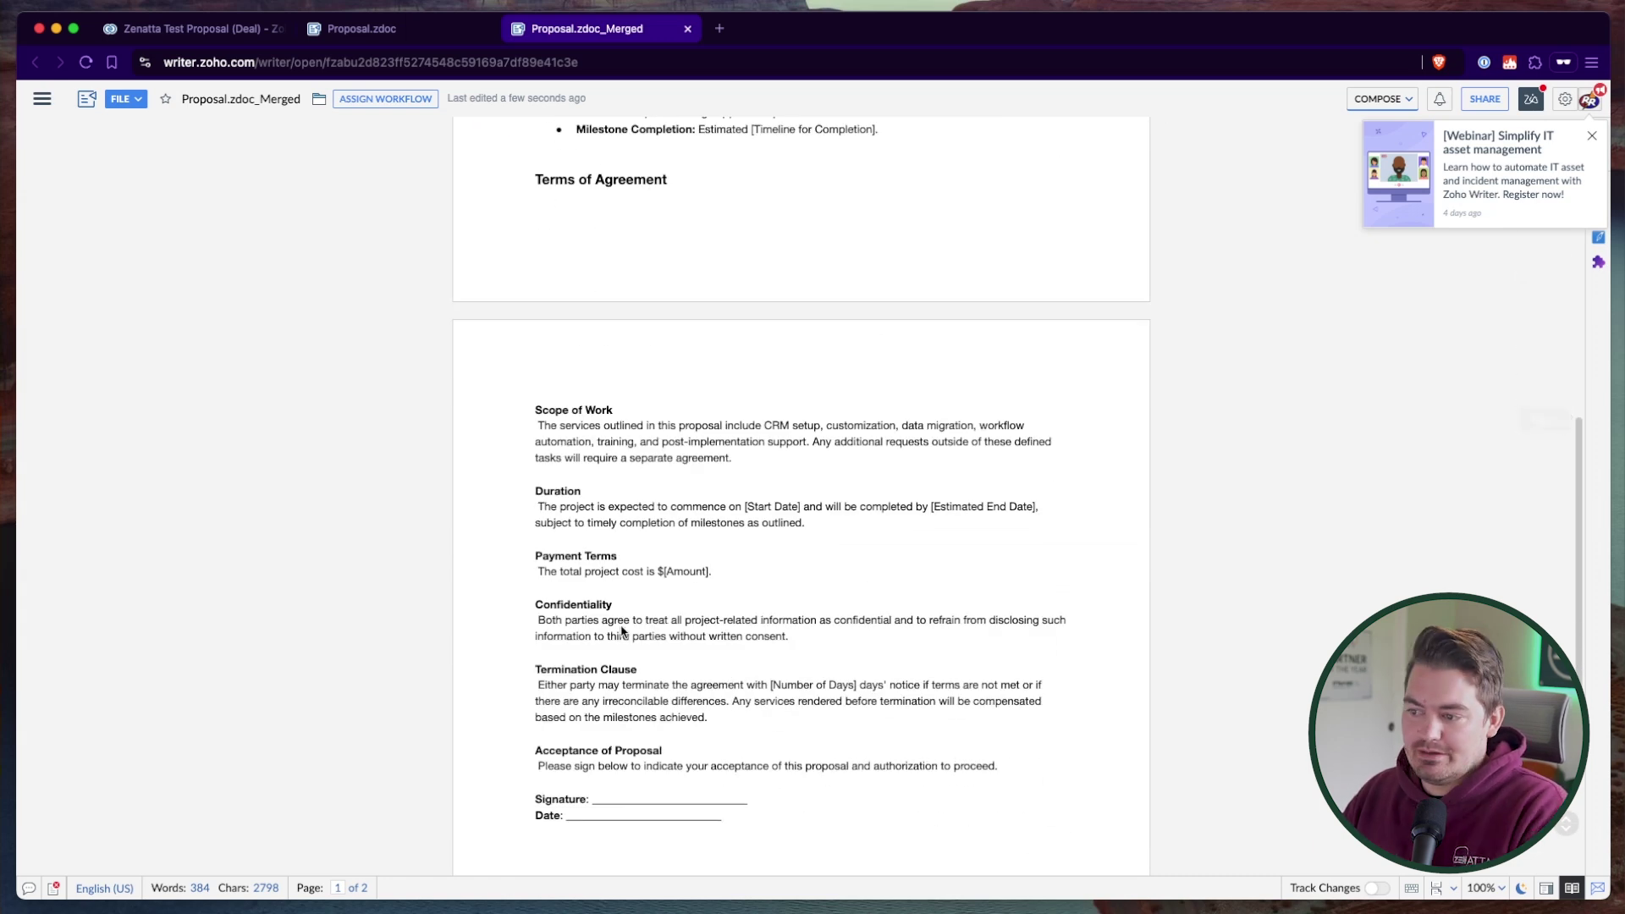
left_click_drag(738, 573, 534, 556)
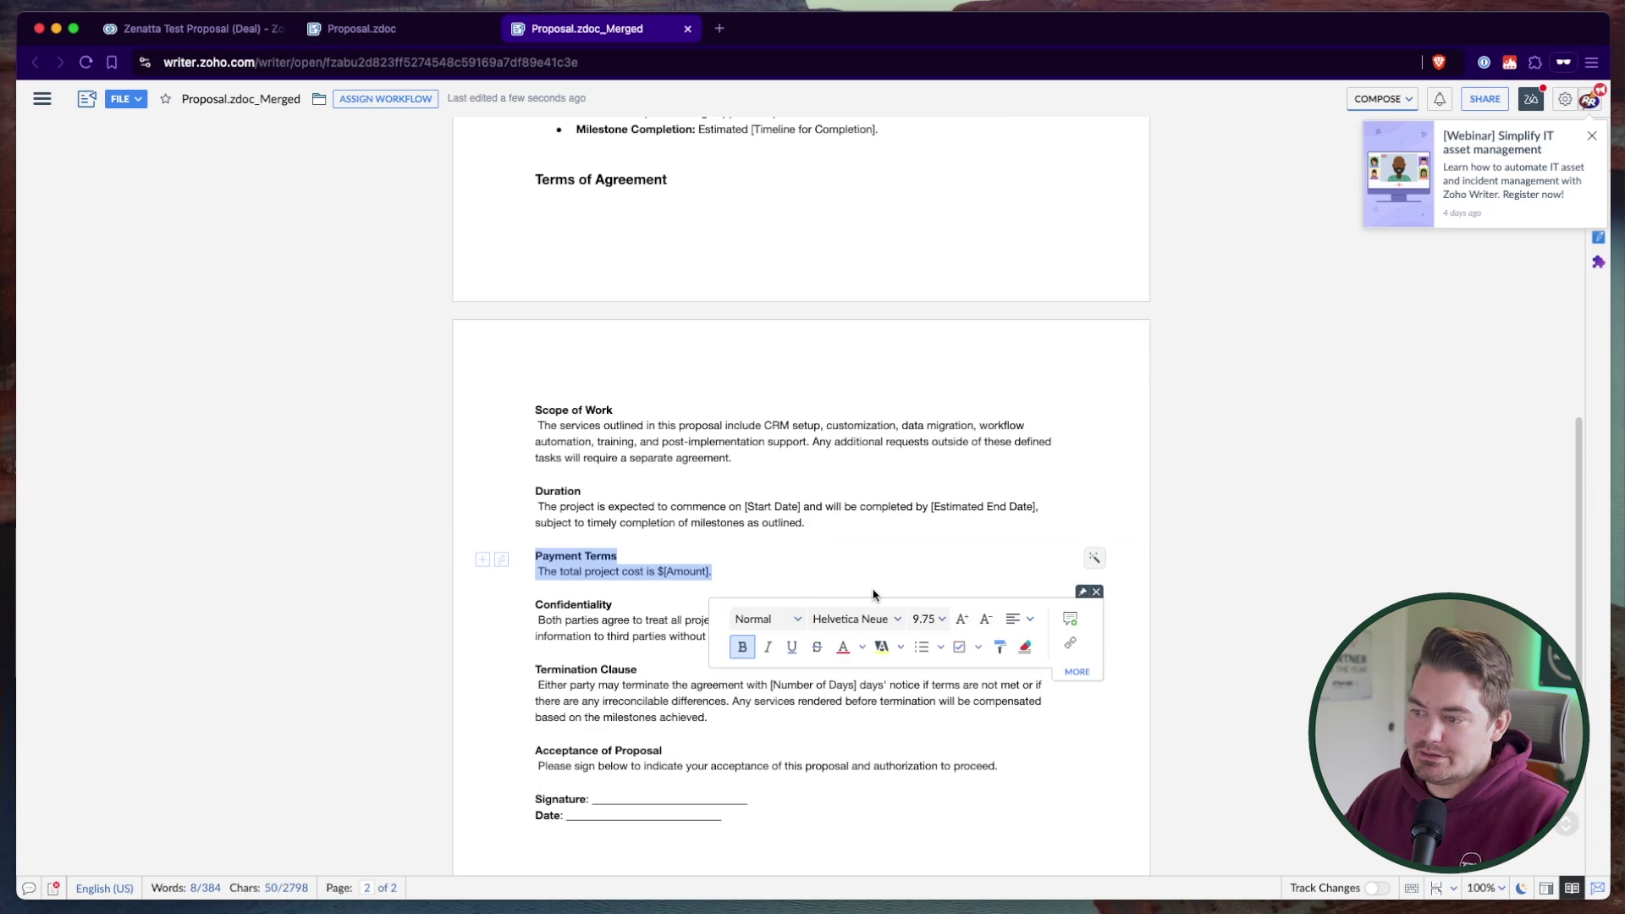
left_click(774, 620)
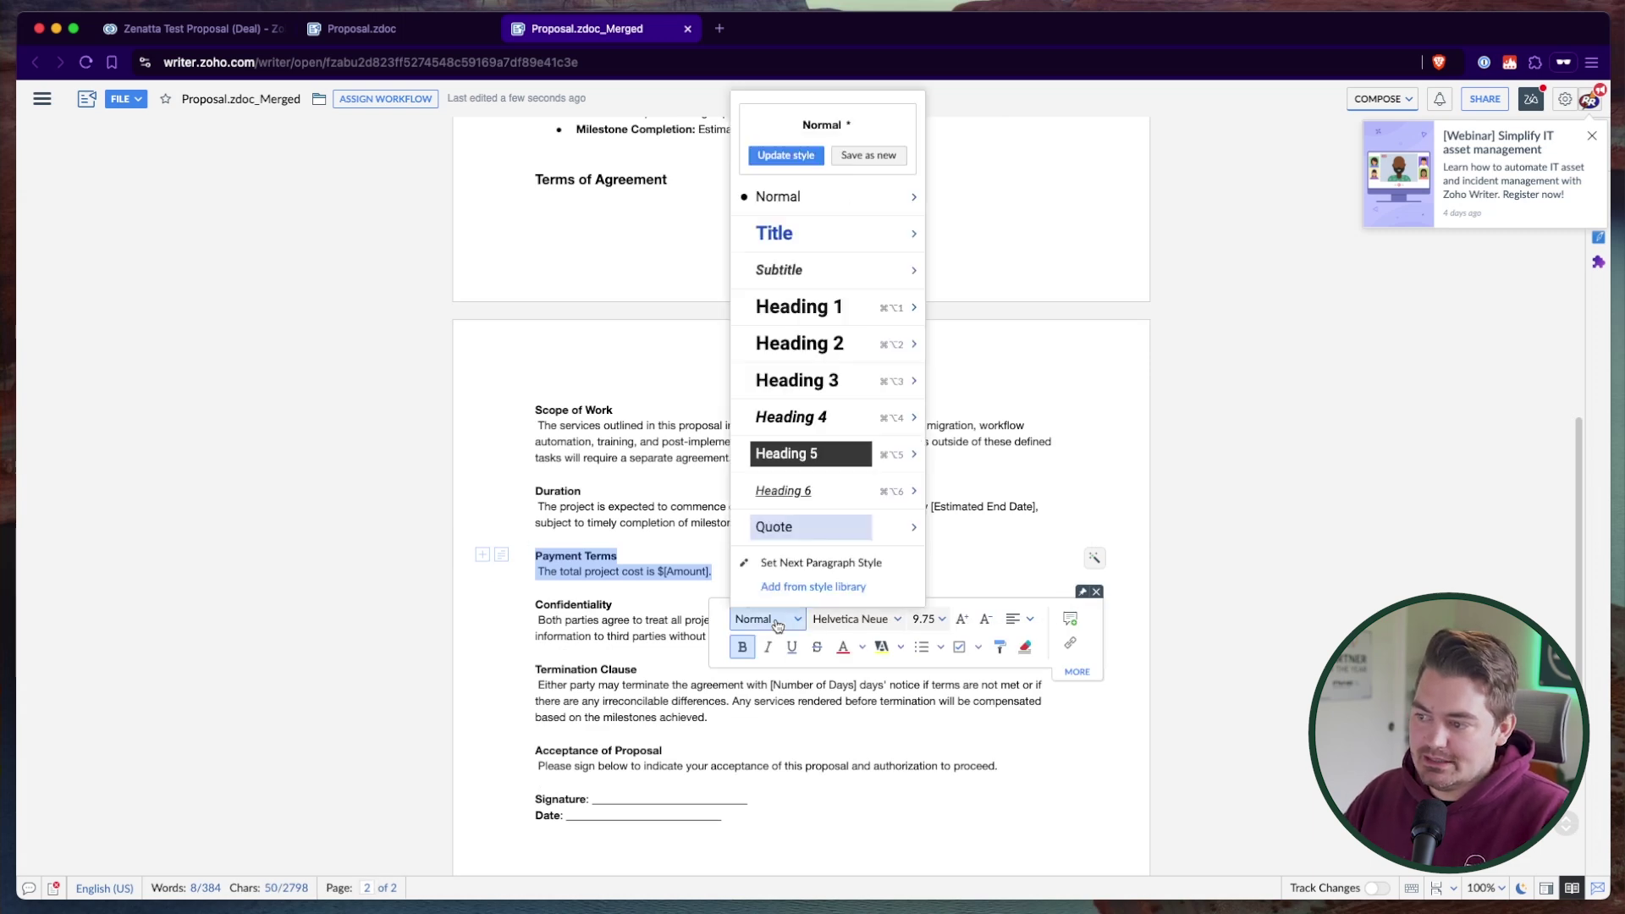
left_click(639, 590)
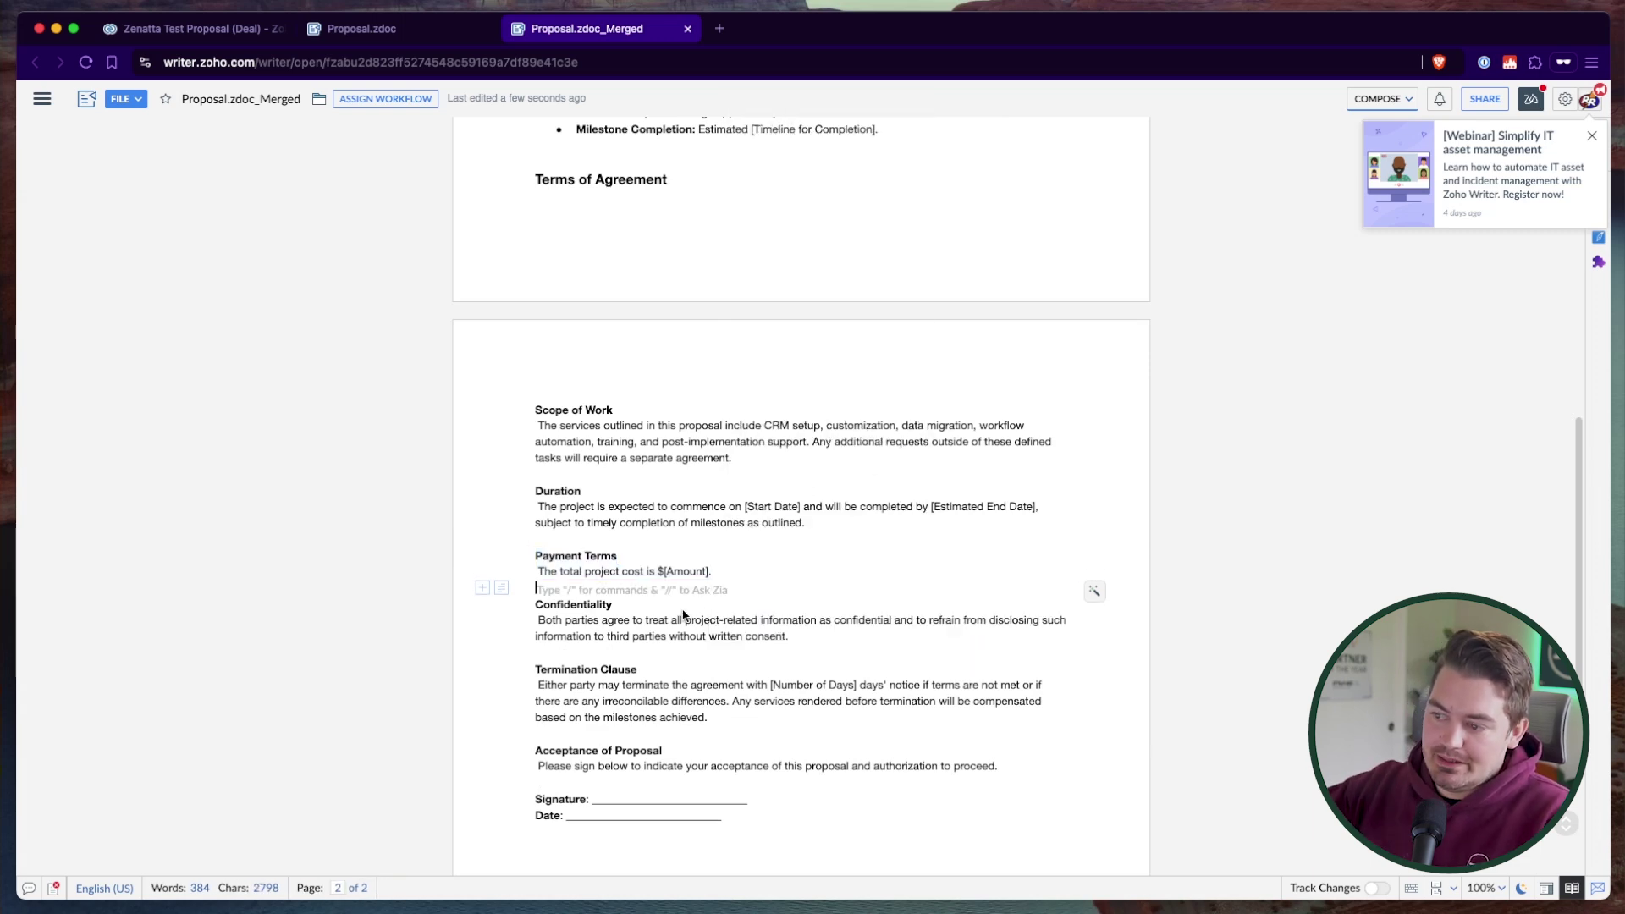